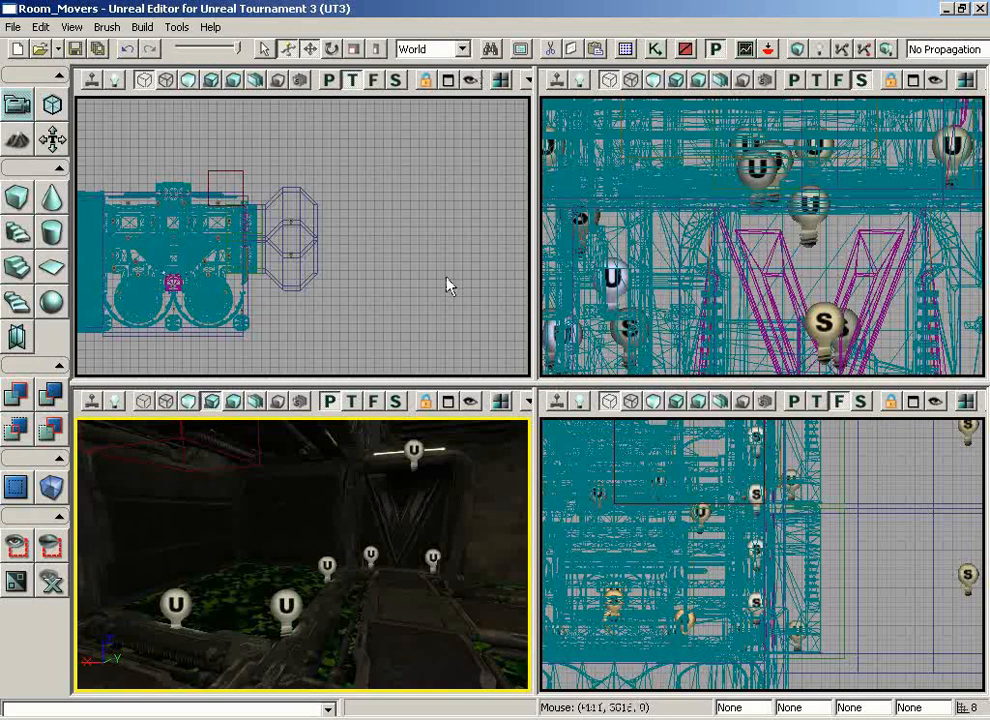
Open the package Envy_Level_Effects.upk from the Effects content folder in the Generic browser
right_drag(419, 595, 416, 608)
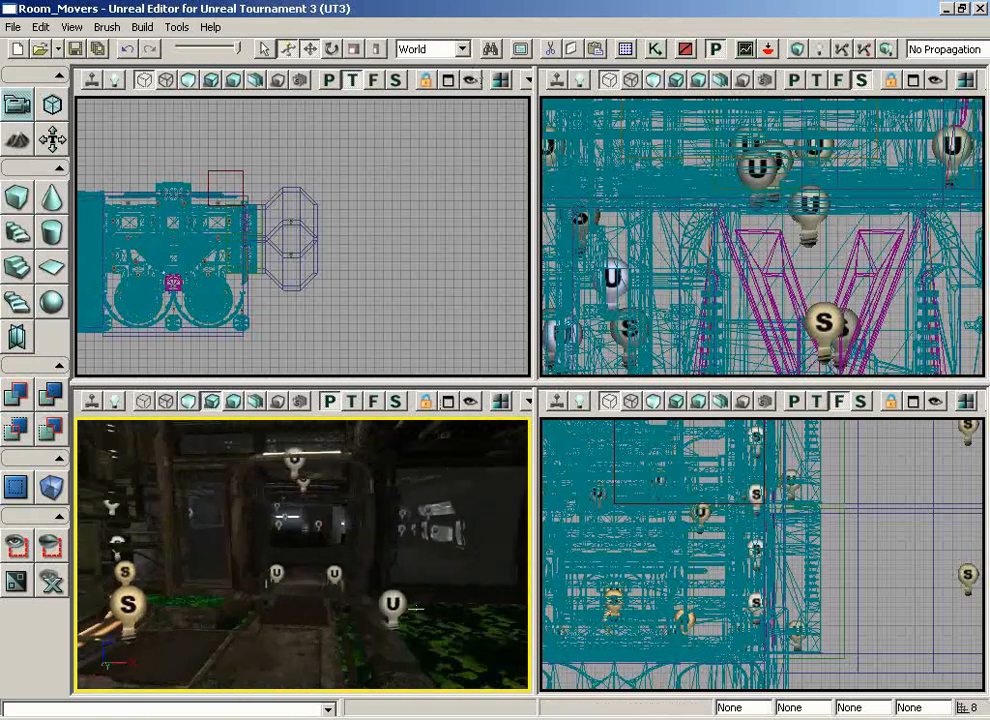
drag(337, 627, 279, 577)
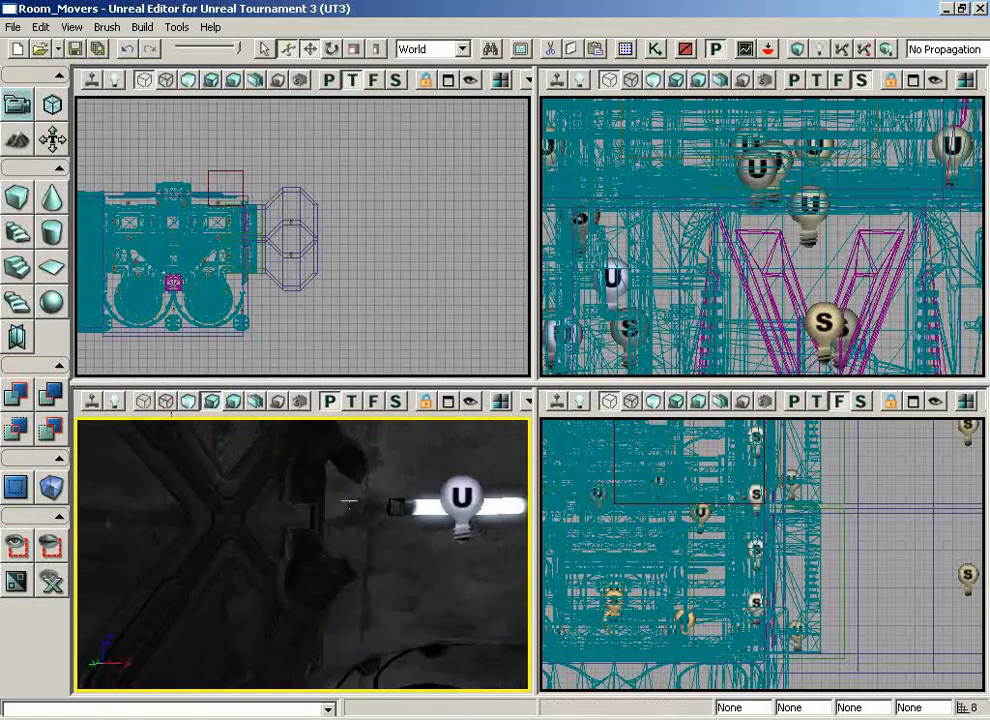
click(490, 48)
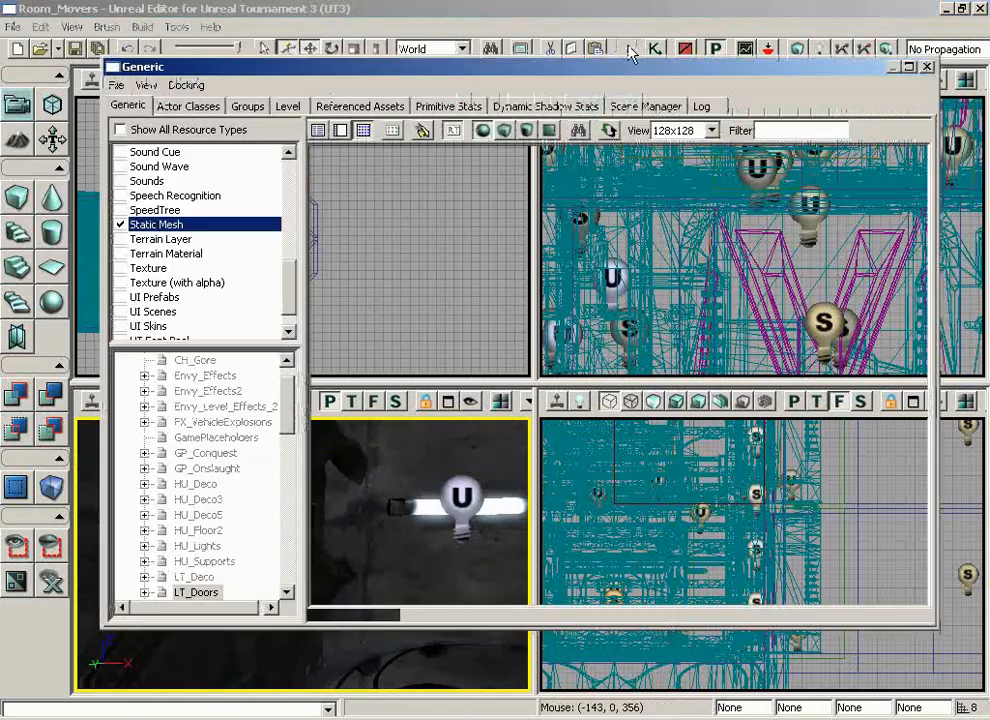
click(116, 86)
click(138, 130)
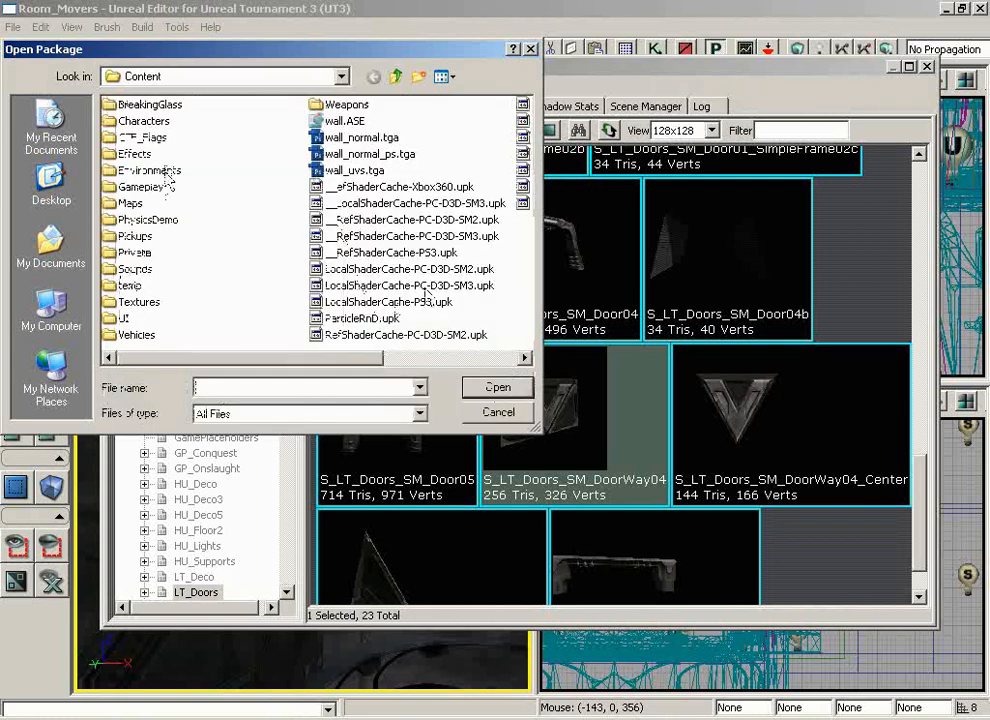
double_click(160, 169)
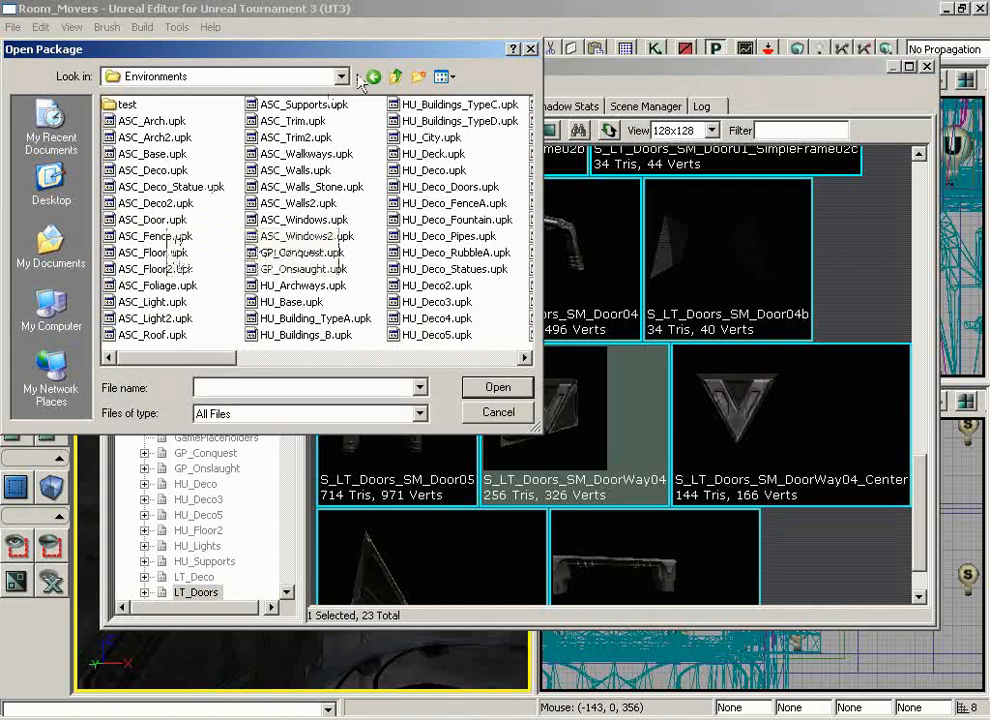
click(397, 77)
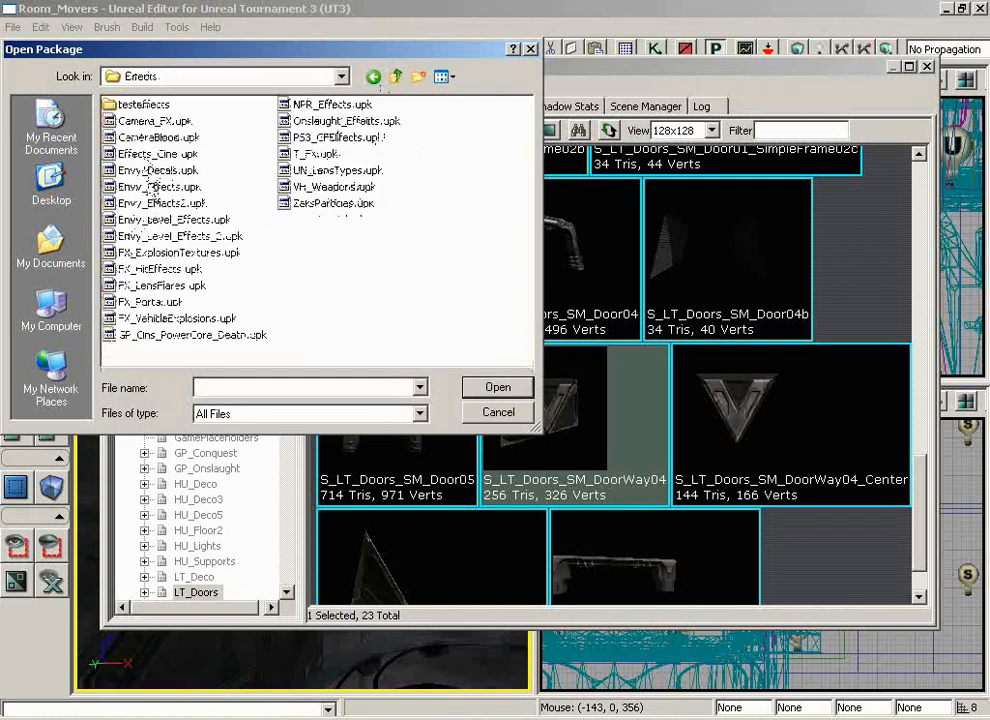
click(165, 219)
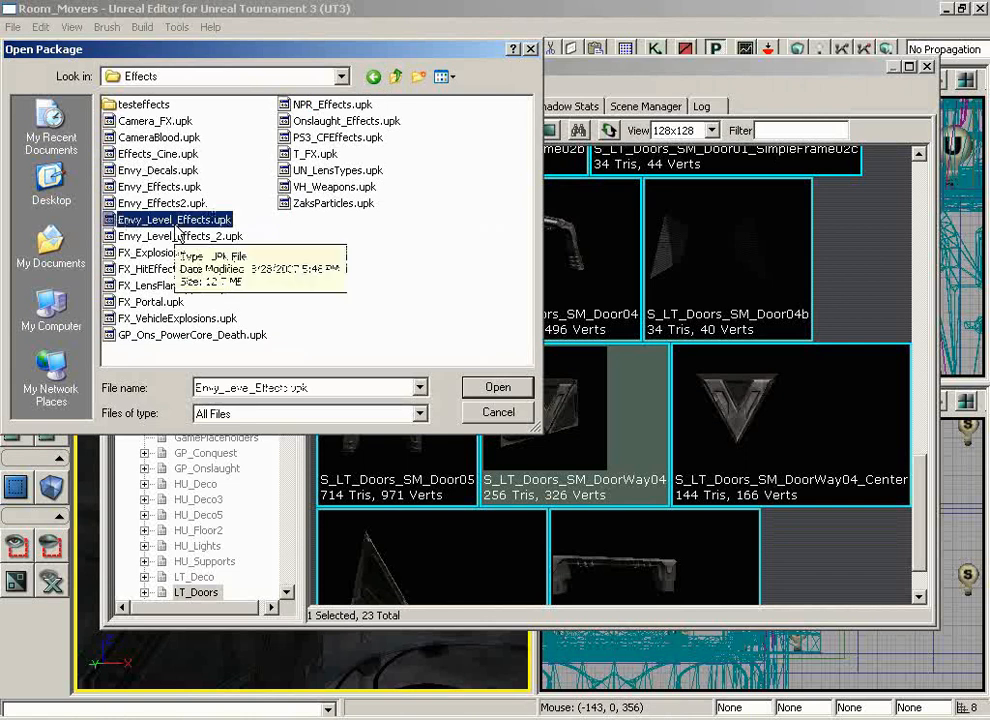
click(498, 387)
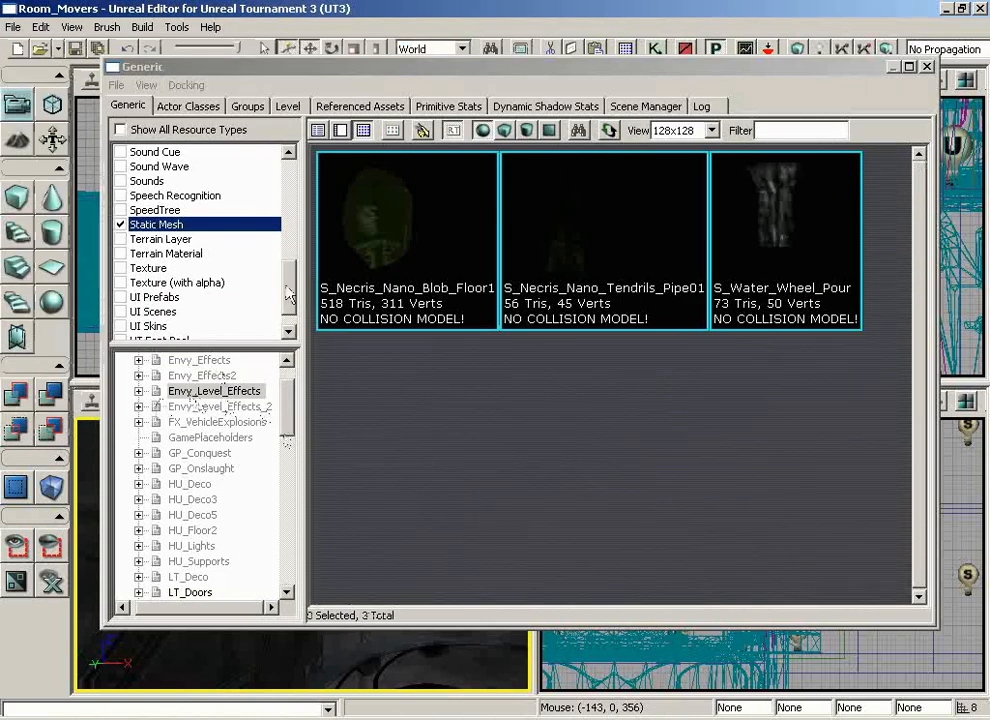
Filter the browser to Particle System resources, select P_Water_myst in the Envy_Level_Effects package and close the browser
drag(289, 292, 290, 222)
click(121, 129)
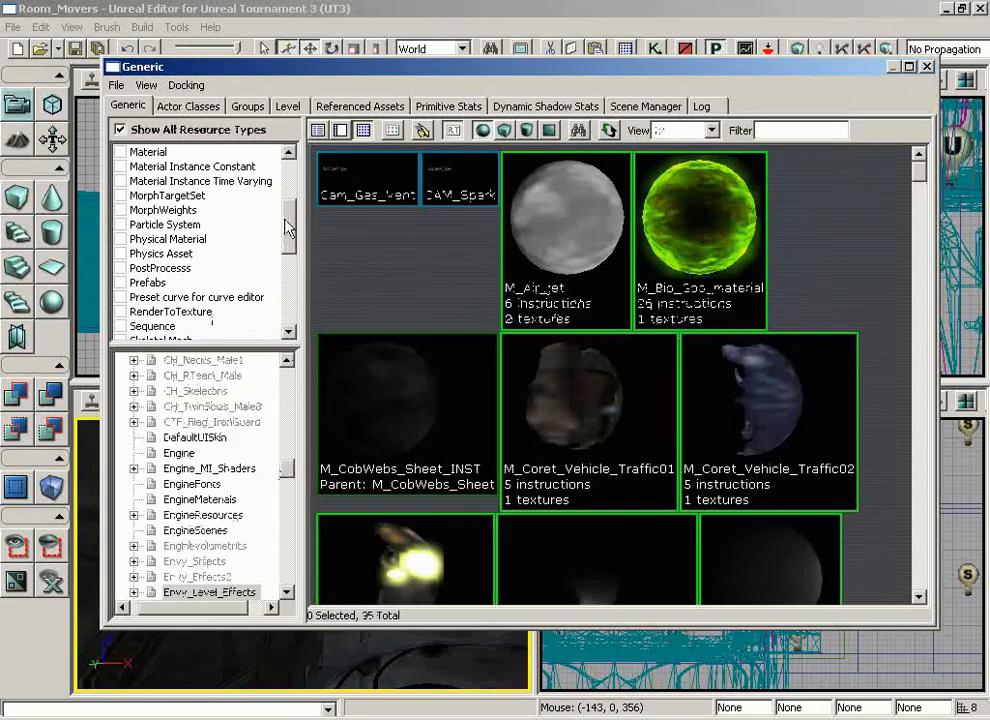
click(121, 225)
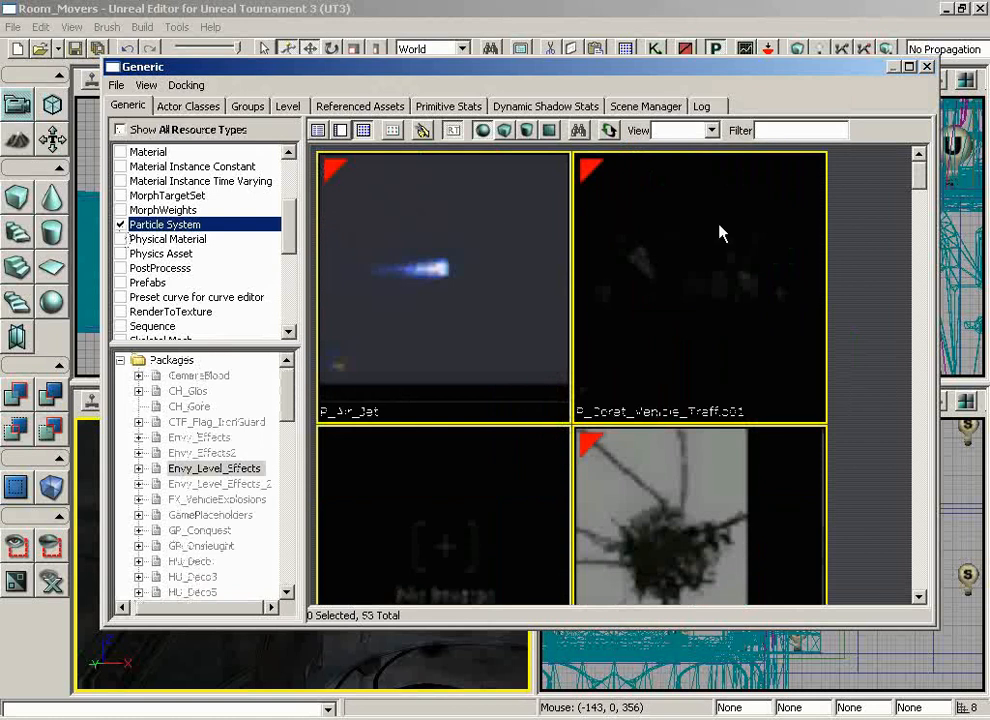
drag(918, 172, 903, 425)
click(407, 433)
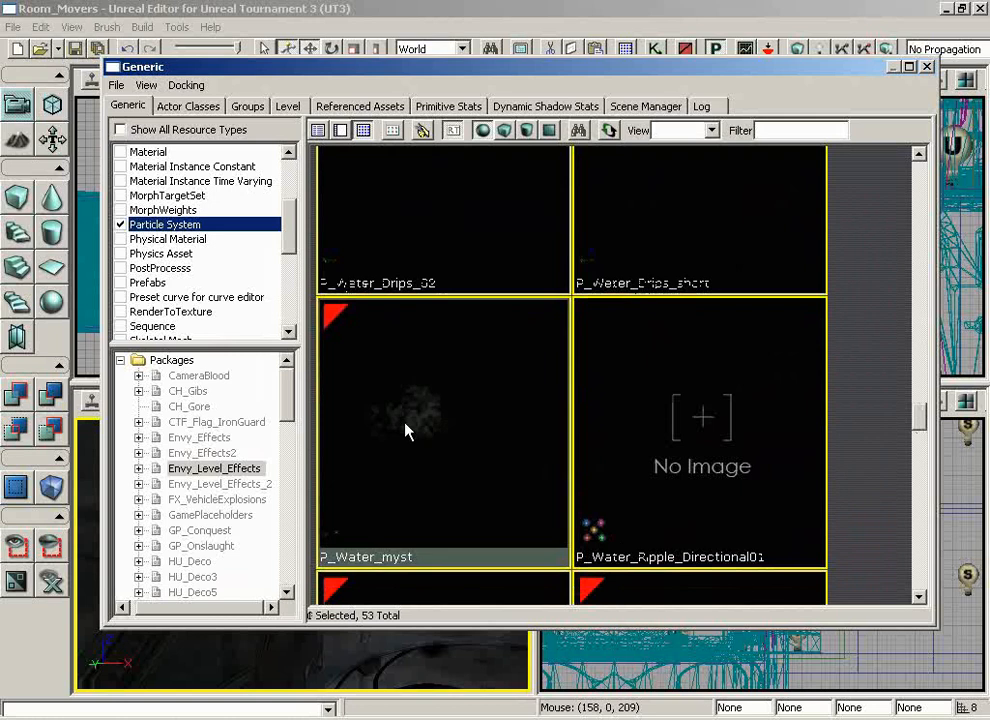
click(927, 68)
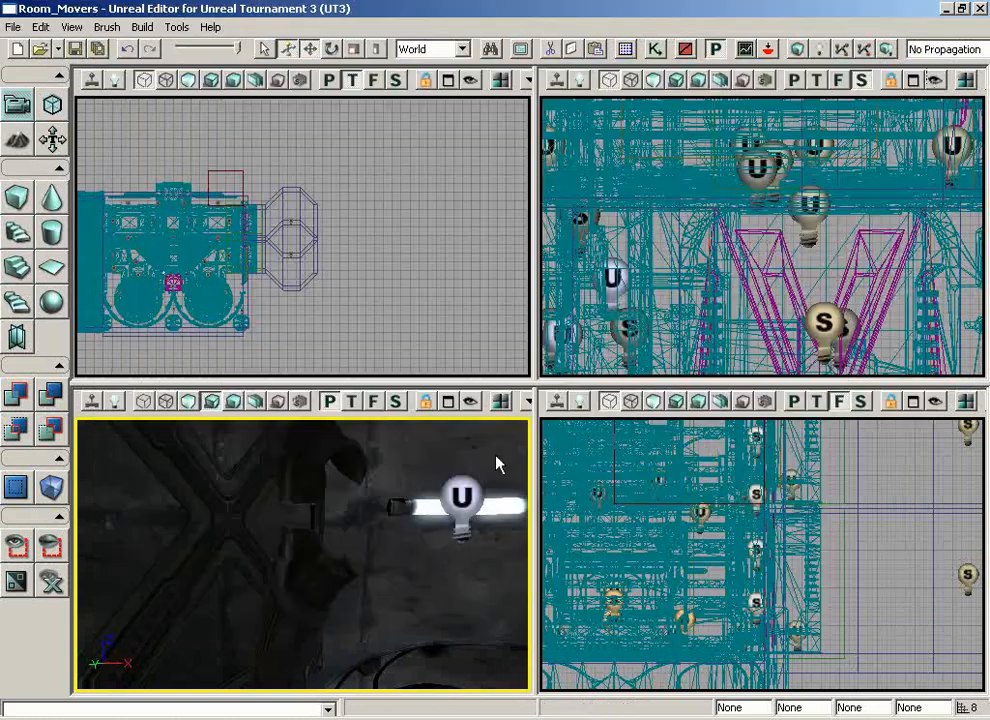
Add a P_Water_myst emitter at the broken pipe near the lit wall light
mouse_move(365, 577)
mouse_down()
mouse_move(287, 563)
mouse_move(305, 537)
mouse_move(290, 546)
mouse_move(369, 565)
mouse_up()
right_click(330, 548)
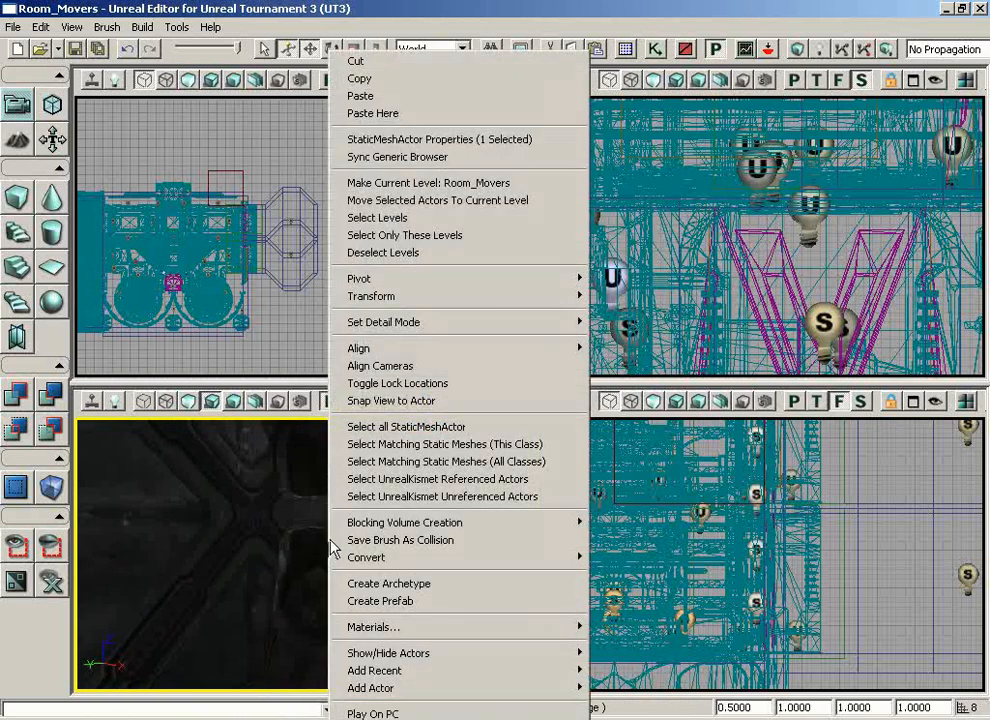
mouse_move(425, 690)
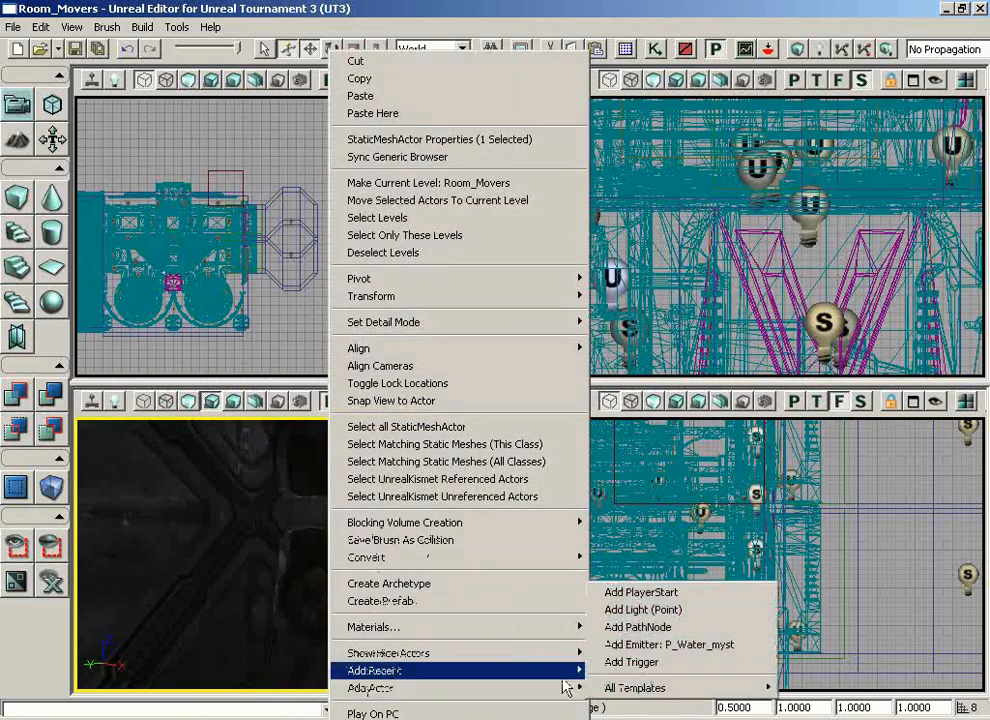
click(726, 647)
drag(449, 588, 363, 579)
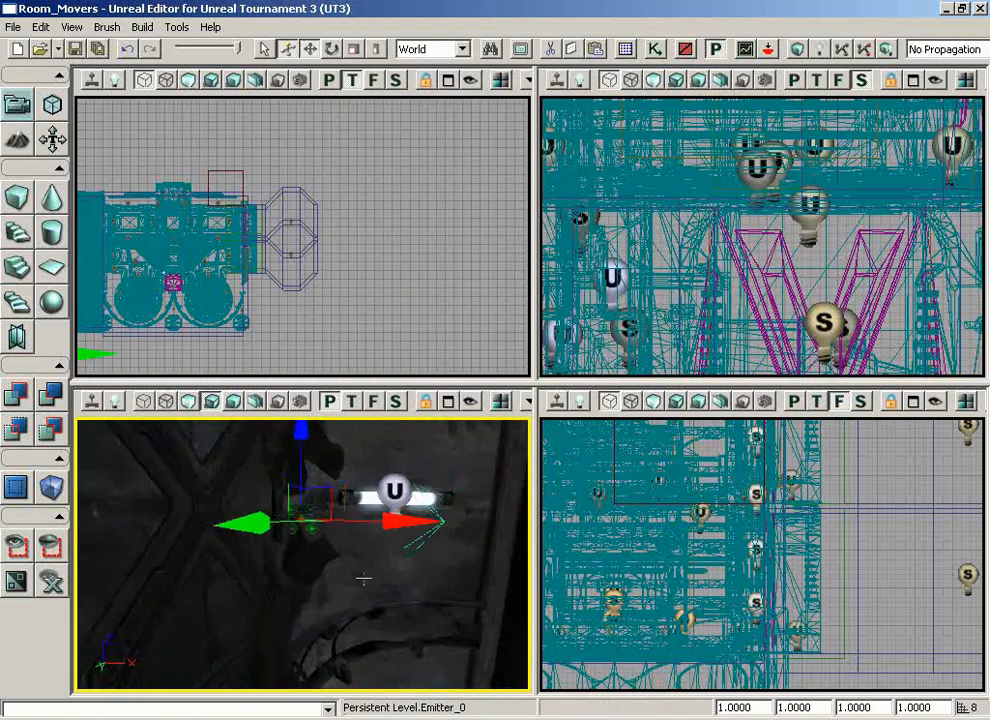
Turn on realtime preview in the perspective viewport and deselect the emitter to view the mist
click(89, 406)
right_drag(300, 575, 255, 550)
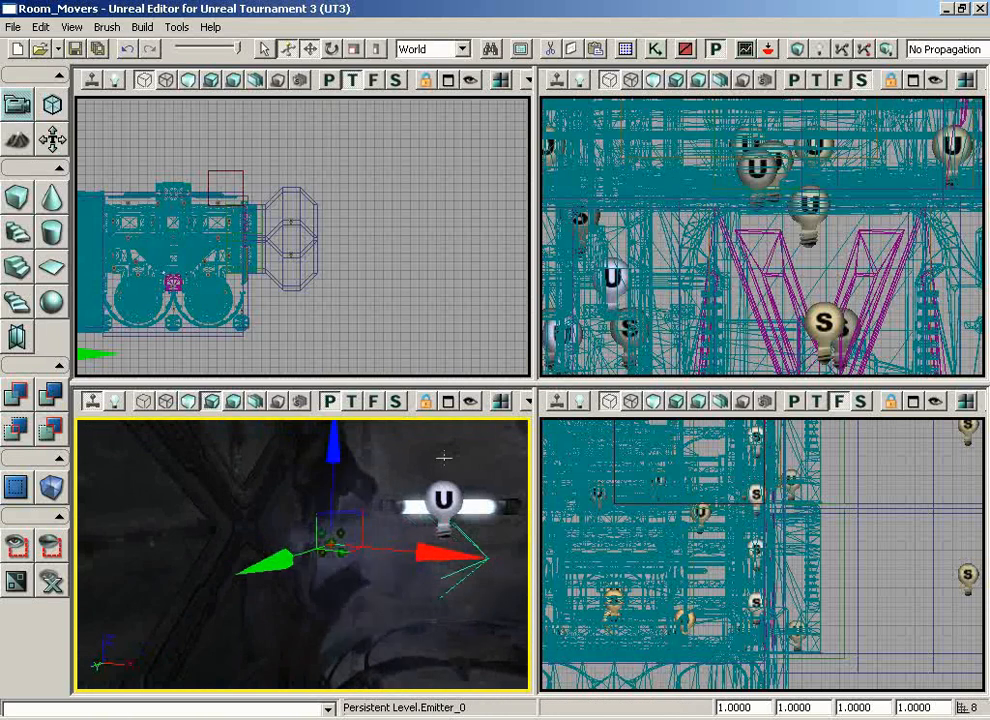
click(156, 508)
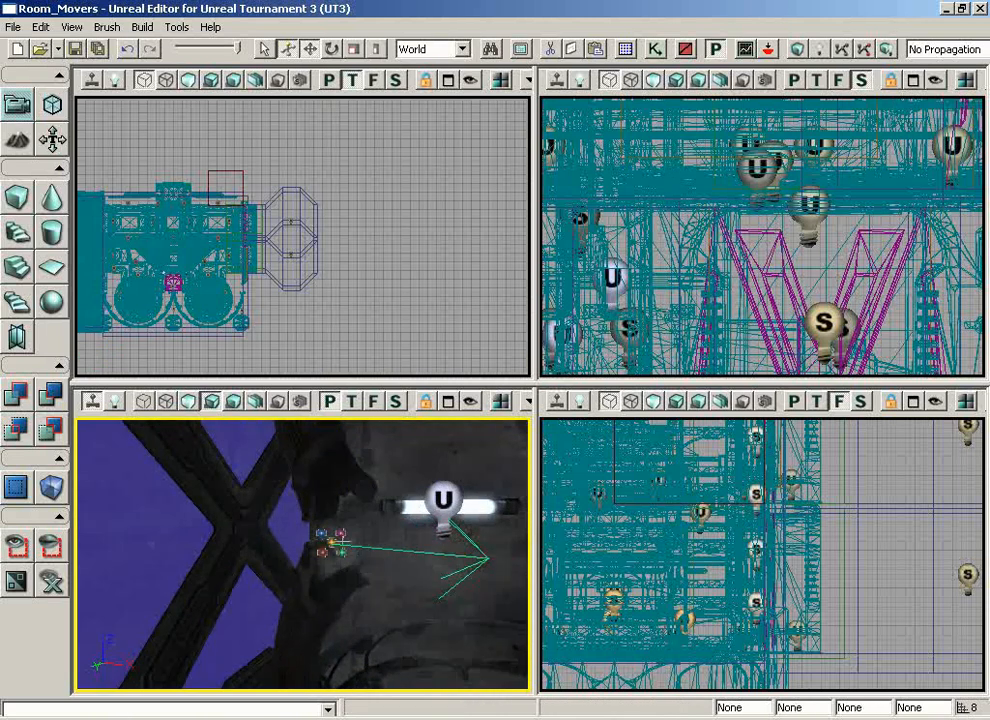
Select the mist emitter and shift it along the Y axis to line up with the round pipe in the top view
click(330, 543)
right_drag(424, 601, 477, 528)
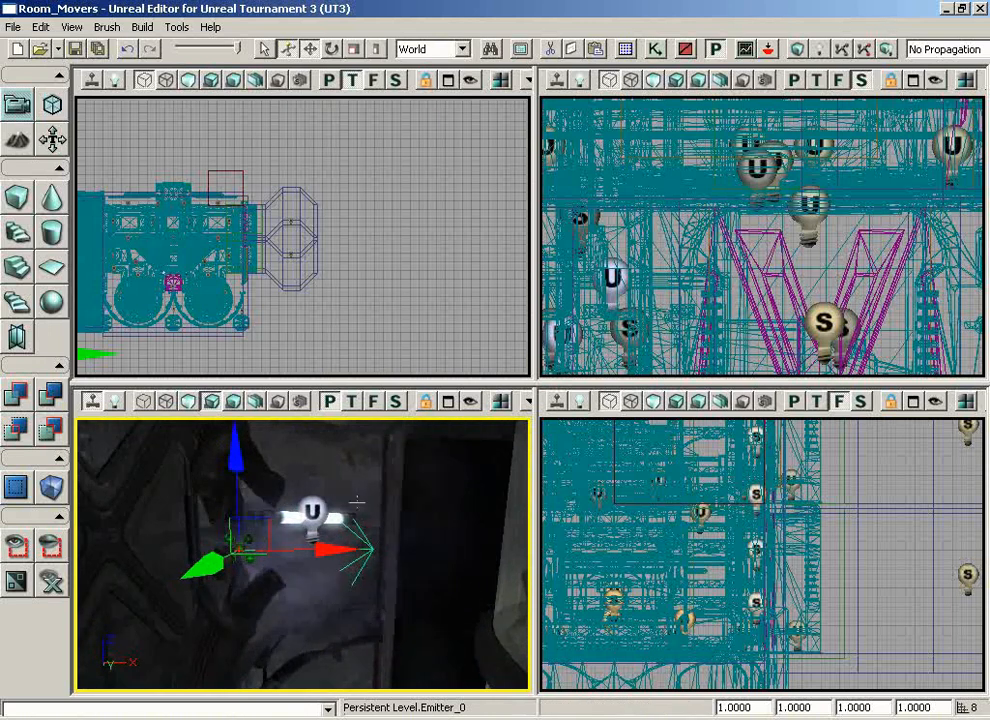
right_drag(362, 465, 285, 468)
right_drag(336, 320, 206, 354)
scroll(118, 364, up, 3)
scroll(128, 350, up, 8)
drag(402, 256, 415, 256)
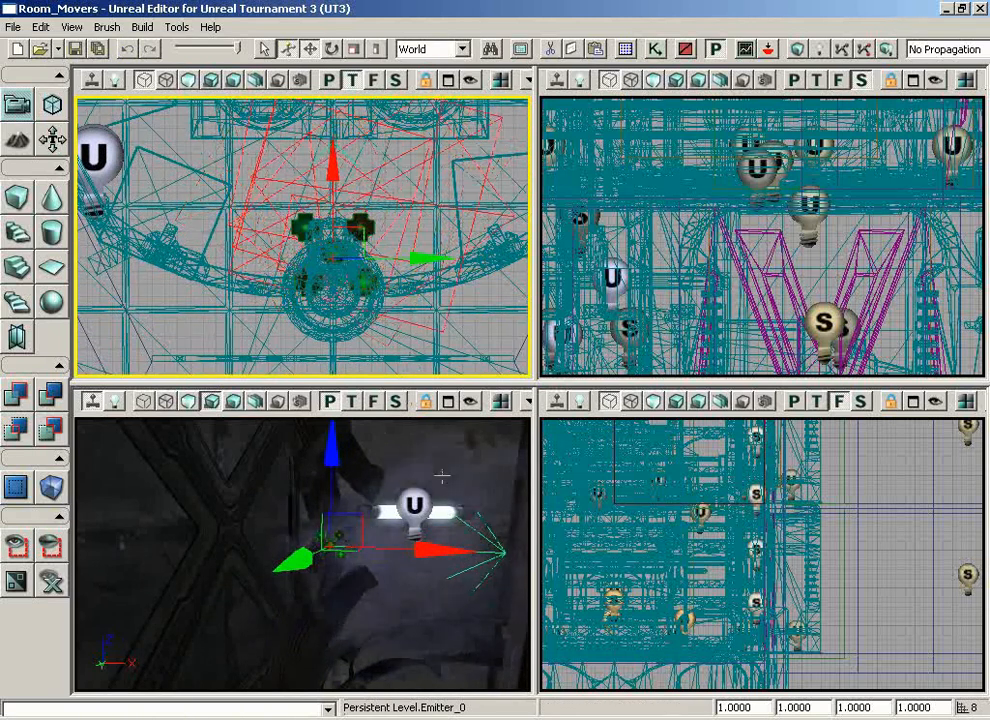
Rotate the mist emitter so its direction arrow angles upward, lower it slightly, and deselect it
click(435, 618)
key(space)
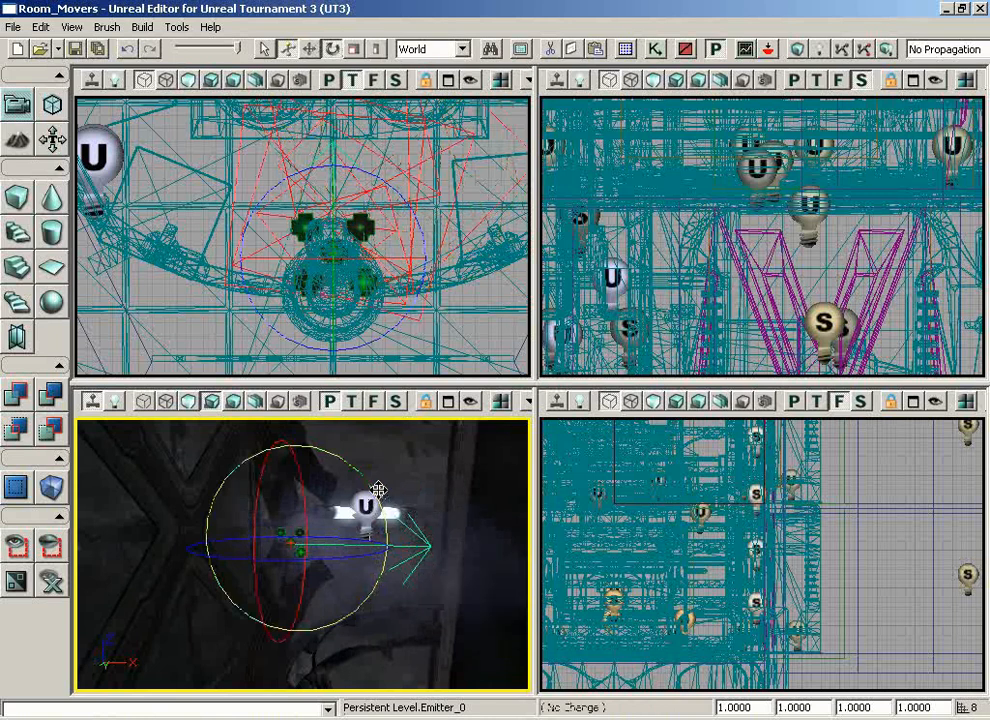
drag(439, 623, 377, 608)
key(space)
key(space)
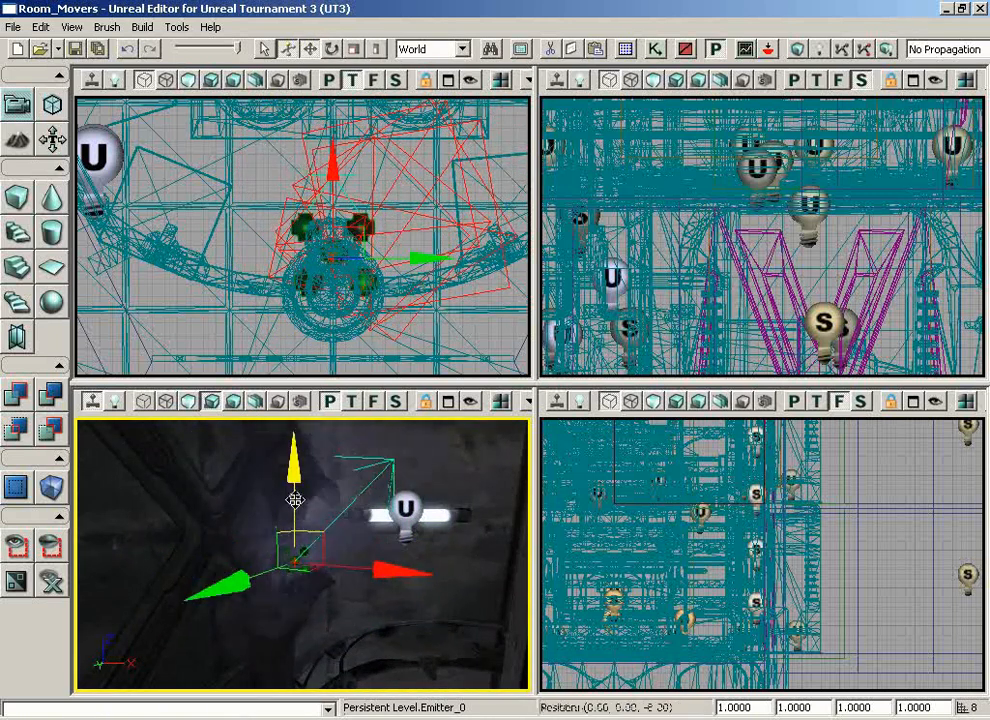
click(141, 544)
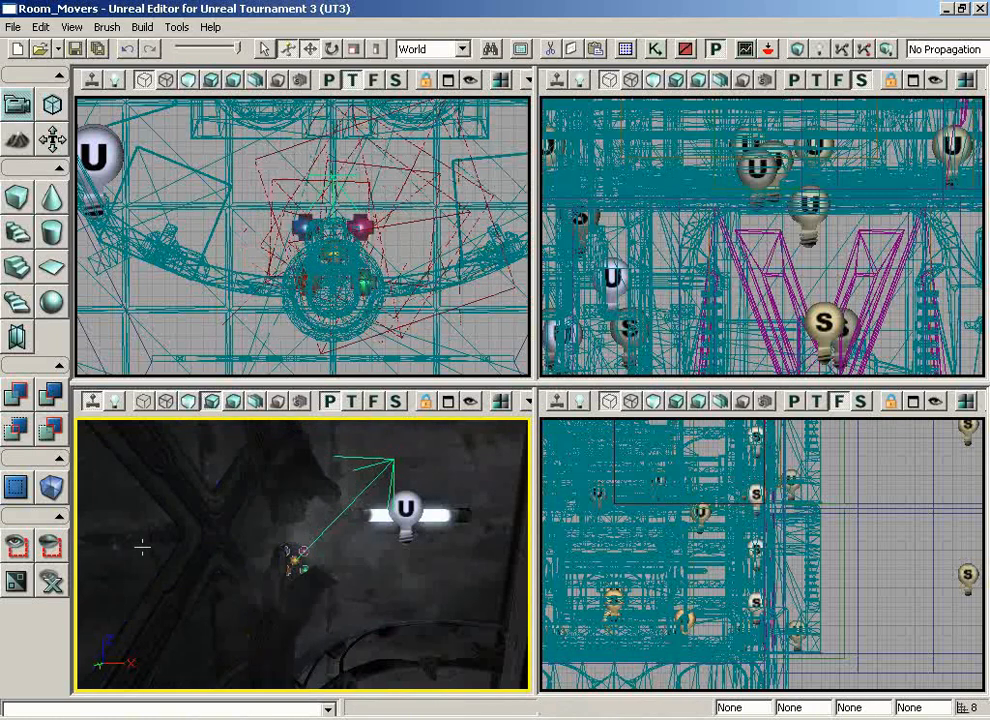
Examine the mist at the pipe with editor markers hidden, and look over the surrounding room for further emitter locations
right_drag(391, 643, 422, 638)
key(g)
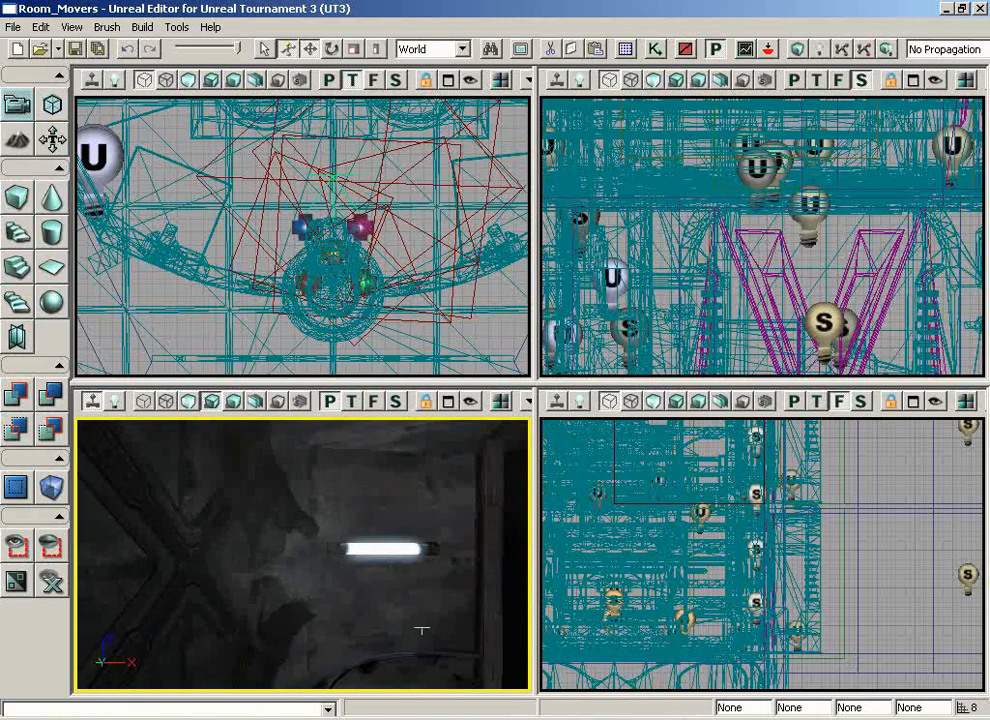
key(g)
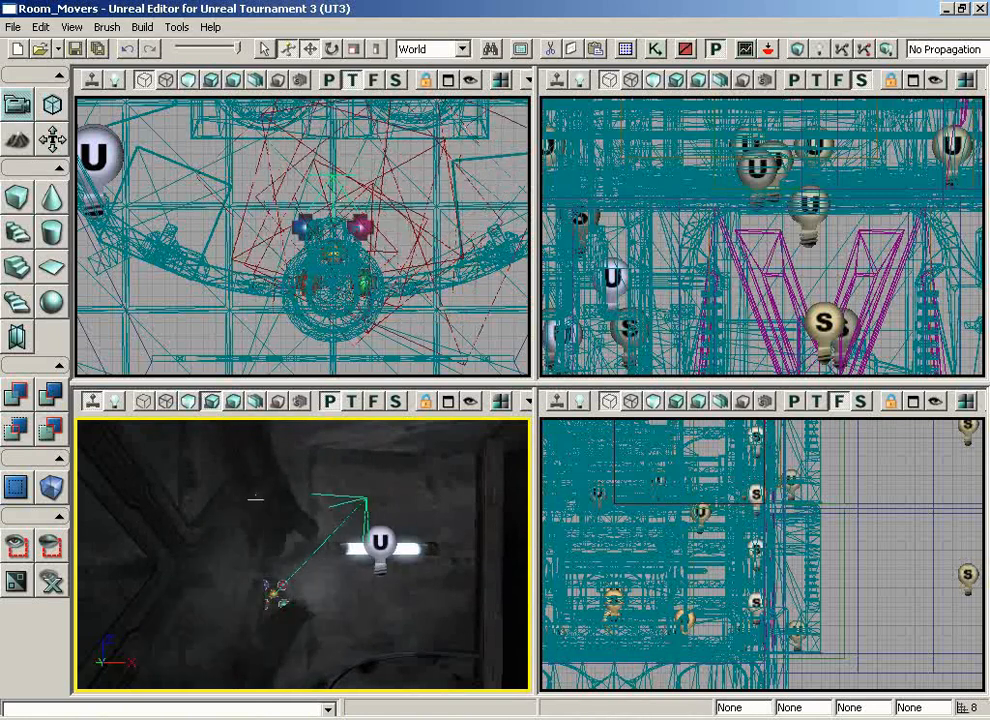
drag(450, 617, 354, 583)
right_drag(354, 583, 315, 581)
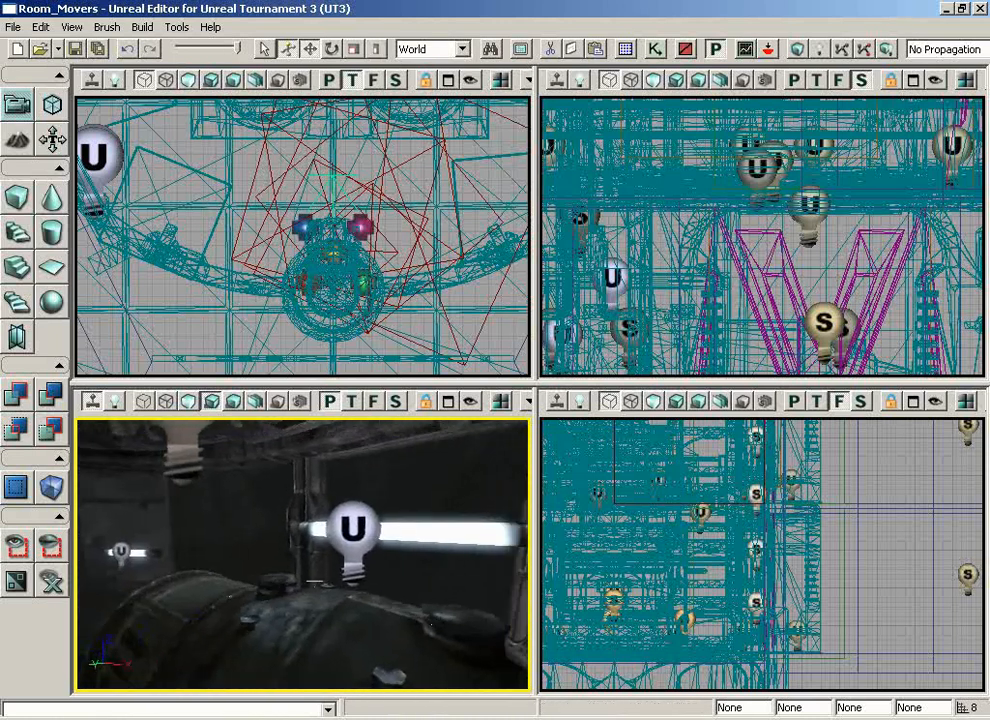
drag(433, 603, 92, 468)
drag(374, 371, 344, 388)
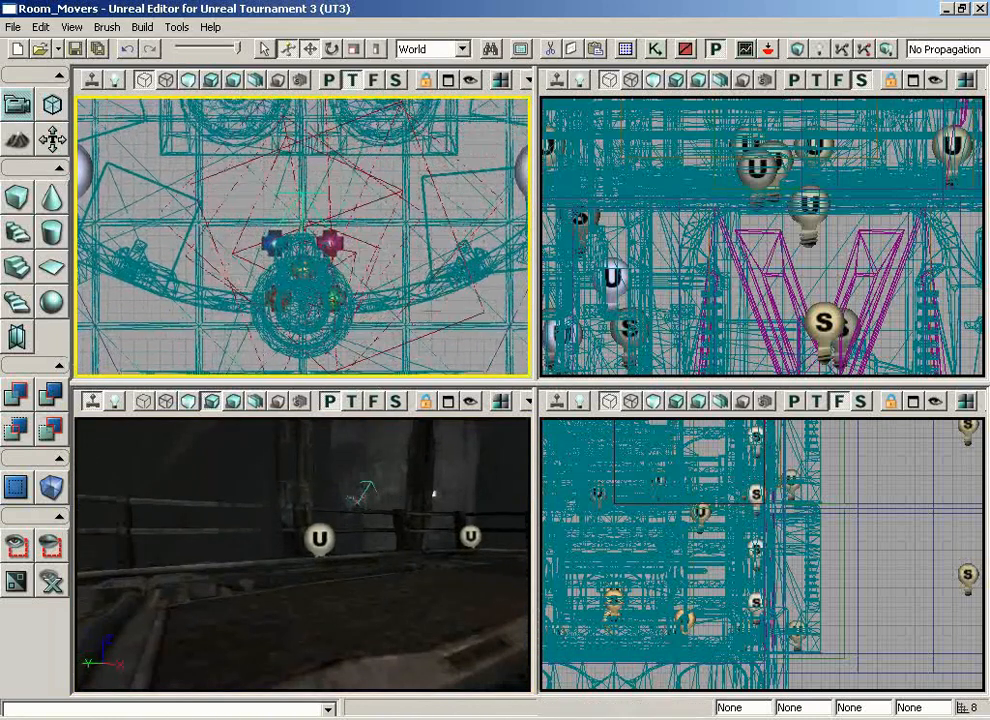
mouse_move(424, 311)
mouse_down()
mouse_move(416, 296)
mouse_move(440, 288)
mouse_move(420, 305)
mouse_up()
scroll(415, 307, down, 4)
key(space)
scroll(440, 290, down, 5)
key(g)
key(g)
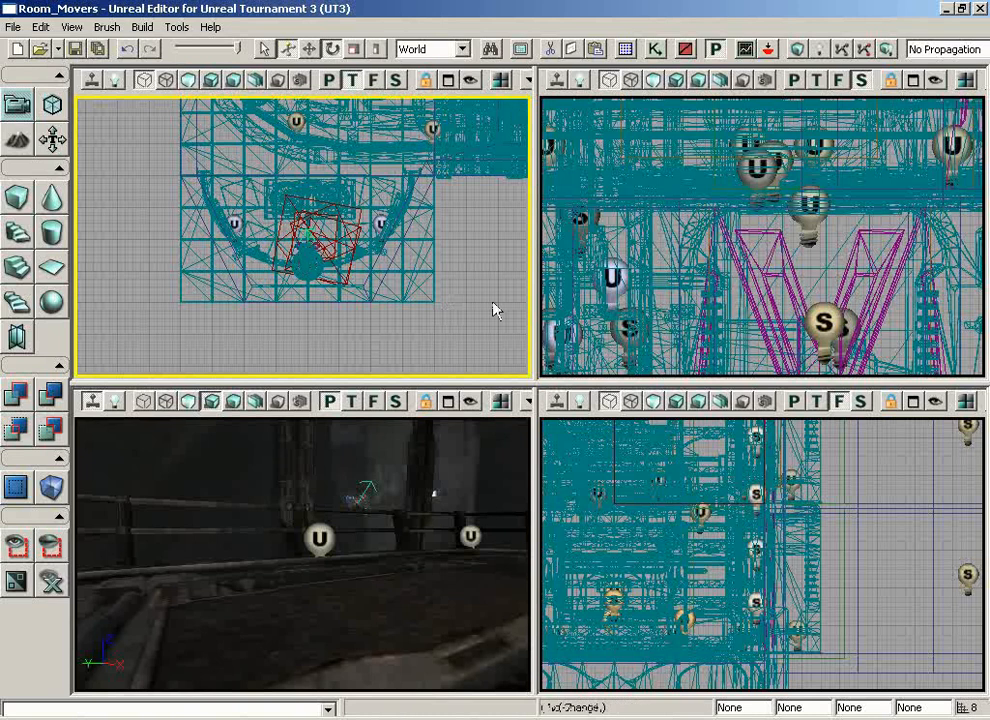
drag(493, 305, 491, 295)
scroll(491, 295, up, 3)
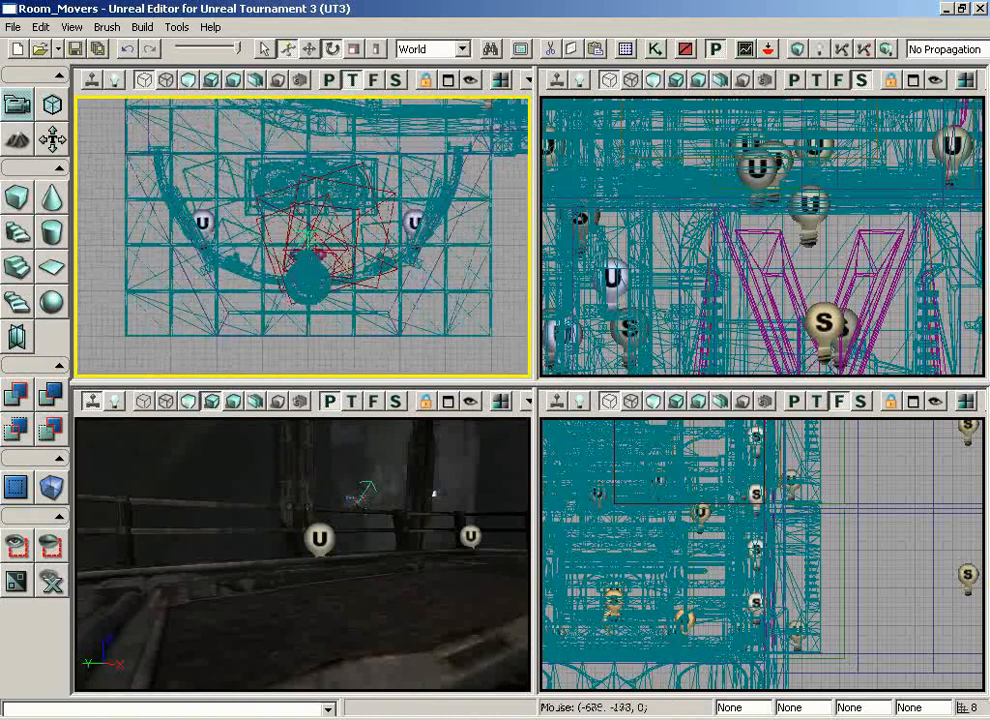
Restore the move tool, select the mist emitter and duplicate it into the adjoining larger room in the top view
click(311, 52)
drag(457, 362, 431, 336)
drag(470, 480, 456, 414)
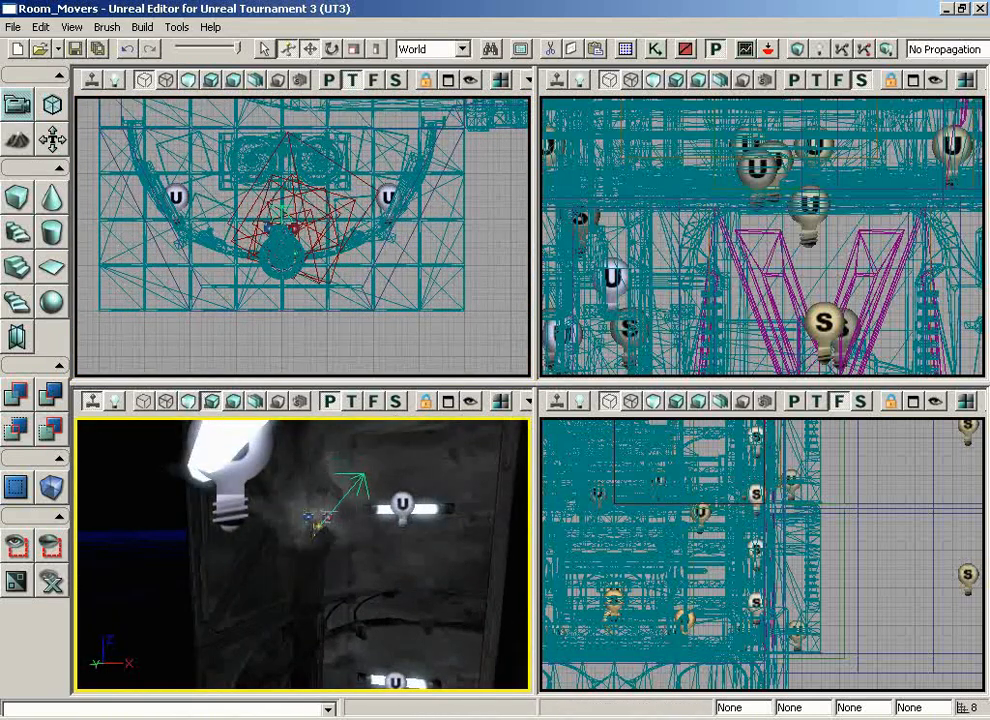
click(320, 523)
drag(411, 342, 241, 102)
scroll(219, 124, down, 4)
scroll(241, 102, down, 3)
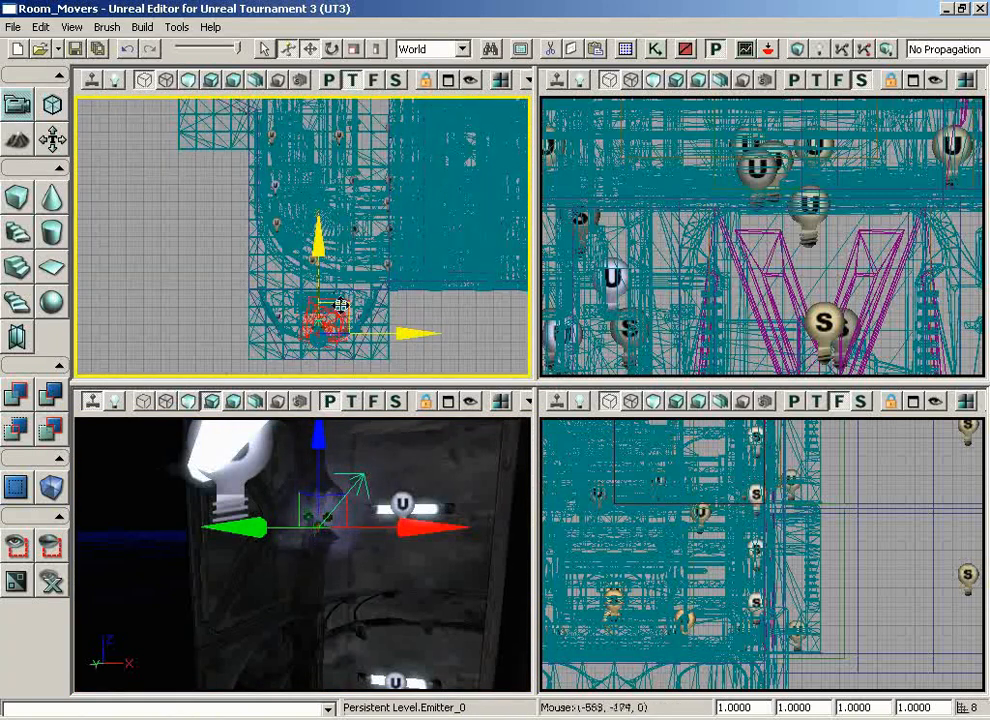
alt+drag(346, 303, 289, 83)
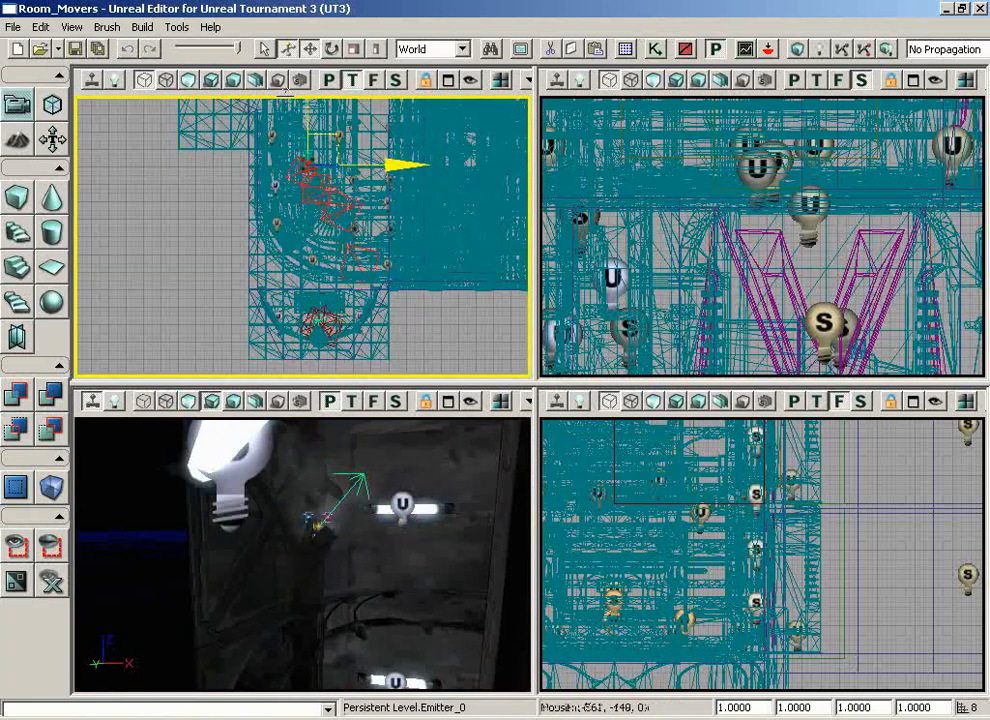
Lower the duplicated mist emitter until it sits just above the large cylindrical machine in the bigger room
right_drag(398, 608, 528, 668)
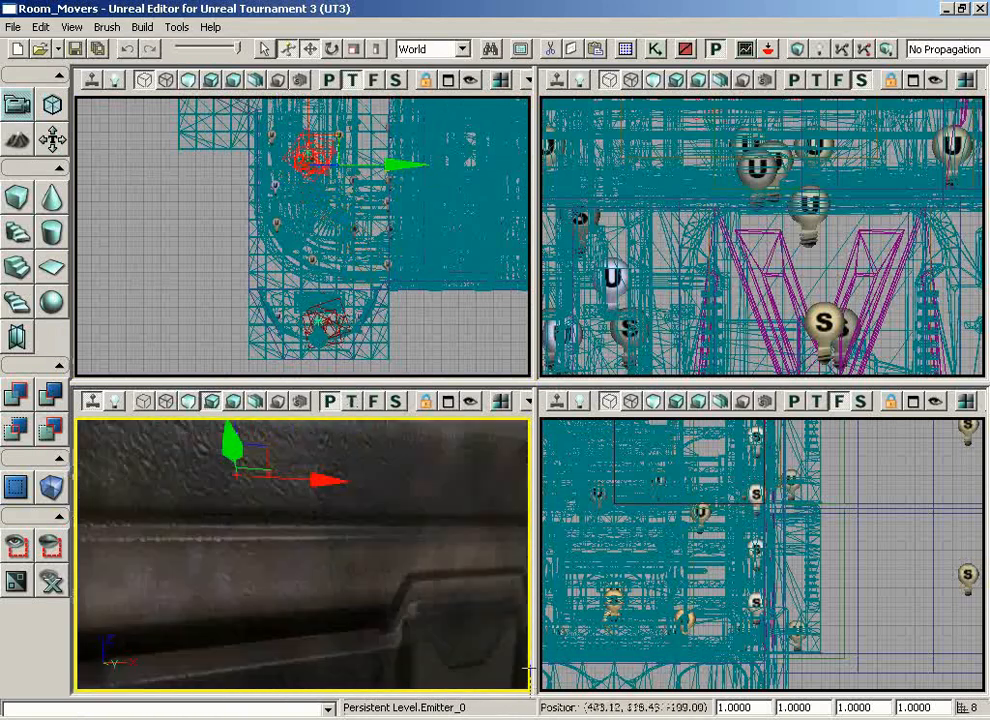
drag(528, 668, 365, 578)
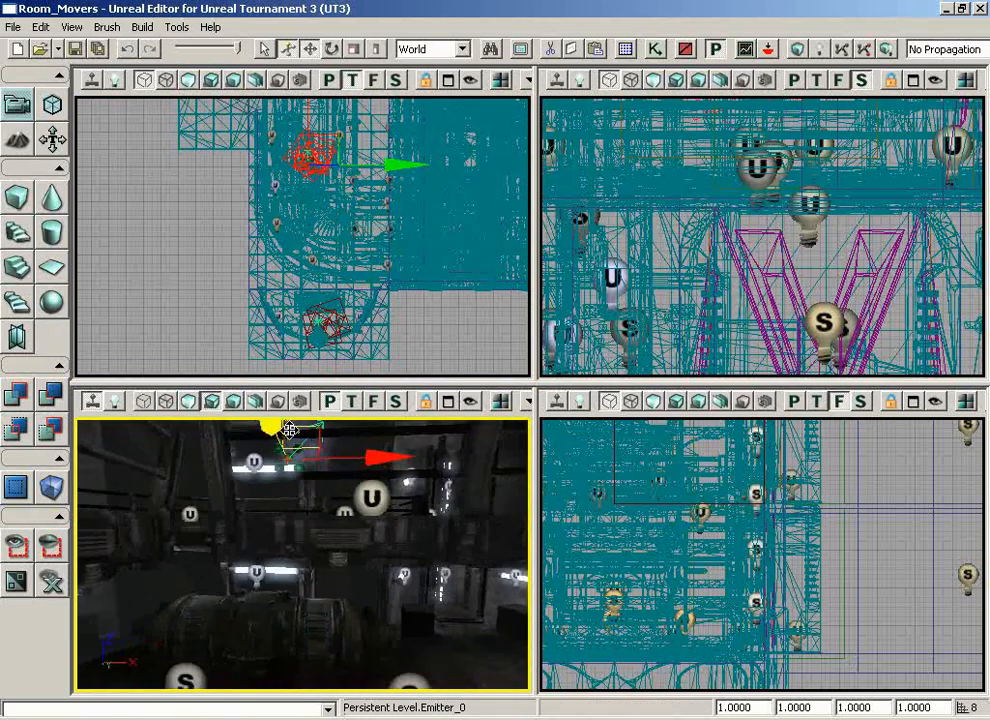
drag(289, 518, 281, 547)
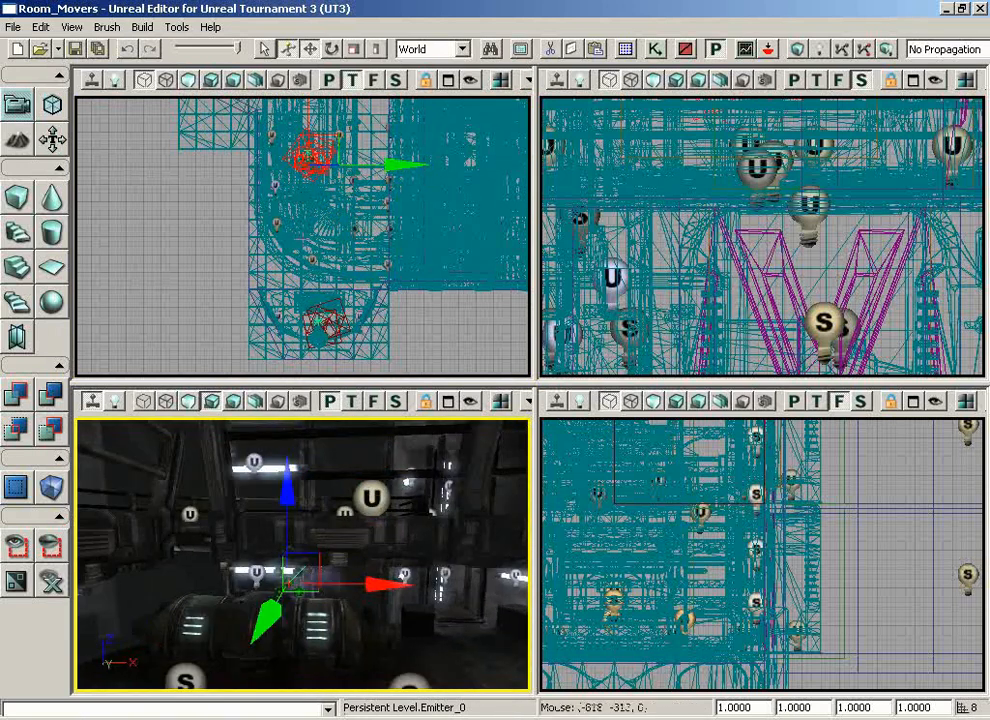
right_drag(303, 260, 325, 215)
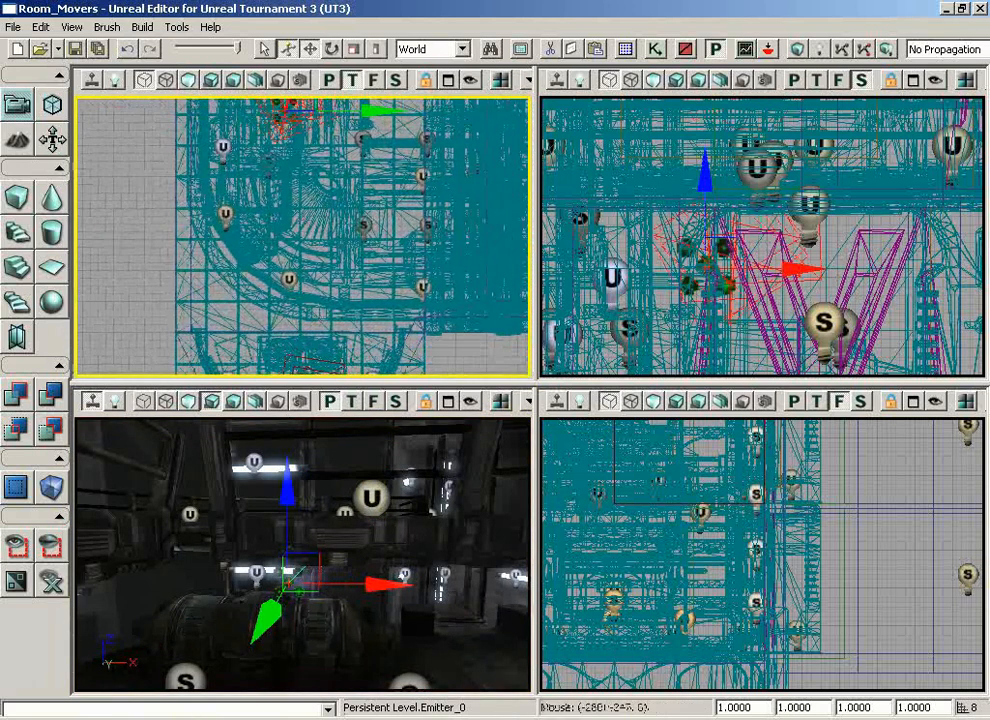
Add the cylindrical machine mesh to the emitter selection and hide everything except those two objects
ctrl+click(325, 632)
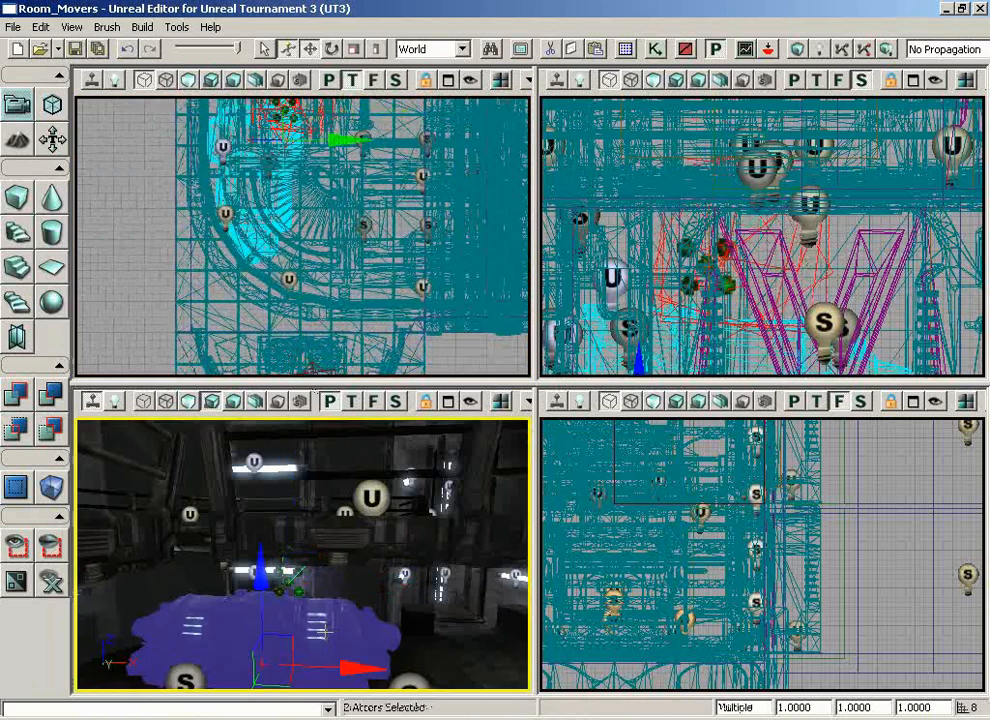
click(16, 546)
right_drag(327, 309, 162, 122)
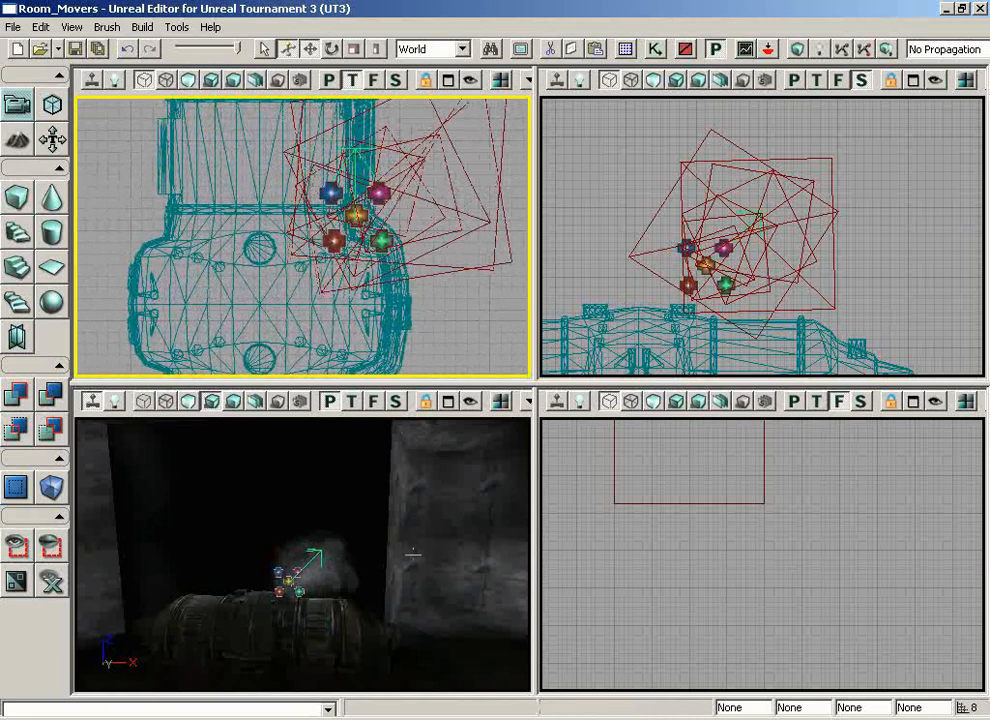
right_drag(413, 554, 415, 619)
drag(415, 619, 408, 560)
Select the mist emitter above the machine and rotate it so its direction arrow points straight up
click(256, 501)
key(space)
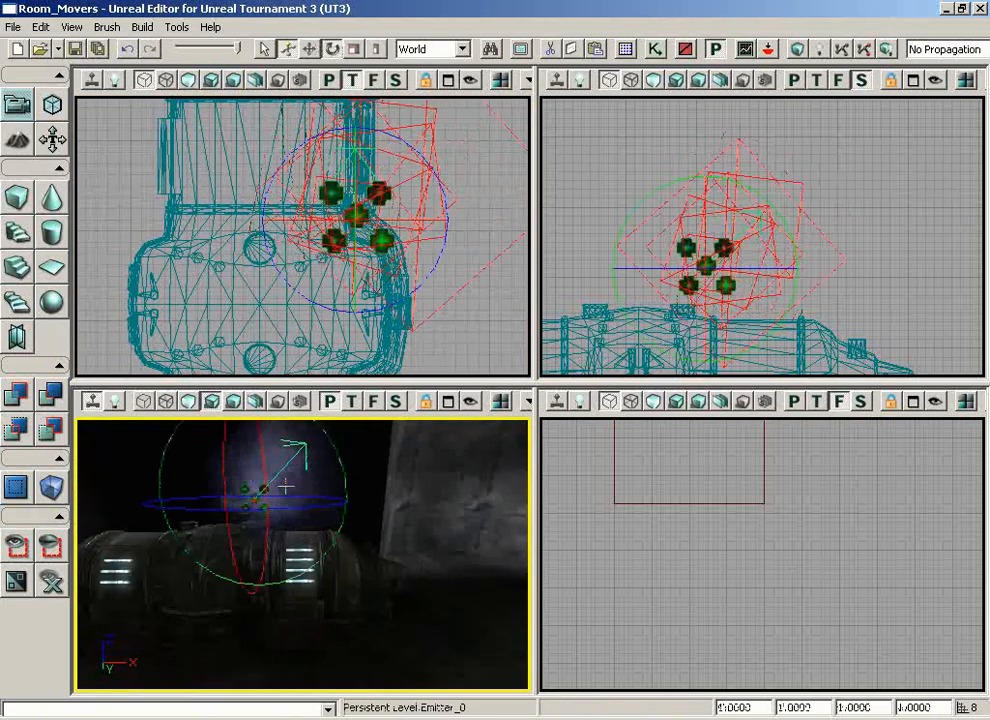
drag(349, 466, 386, 422)
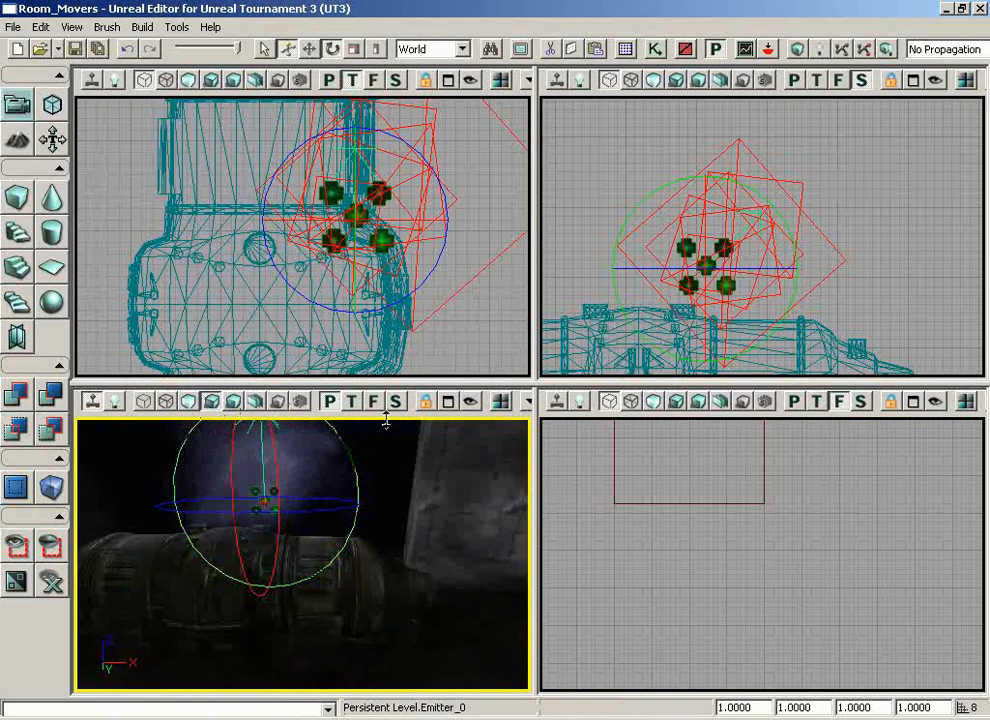
drag(434, 335, 425, 305)
middle_drag(457, 486, 435, 498)
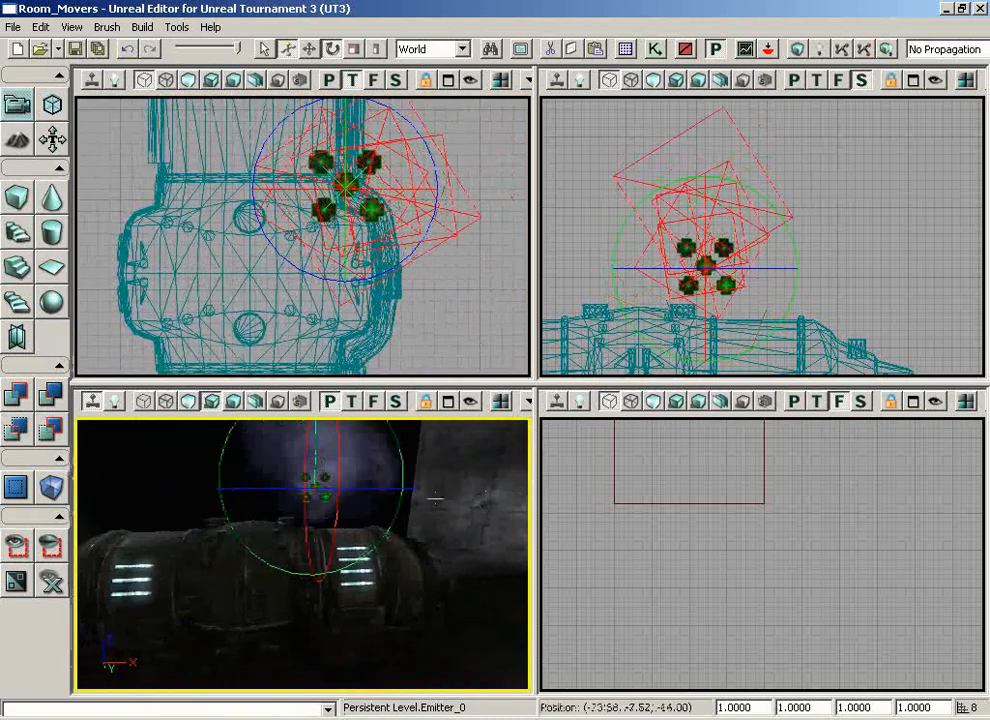
Move the mist emitter over the round port on top of the machine and lower it close to the opening
key(space)
key(space)
key(space)
drag(457, 325, 473, 338)
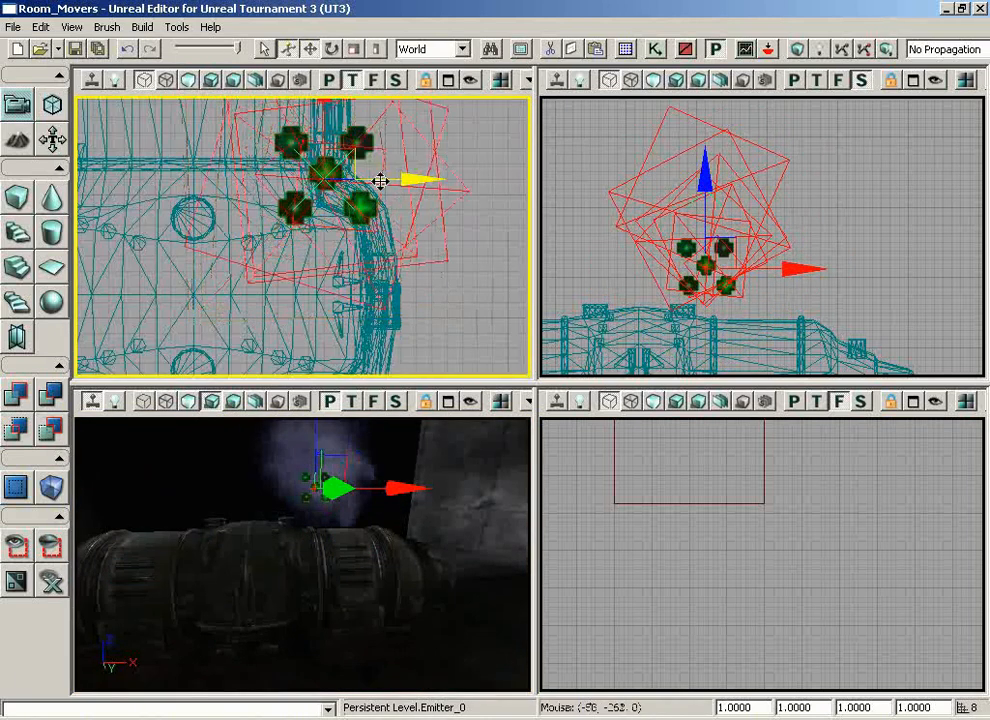
drag(352, 150, 120, 159)
mouse_move(410, 548)
mouse_down()
mouse_move(407, 570)
mouse_move(403, 556)
mouse_up()
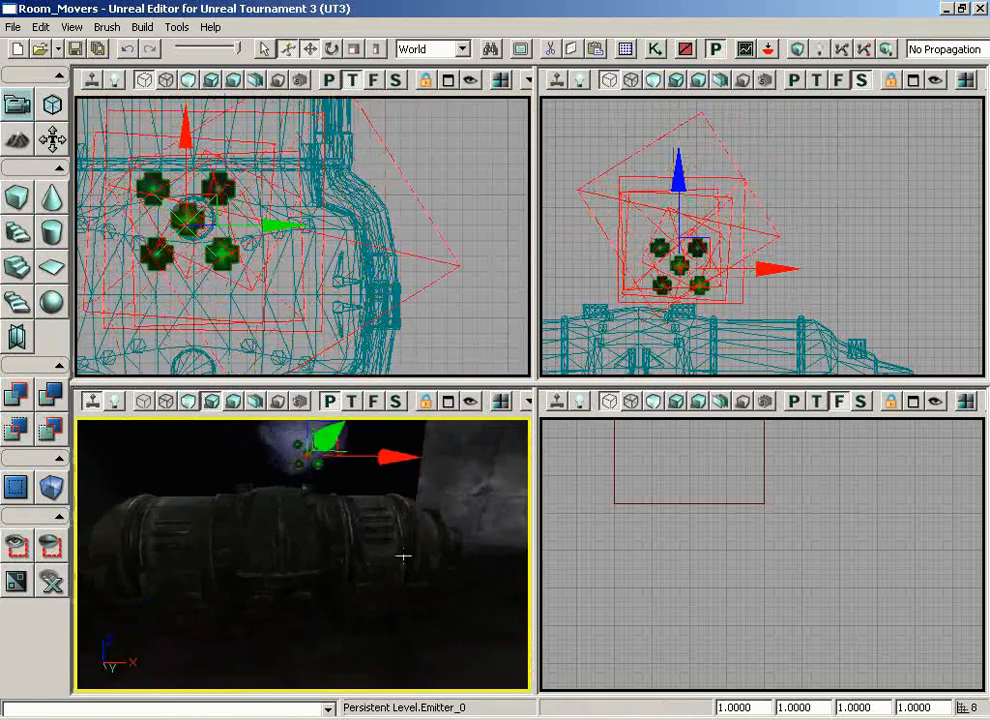
scroll(884, 253, up, 2)
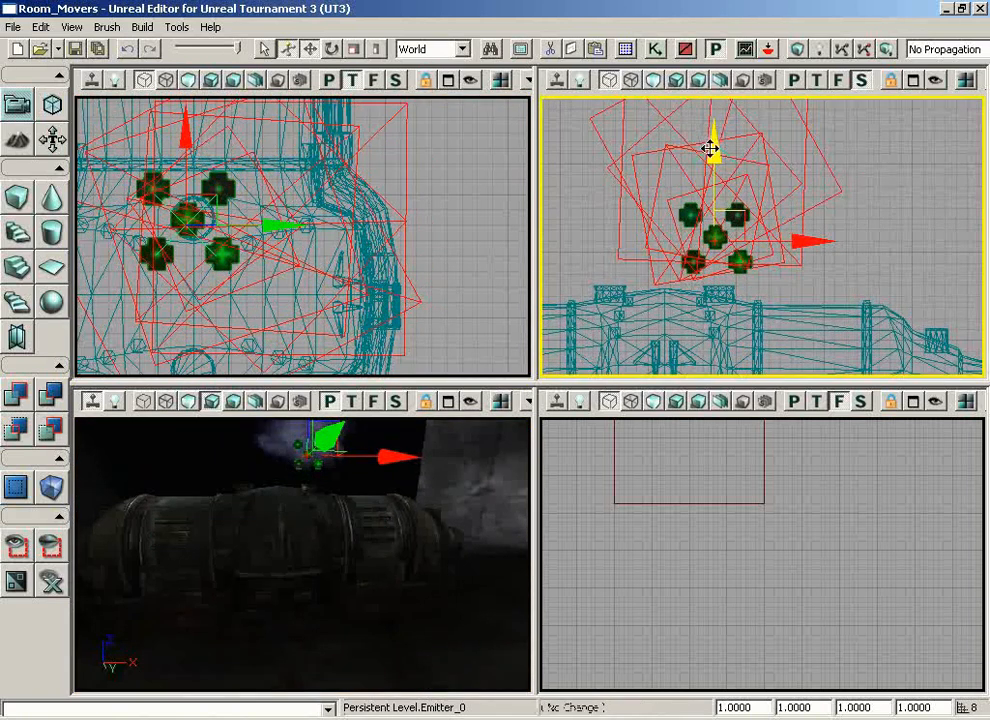
drag(712, 150, 712, 190)
drag(778, 283, 785, 283)
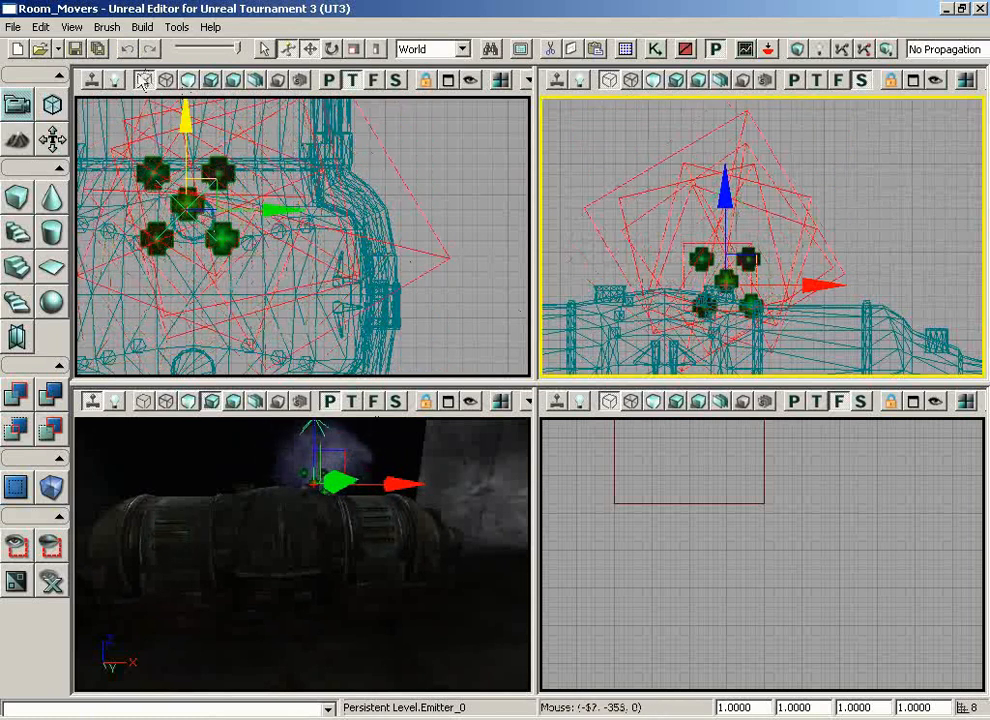
Set the drag grid to 4 and nudge the emitter into the centre of the round port
click(72, 27)
mouse_move(150, 151)
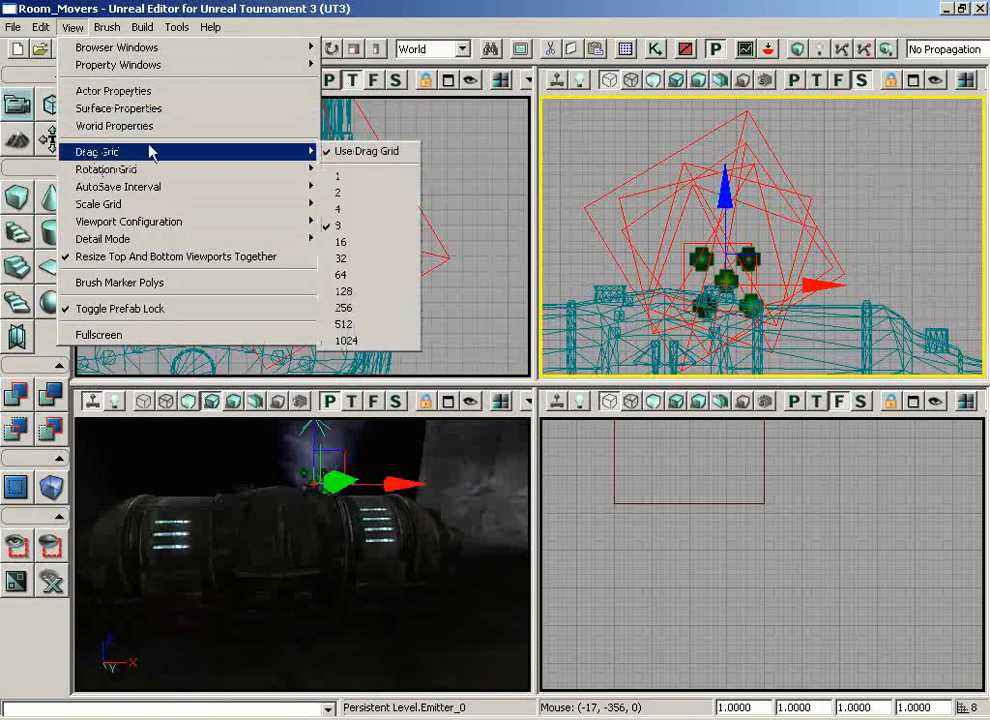
click(343, 209)
drag(250, 212, 257, 212)
drag(186, 128, 186, 136)
drag(867, 256, 899, 203)
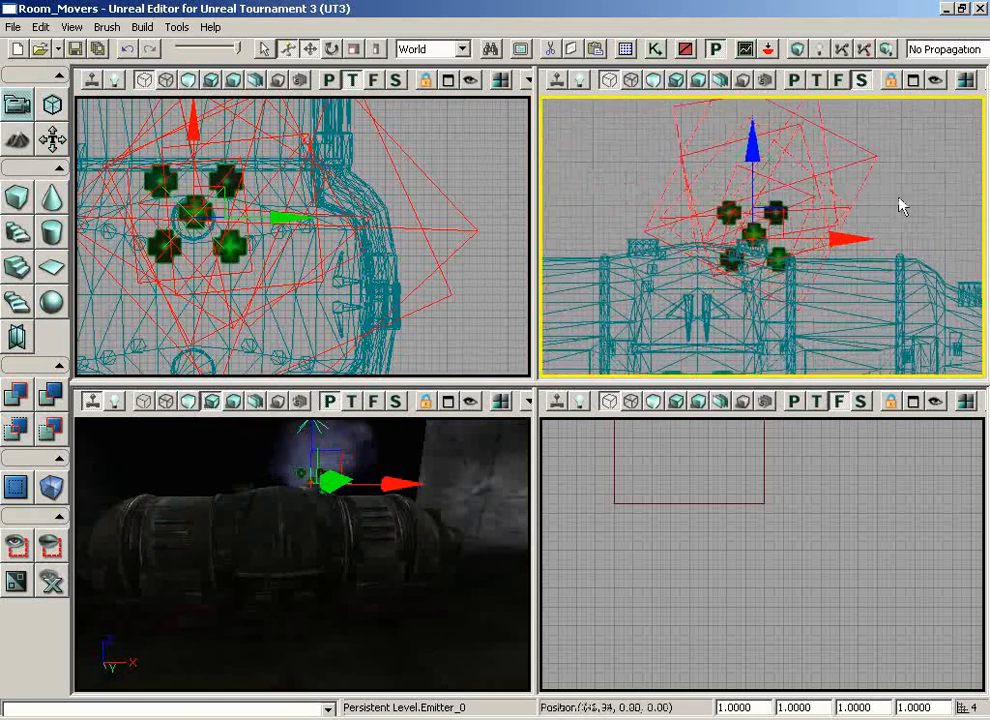
Duplicate the mist emitter along the X axis onto the machine's second round port and unhide the rest of the level
drag(846, 230, 705, 229)
drag(380, 488, 295, 440)
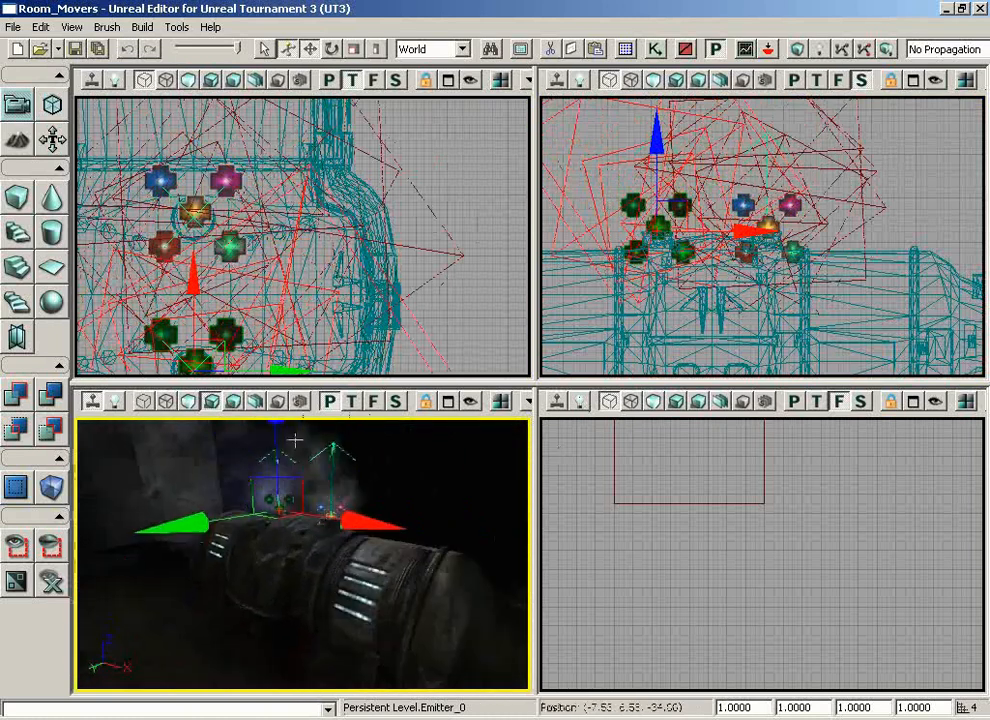
click(49, 582)
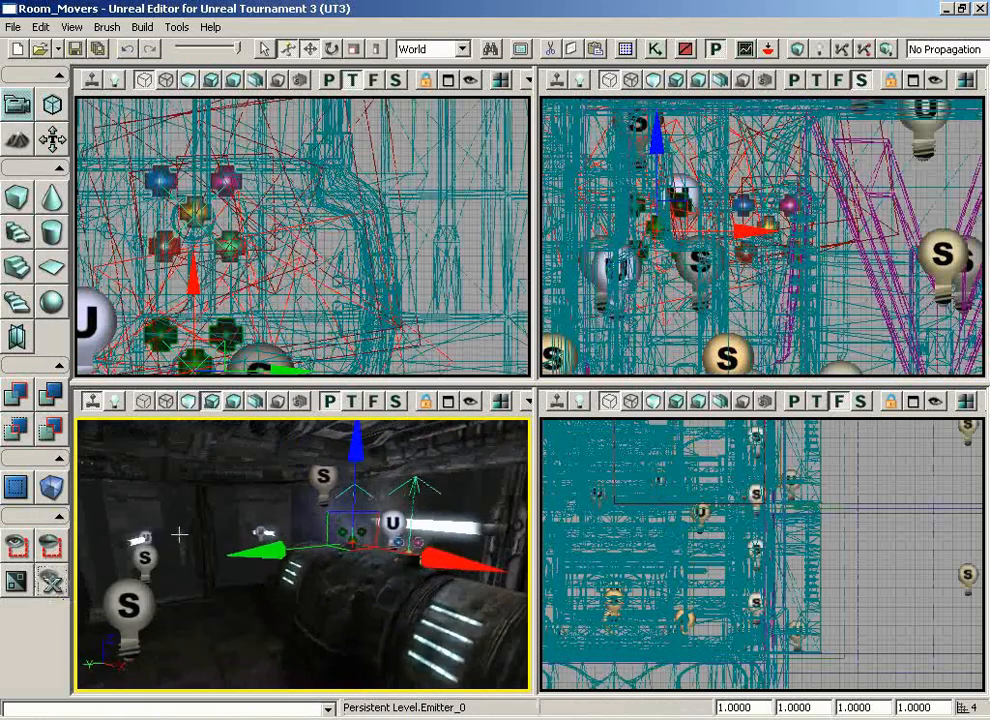
Examine the two mist emitters on the machine within the full room, and look over the green slime pool nearby
click(205, 655)
drag(386, 617, 477, 607)
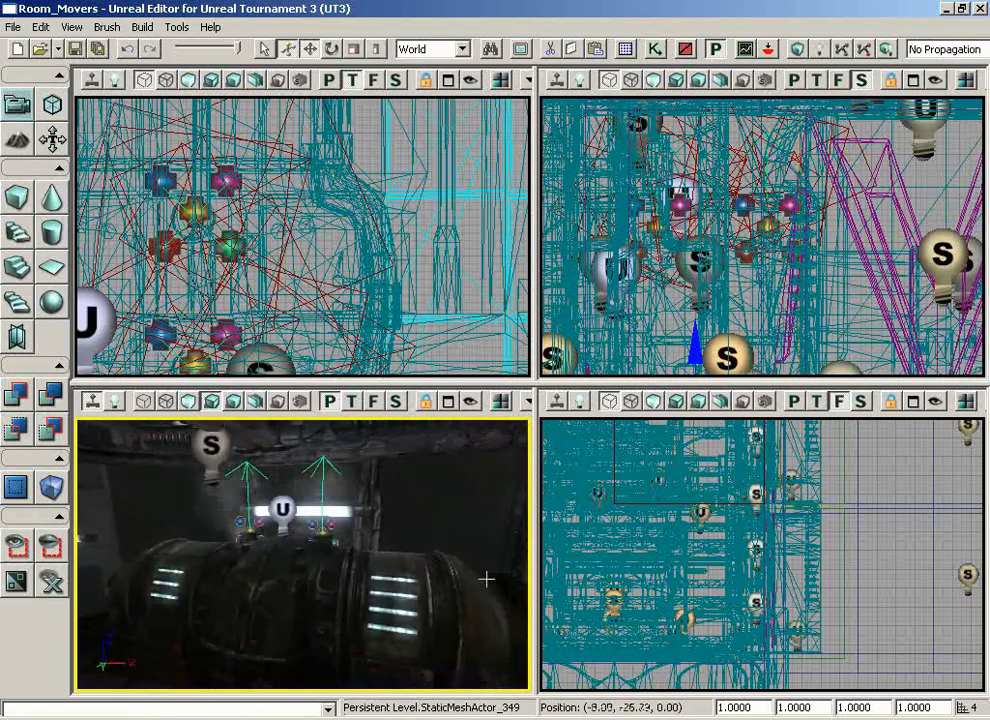
drag(486, 579, 80, 325)
right_drag(390, 620, 438, 677)
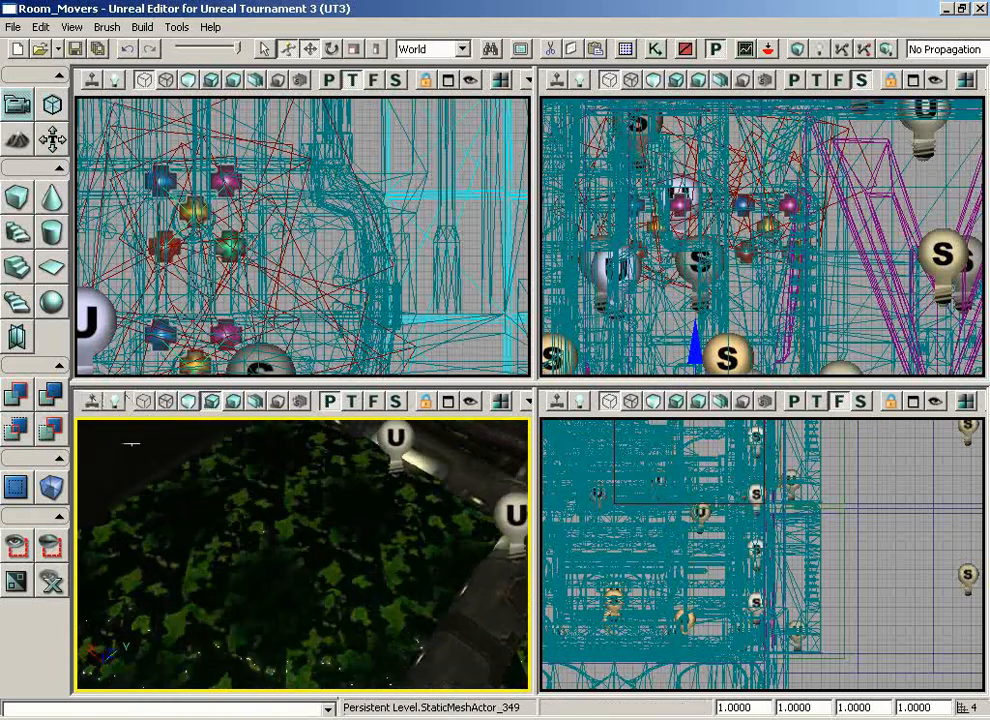
right_drag(131, 443, 305, 457)
drag(305, 457, 254, 455)
right_drag(254, 455, 251, 565)
key(Delete)
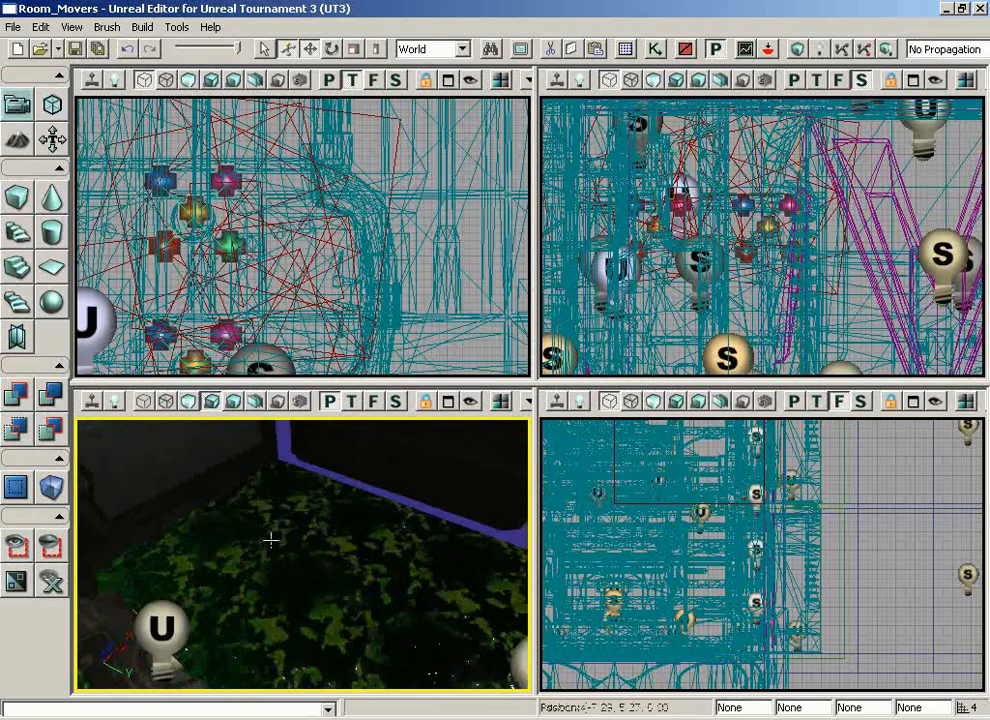
Select the green slime pool's surface and apply a simple texture scaling of 2.0 to it
drag(238, 477, 236, 445)
right_drag(236, 445, 272, 535)
right_drag(398, 561, 365, 671)
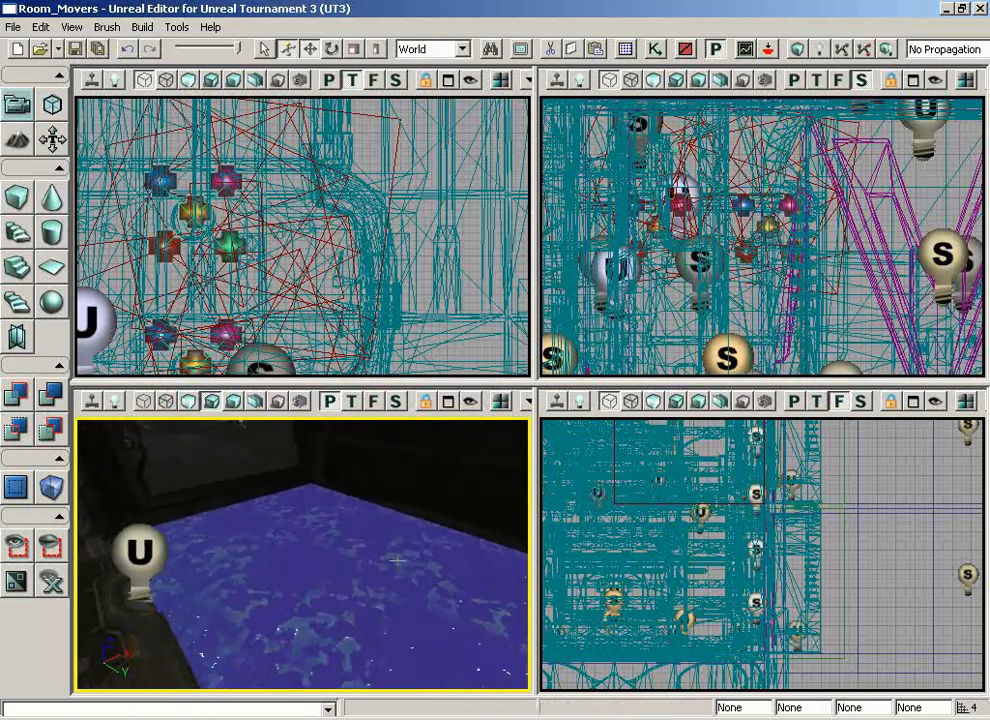
key(F5)
drag(573, 14, 602, 14)
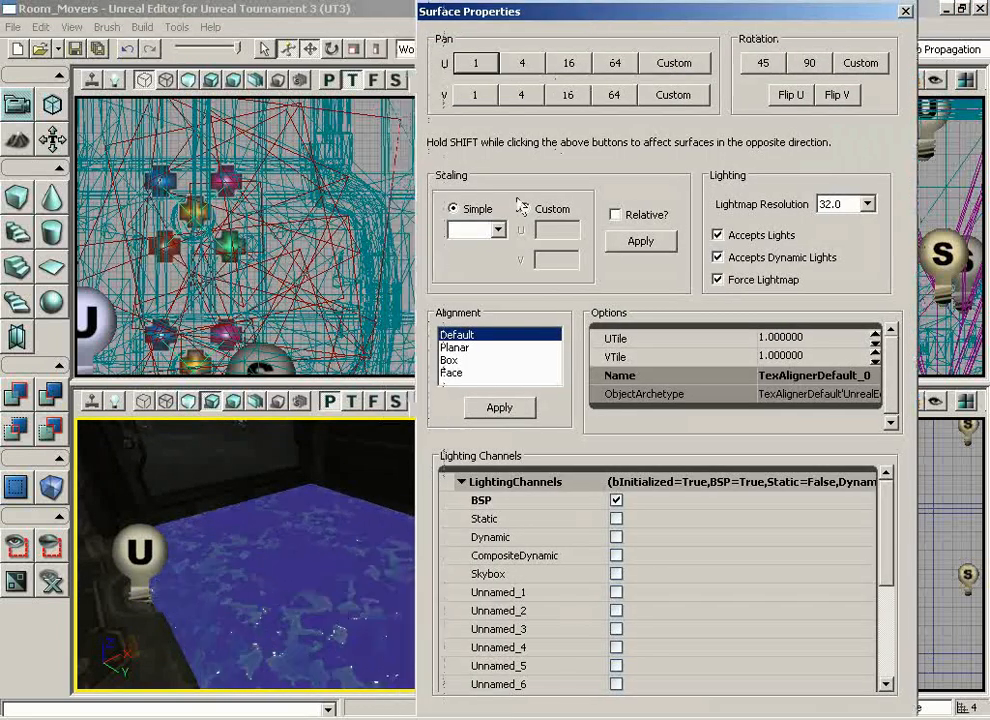
click(497, 231)
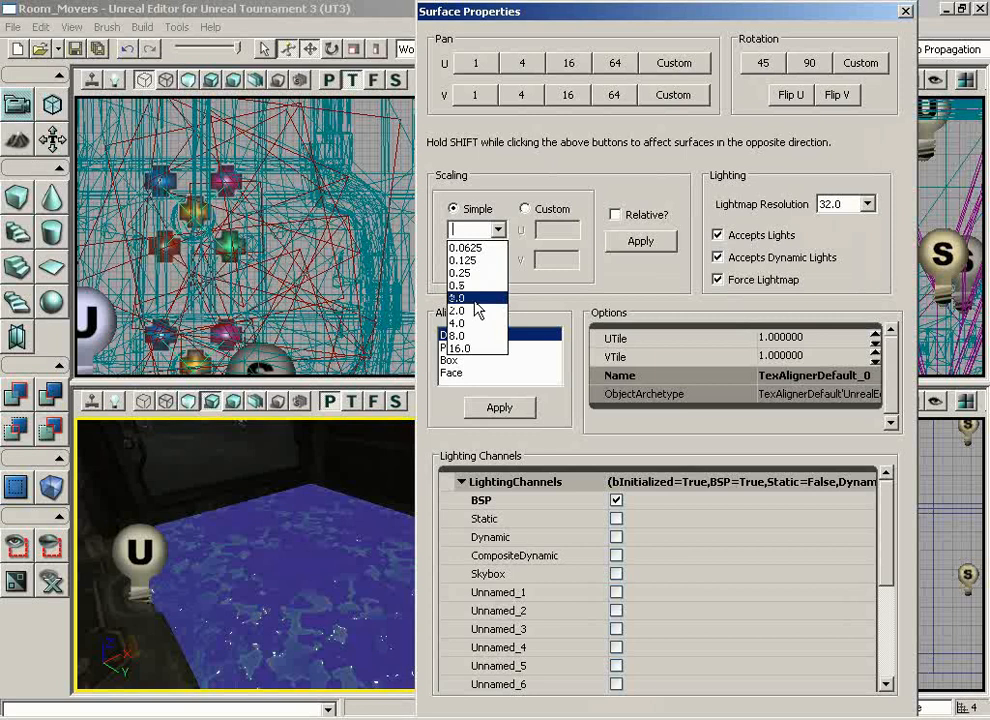
click(478, 311)
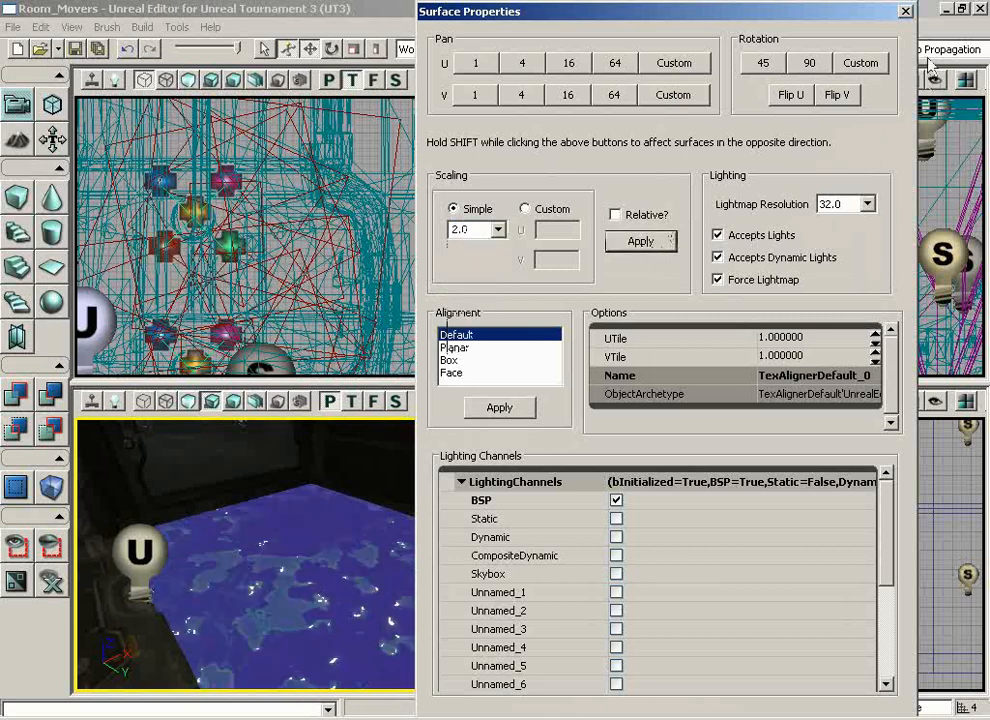
click(905, 12)
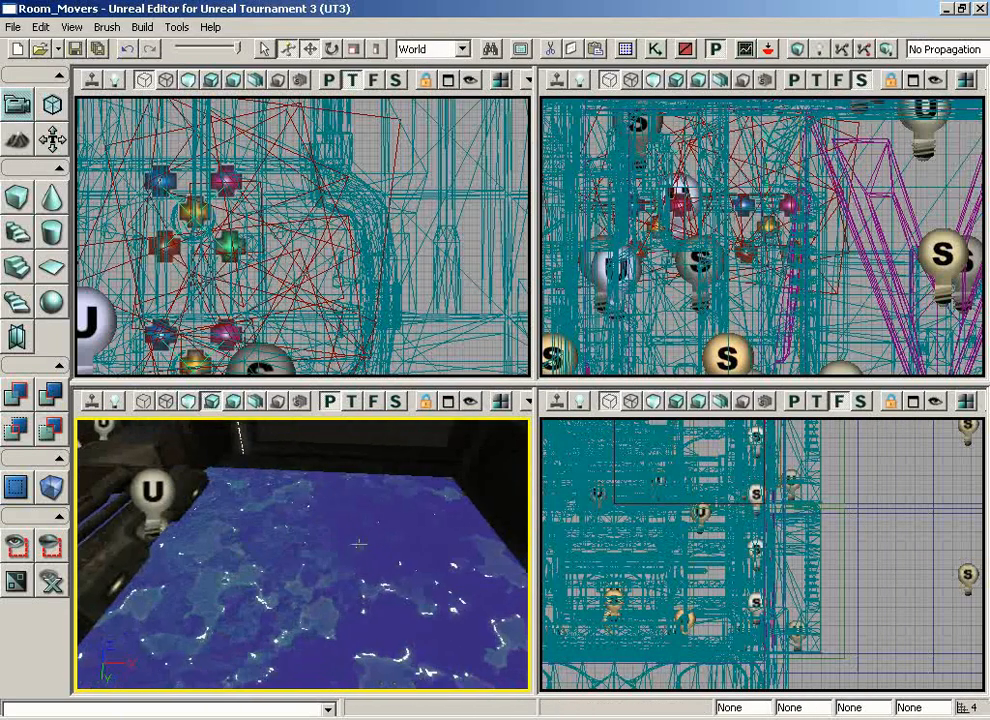
Deselect the slime surface and examine the rescaled pool from above, below its surface and across the room
drag(418, 548, 257, 528)
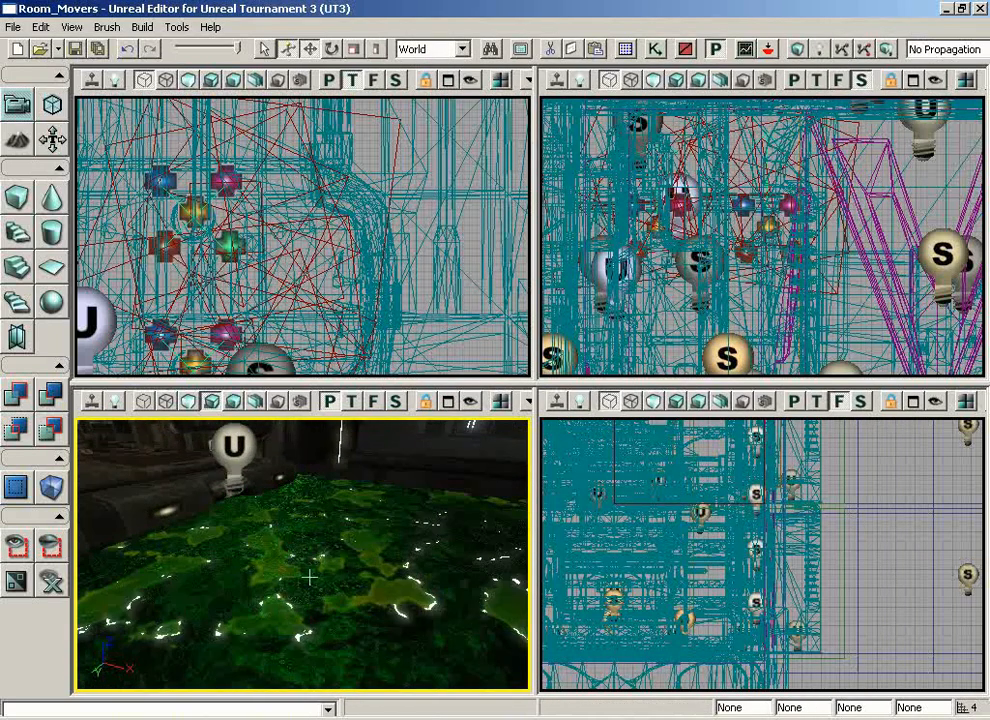
drag(297, 561, 274, 469)
right_drag(274, 469, 403, 465)
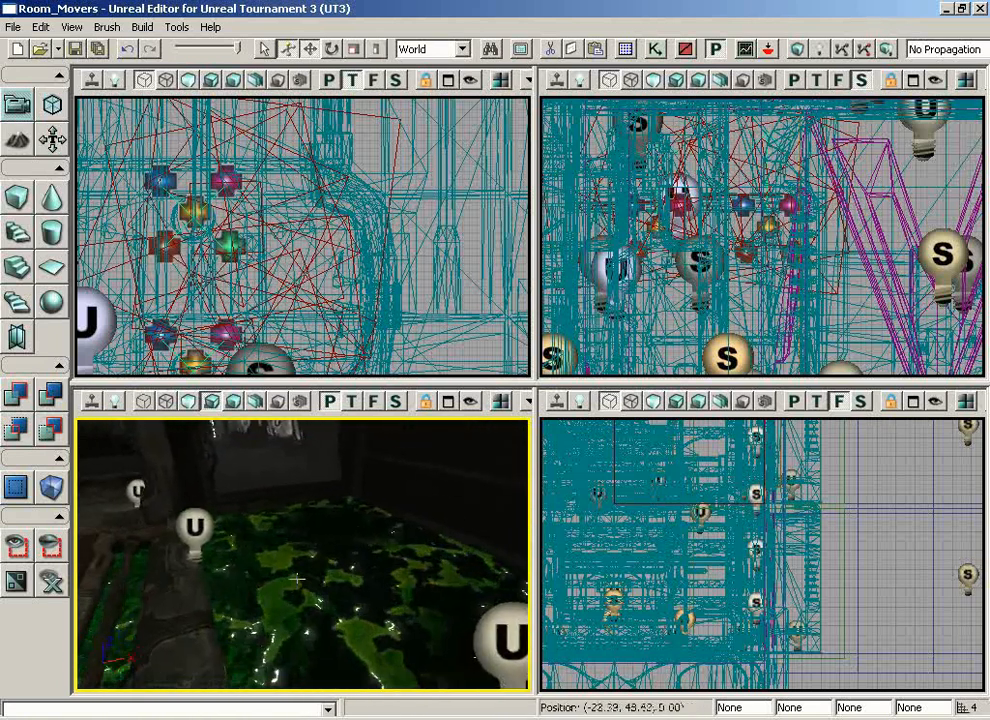
drag(297, 579, 137, 530)
right_drag(137, 530, 173, 433)
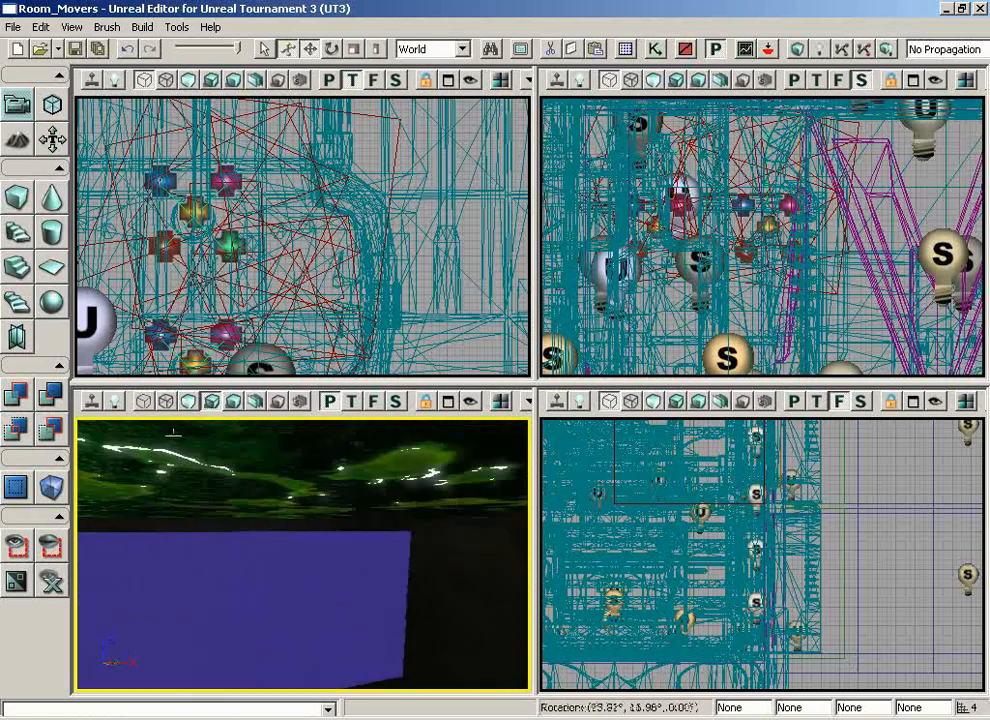
drag(173, 433, 160, 470)
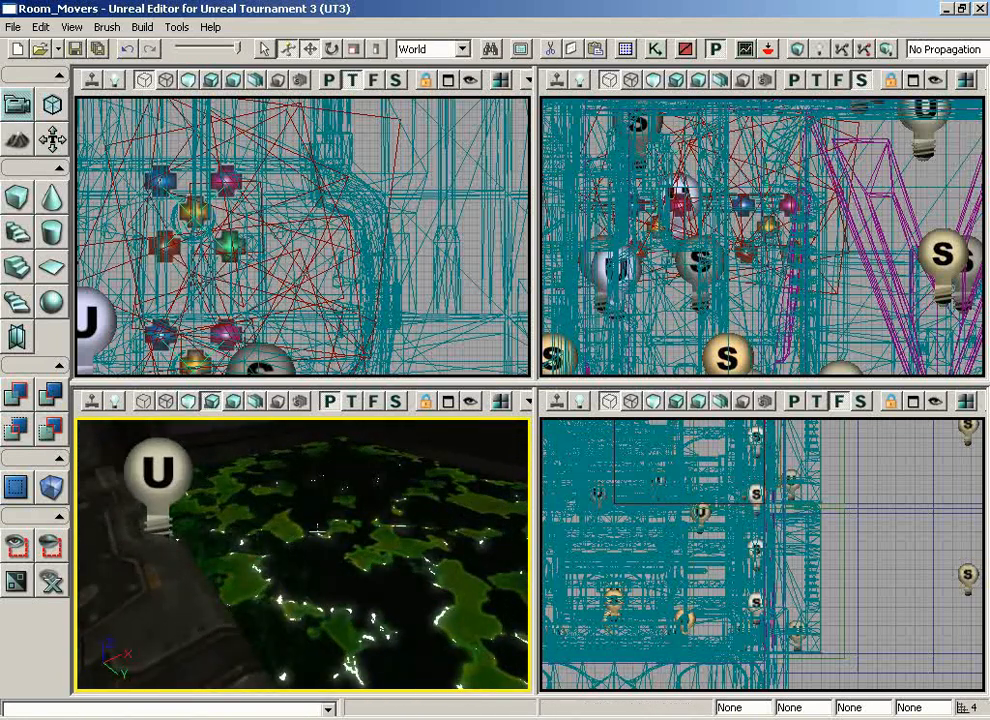
right_drag(317, 528, 323, 451)
drag(323, 451, 229, 496)
Build a cube brush with X and Y set to 1024 and Z kept at 256
right_drag(355, 326, 170, 202)
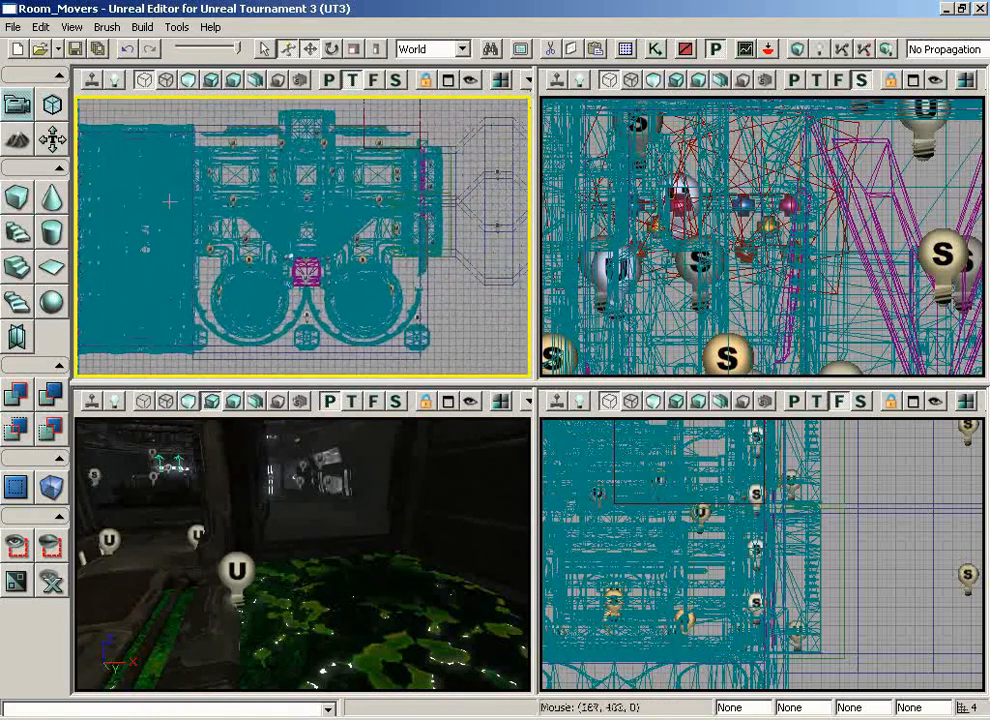
mouse_move(509, 282)
right_down()
mouse_move(484, 278)
mouse_move(481, 298)
right_up()
right_click(13, 197)
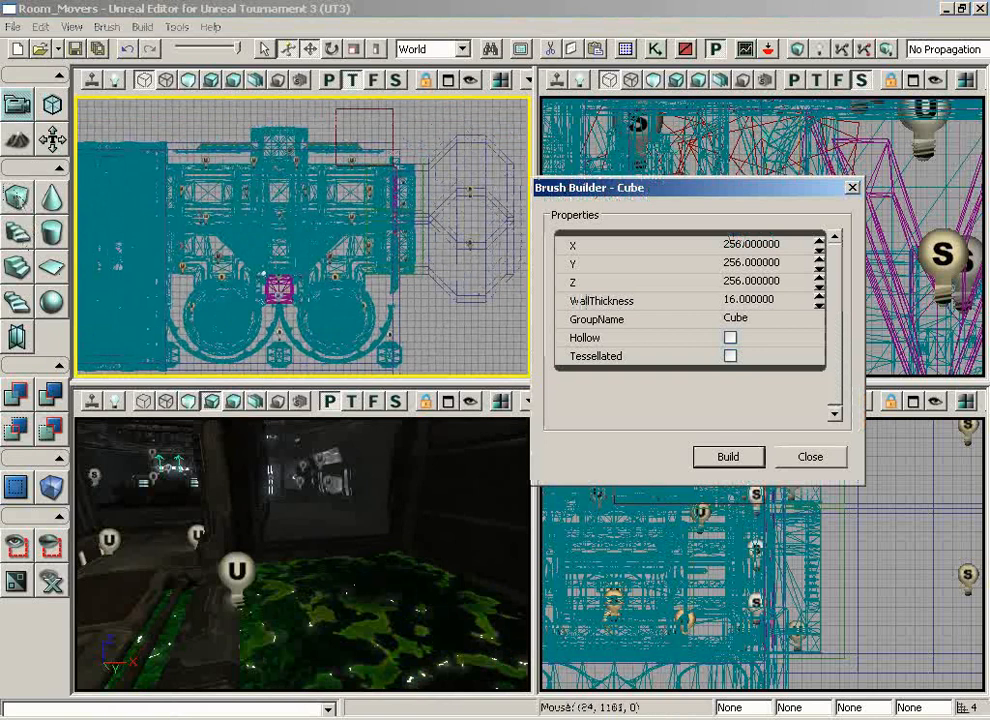
click(780, 245)
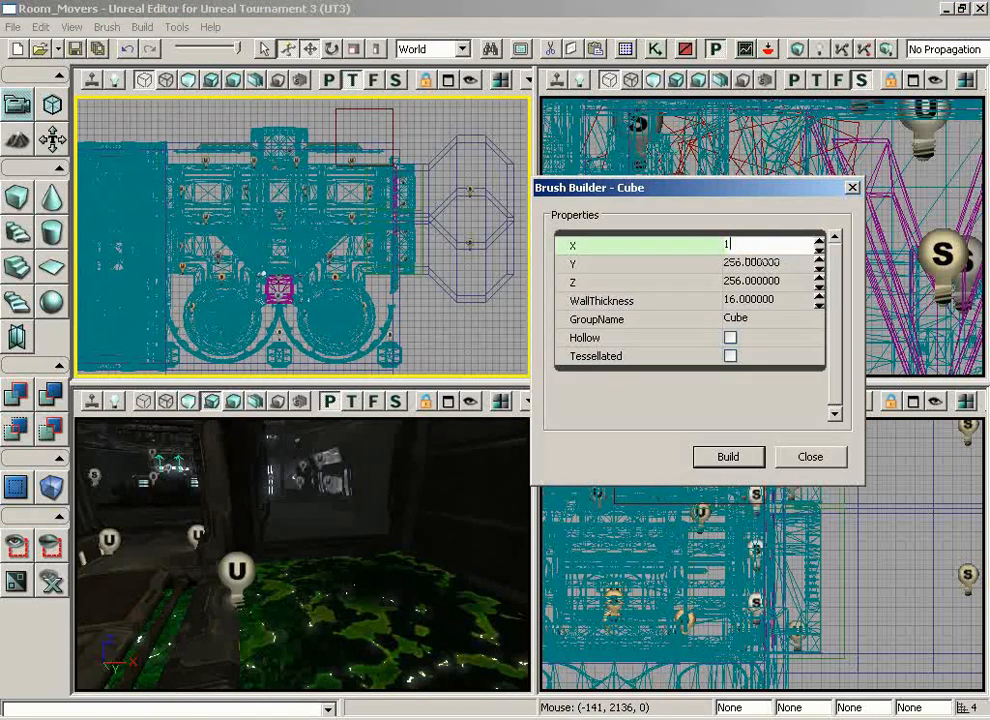
click(775, 264)
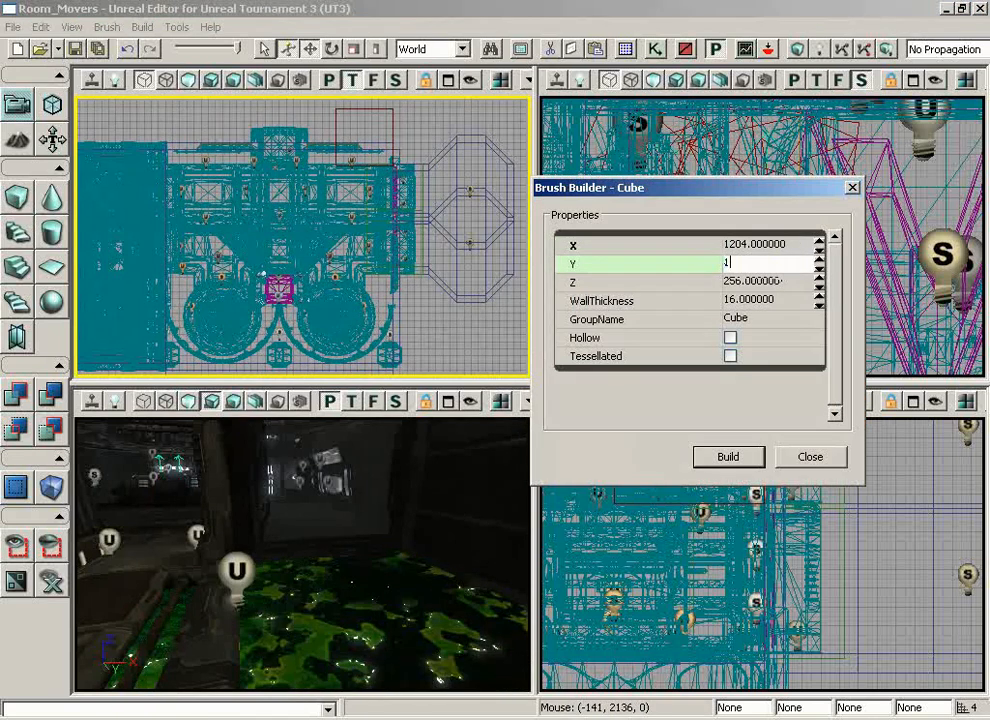
text(1024)
click(765, 282)
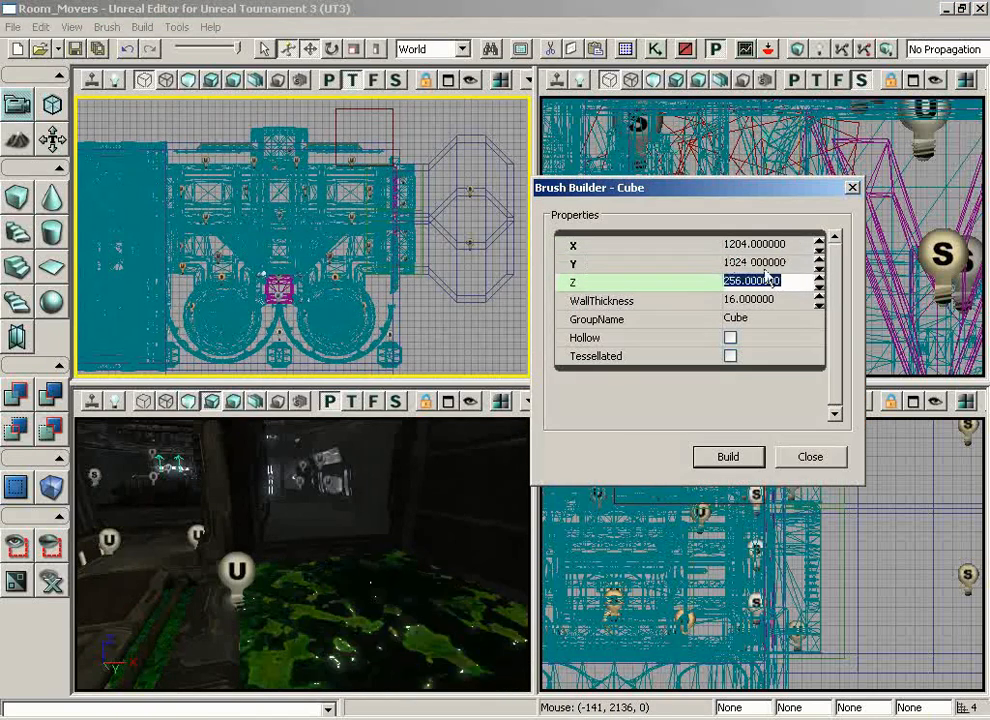
click(748, 245)
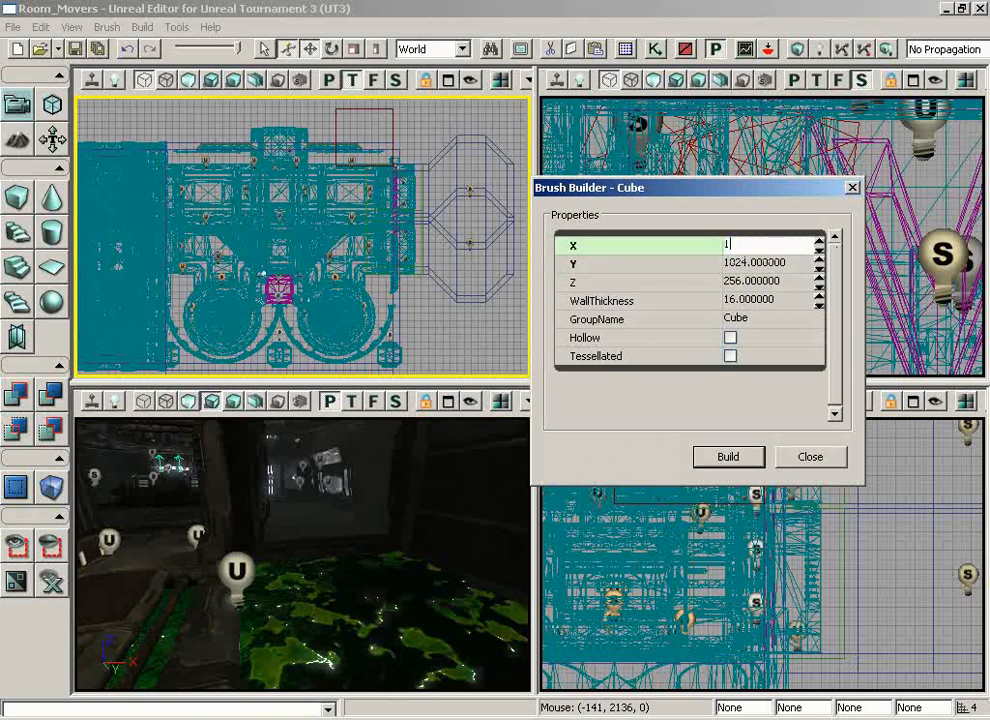
text(1024)
key(Return)
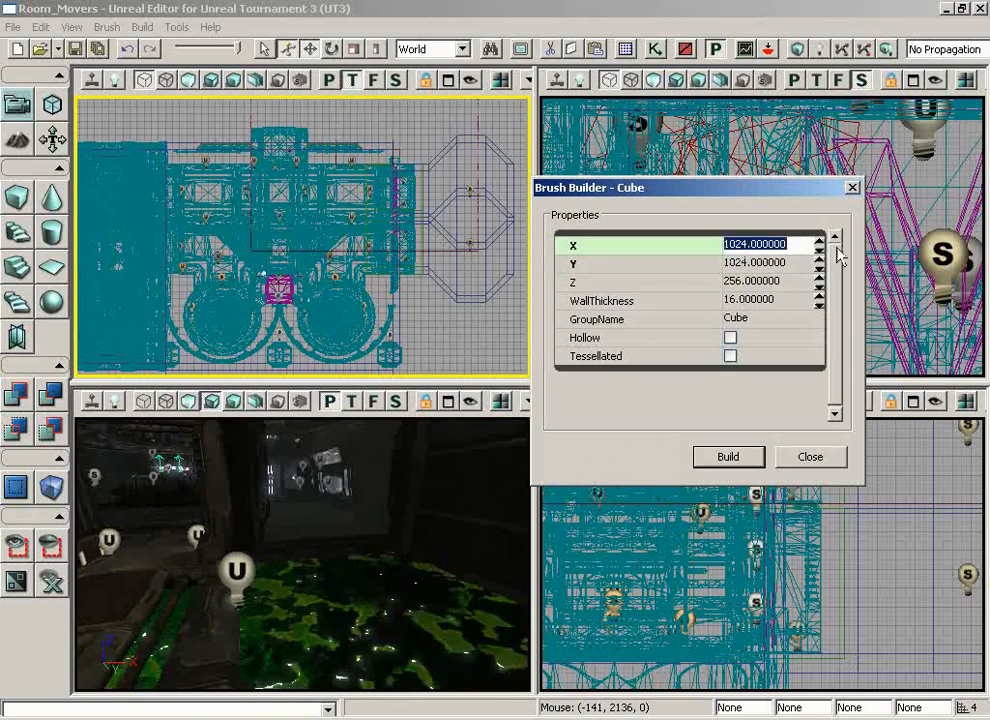
click(744, 285)
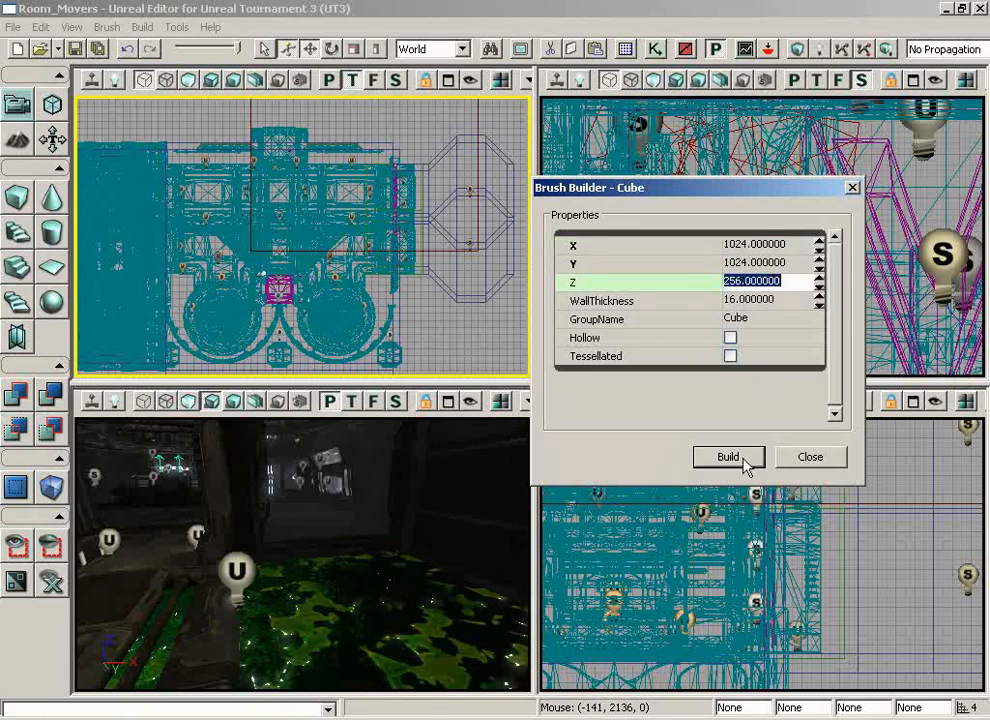
click(851, 466)
Select the cube builder brush in the top view and set the drag grid to 16
scroll(460, 355, up, 3)
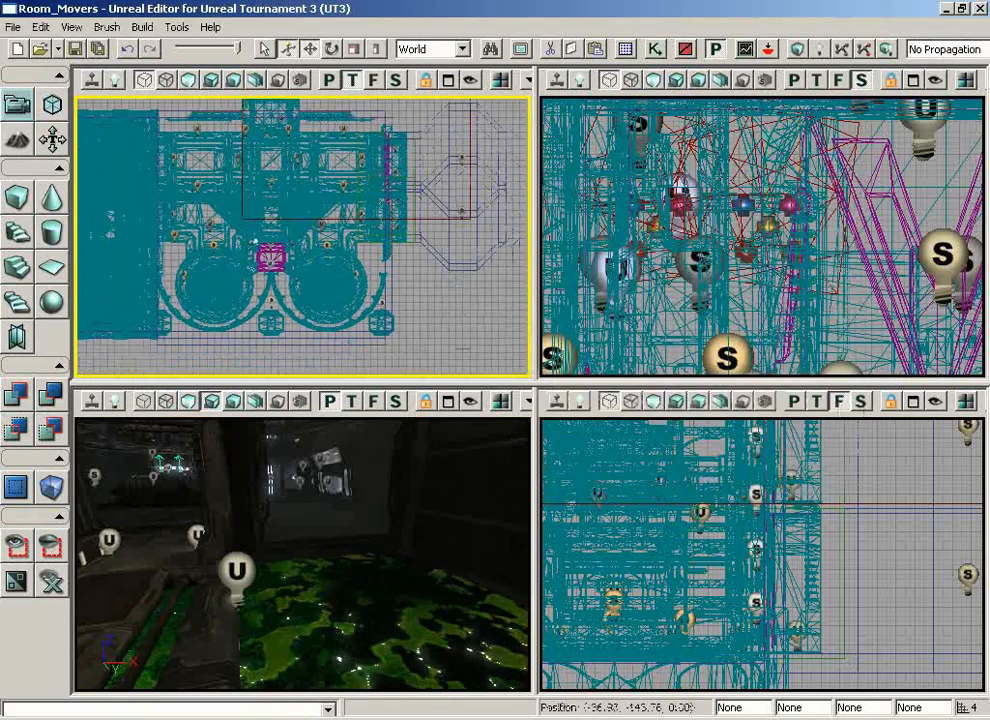
scroll(463, 313, up, 5)
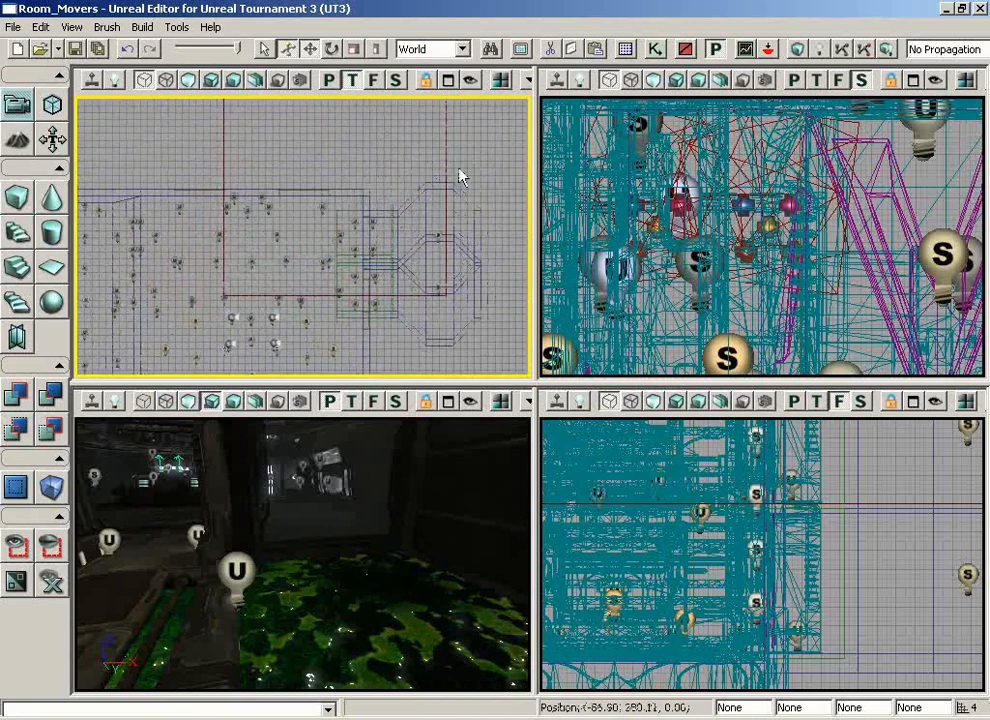
click(437, 303)
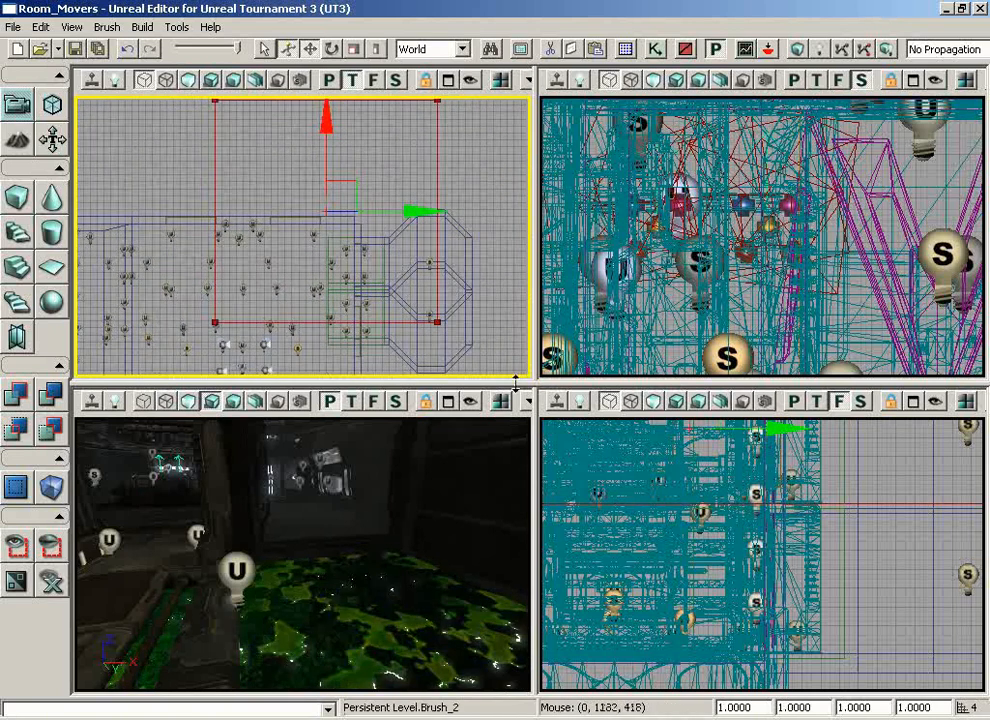
click(72, 27)
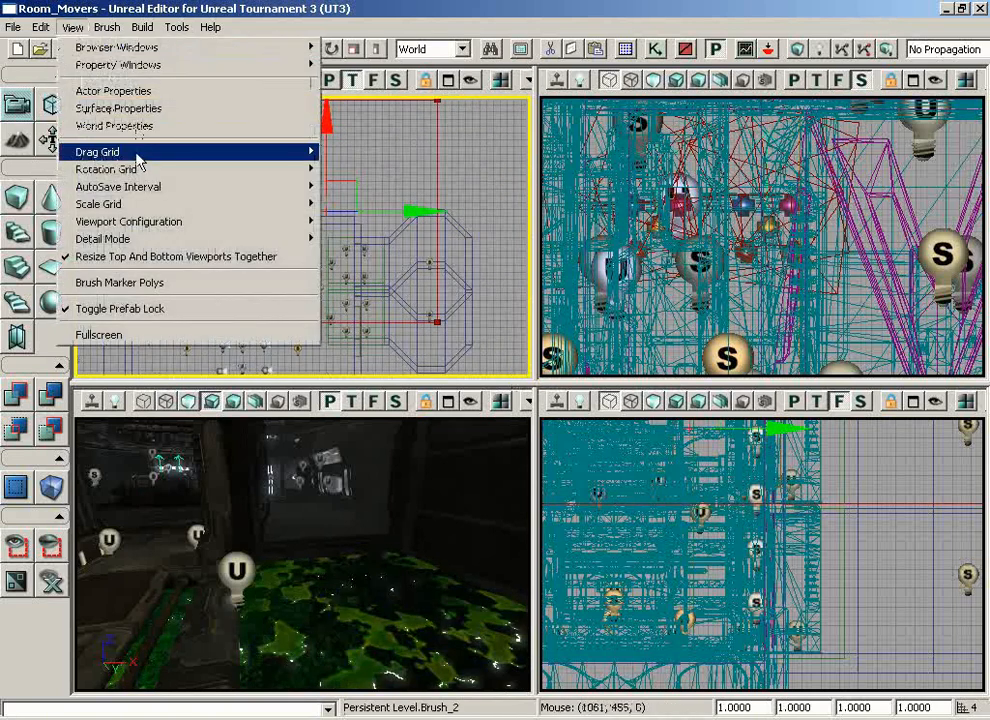
mouse_move(125, 152)
click(341, 242)
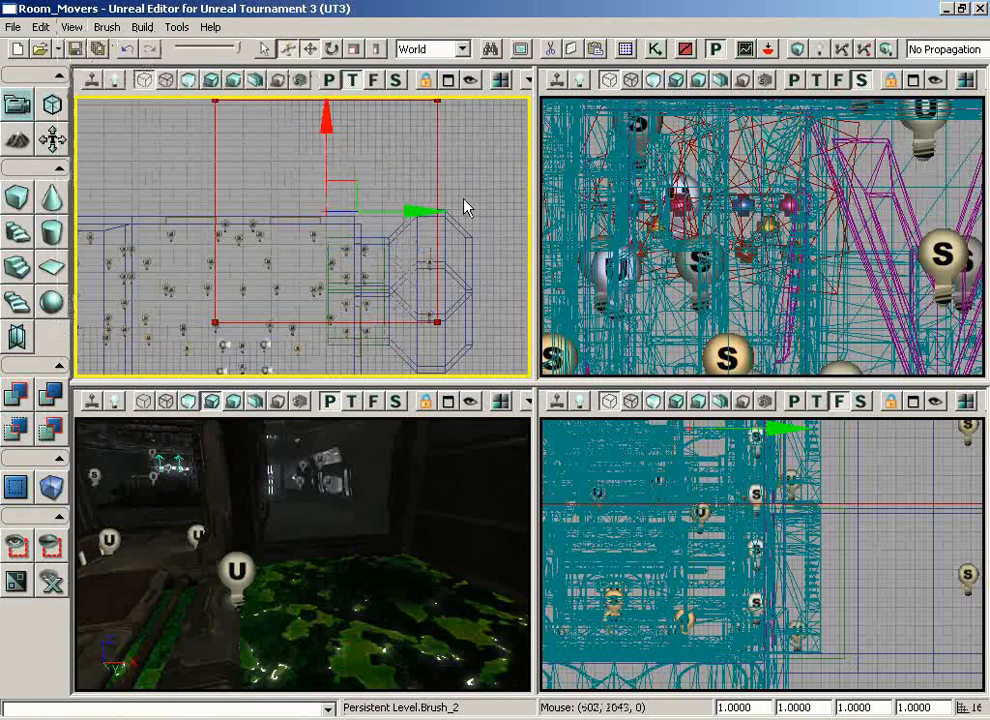
Move the cube brush in the top view until its corner meets the inner corner of the slime room
ctrl+drag(311, 354, 306, 357)
right_drag(460, 177, 532, 195)
scroll(500, 195, up, 14)
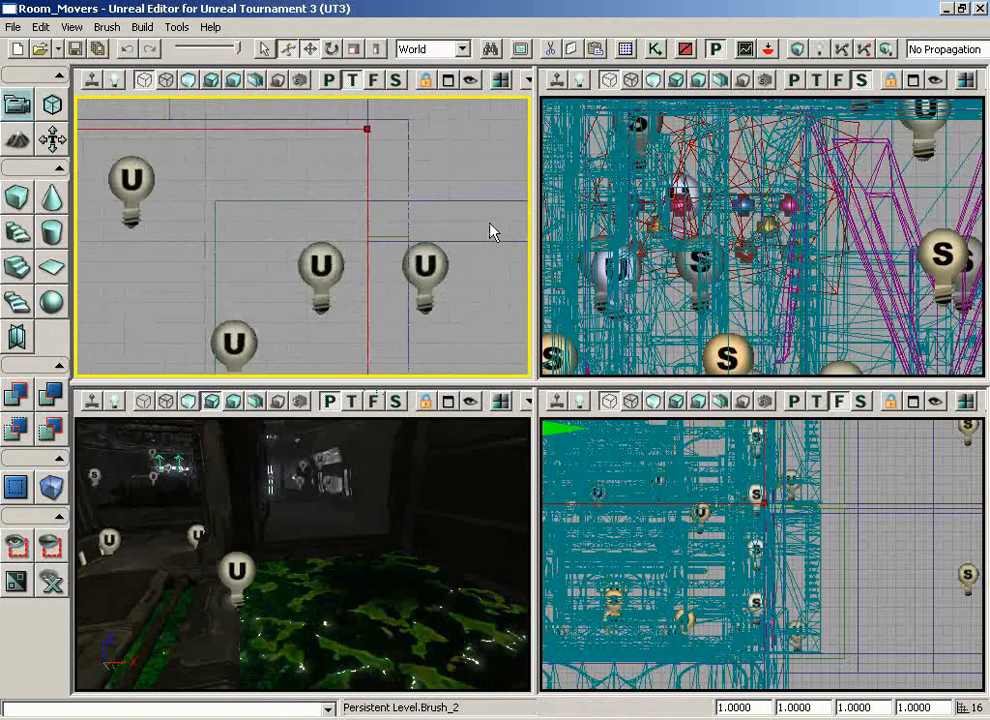
right_drag(493, 228, 486, 152)
scroll(492, 148, up, 2)
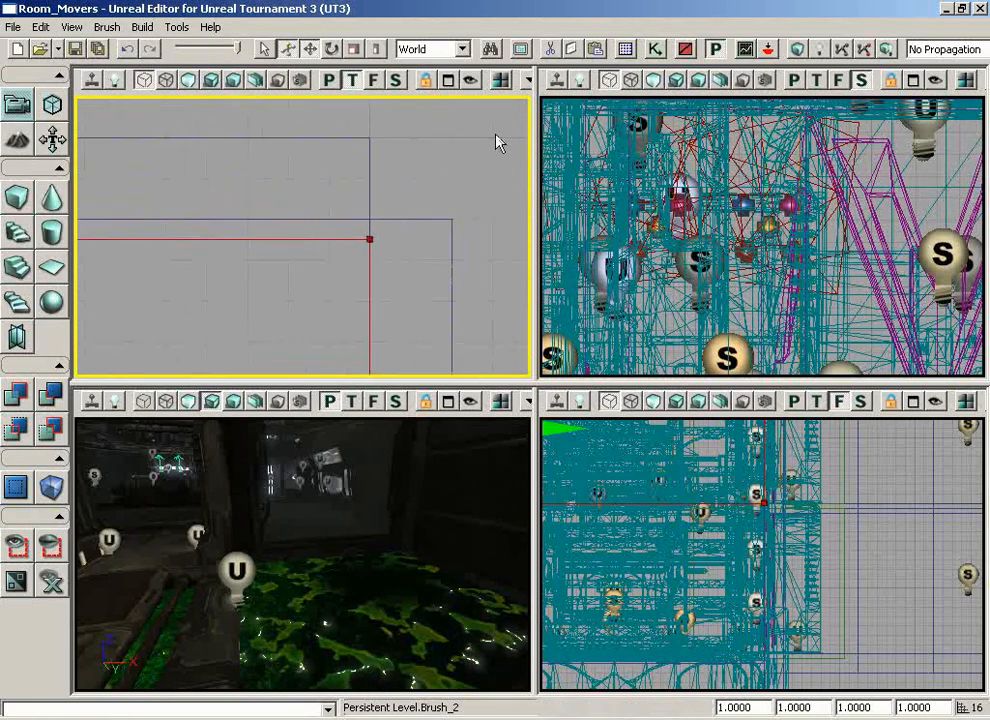
right_click(331, 240)
drag(298, 257, 327, 250)
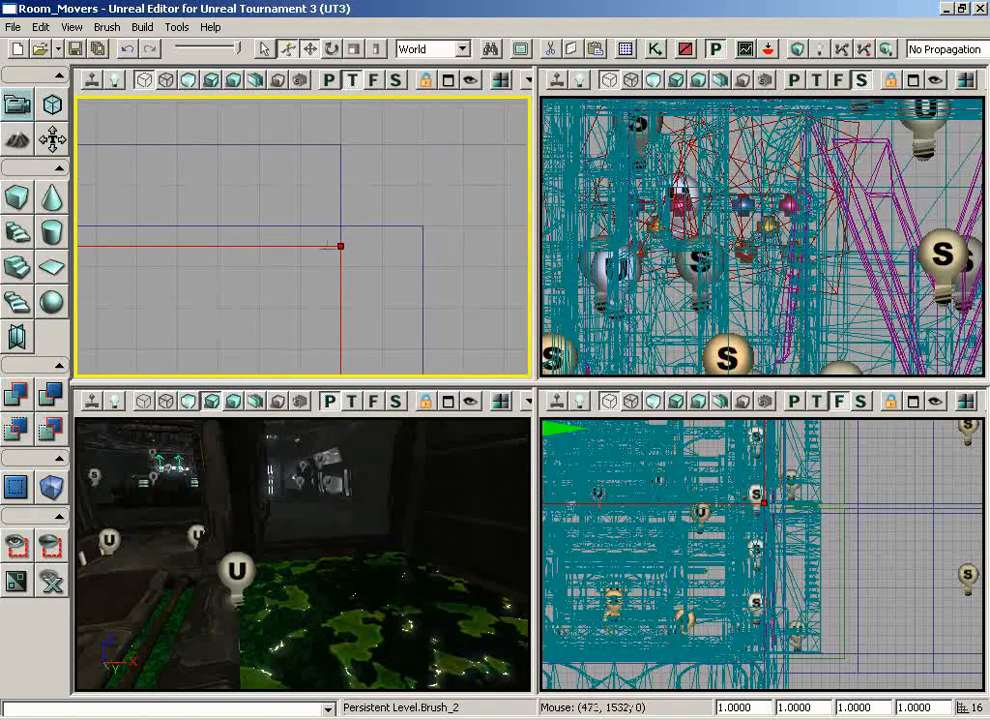
scroll(388, 278, down, 10)
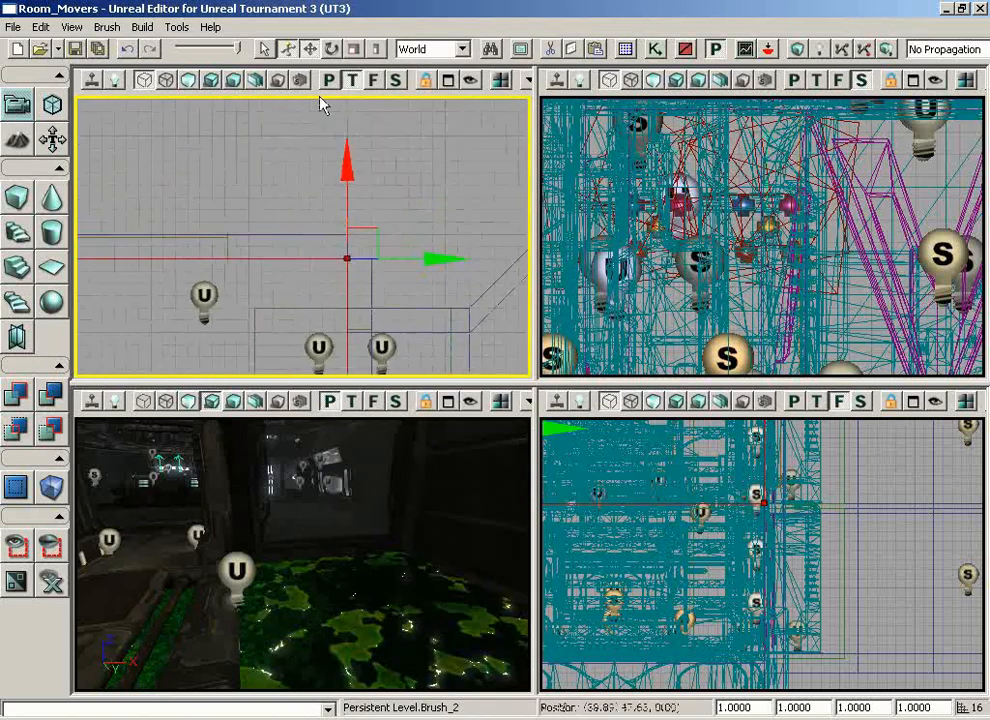
mouse_move(76, 147)
mouse_down()
mouse_move(81, 127)
mouse_move(76, 183)
mouse_move(527, 123)
mouse_up()
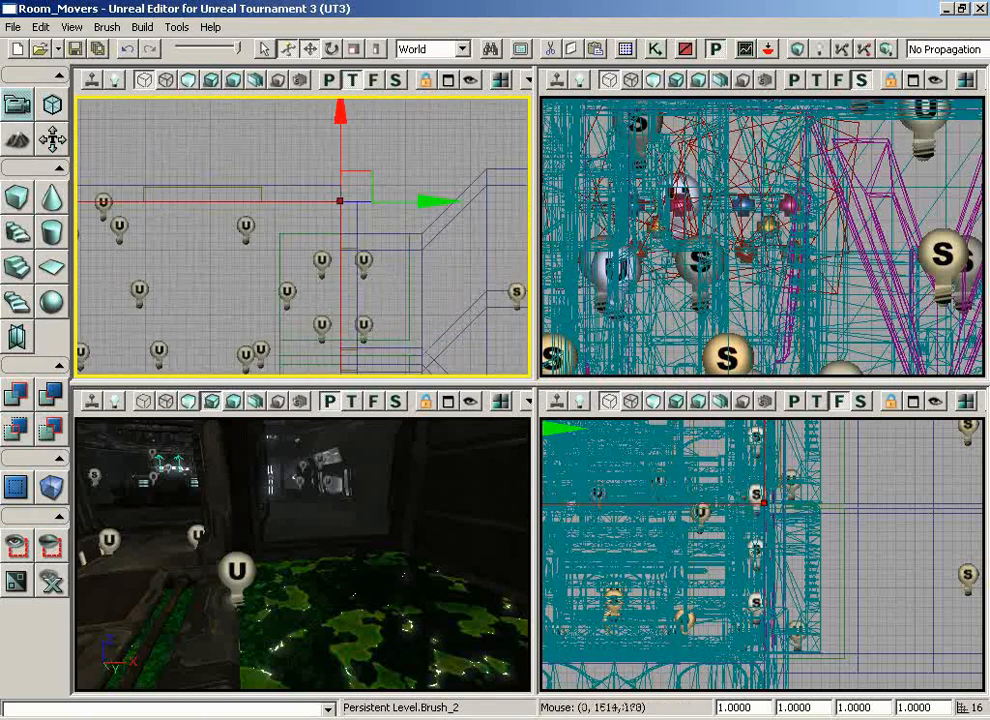
Lower the cube brush in the front view into the slime pool basin beneath the room's floor
drag(968, 612, 968, 597)
scroll(955, 594, down, 5)
drag(921, 650, 721, 554)
key(w)
scroll(848, 556, down, 6)
scroll(848, 556, down, 2)
scroll(740, 560, up, 2)
drag(855, 441, 840, 549)
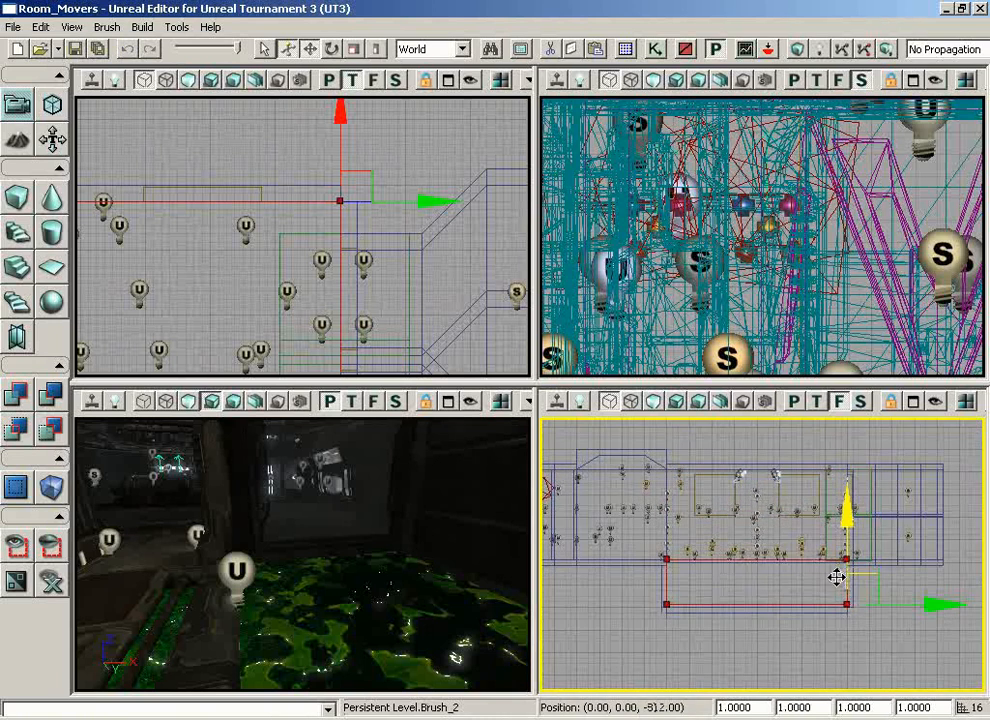
scroll(751, 581, up, 5)
mouse_move(751, 581)
mouse_down()
mouse_move(612, 678)
mouse_move(601, 559)
mouse_up()
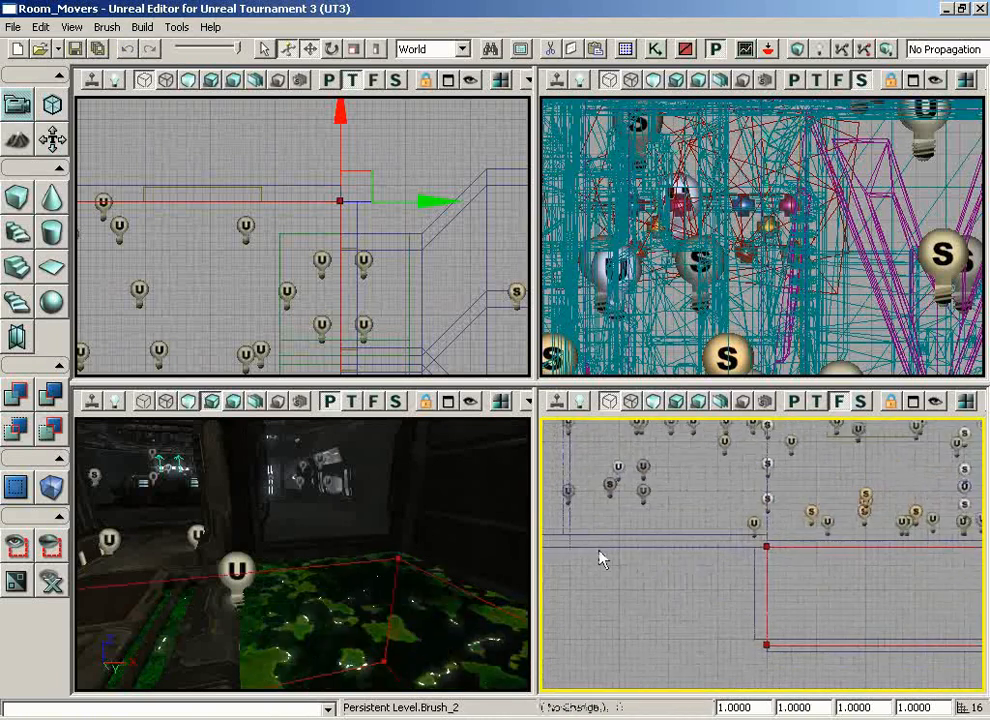
Raise the cube brush slightly so its top lines up with the upper edge of the pool brush, and check its fit
scroll(754, 584, up, 9)
mouse_move(928, 628)
mouse_down()
mouse_move(904, 610)
mouse_move(899, 619)
mouse_up()
click(790, 498)
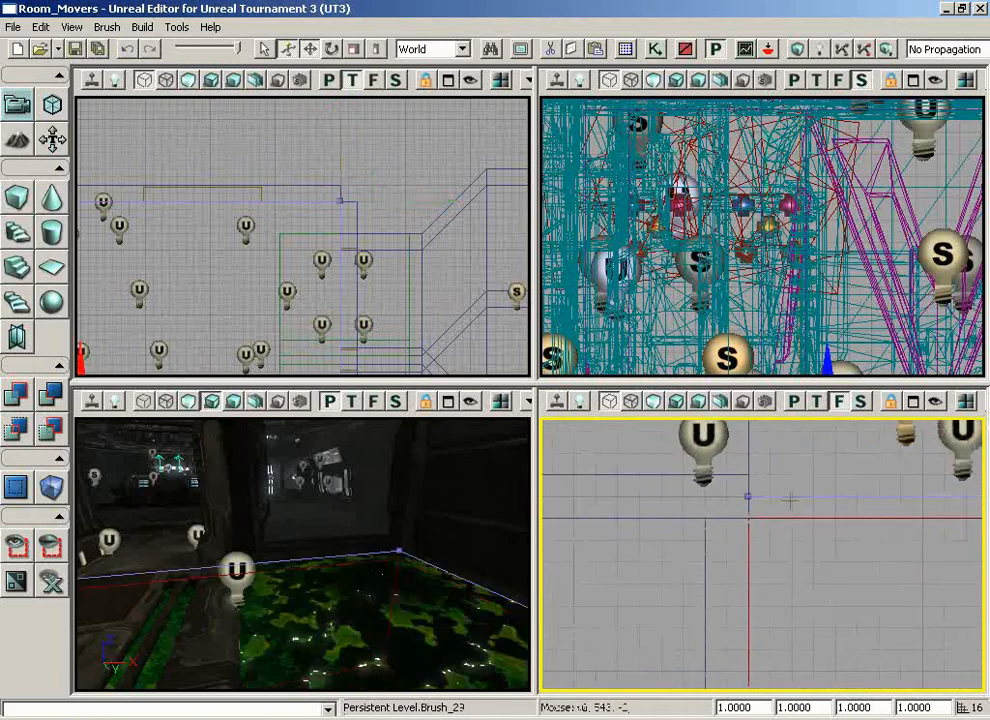
click(751, 548)
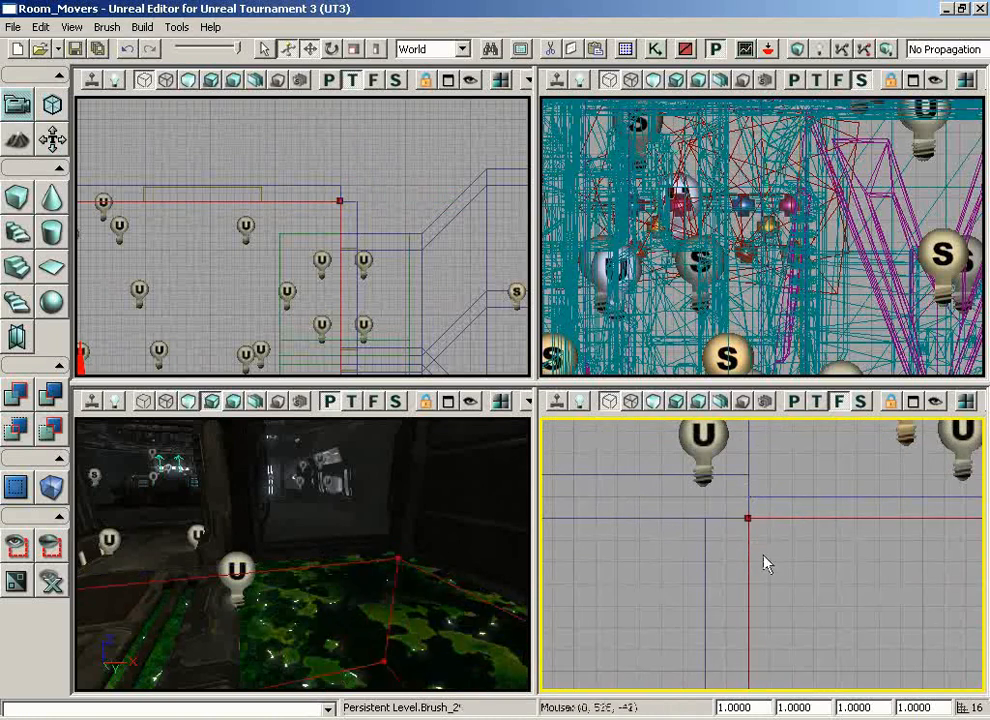
scroll(767, 561, down, 8)
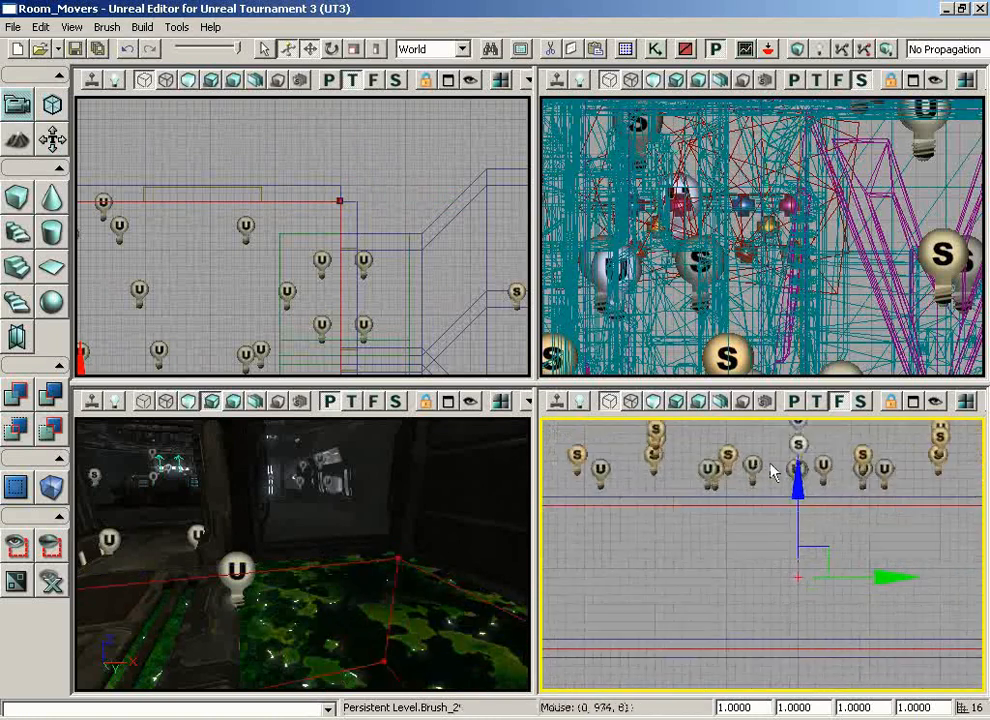
scroll(714, 592, up, 8)
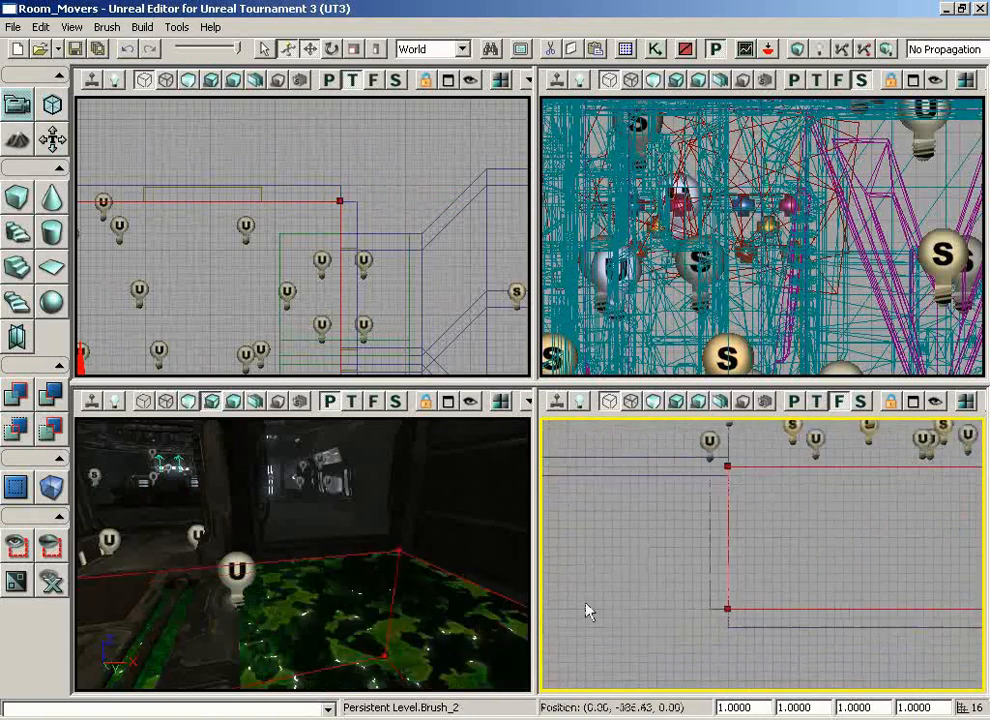
mouse_move(579, 649)
mouse_down()
mouse_move(573, 557)
mouse_move(984, 568)
mouse_move(963, 650)
mouse_move(963, 547)
mouse_up()
scroll(336, 270, down, 6)
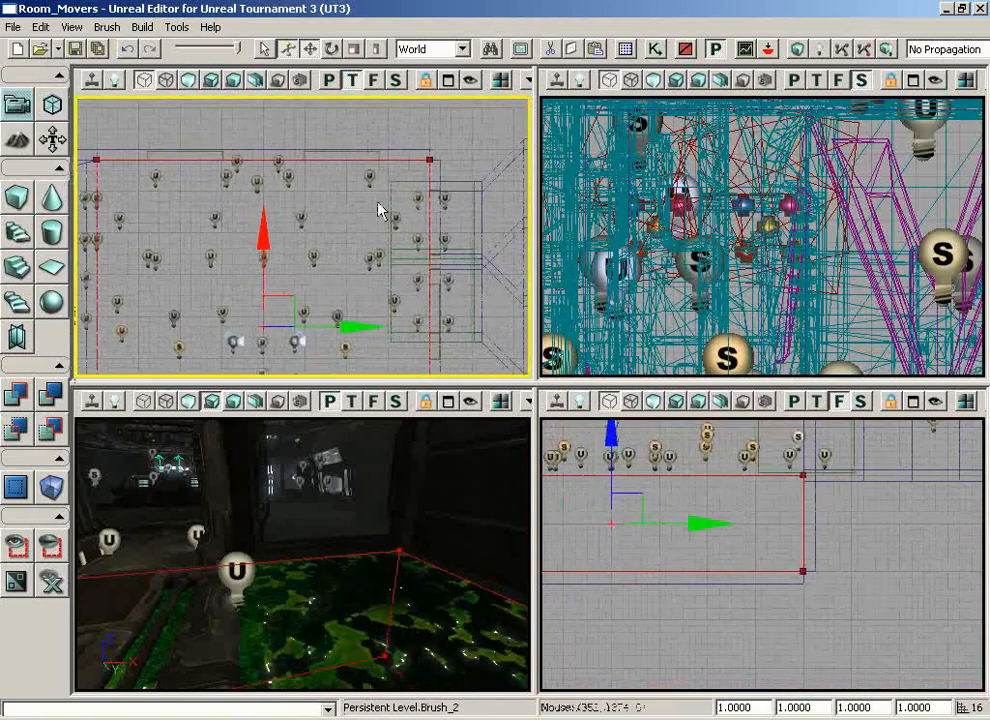
Add a UTSlimeVolume from the cube brush filling the slime pool
drag(418, 458, 355, 428)
click(52, 490)
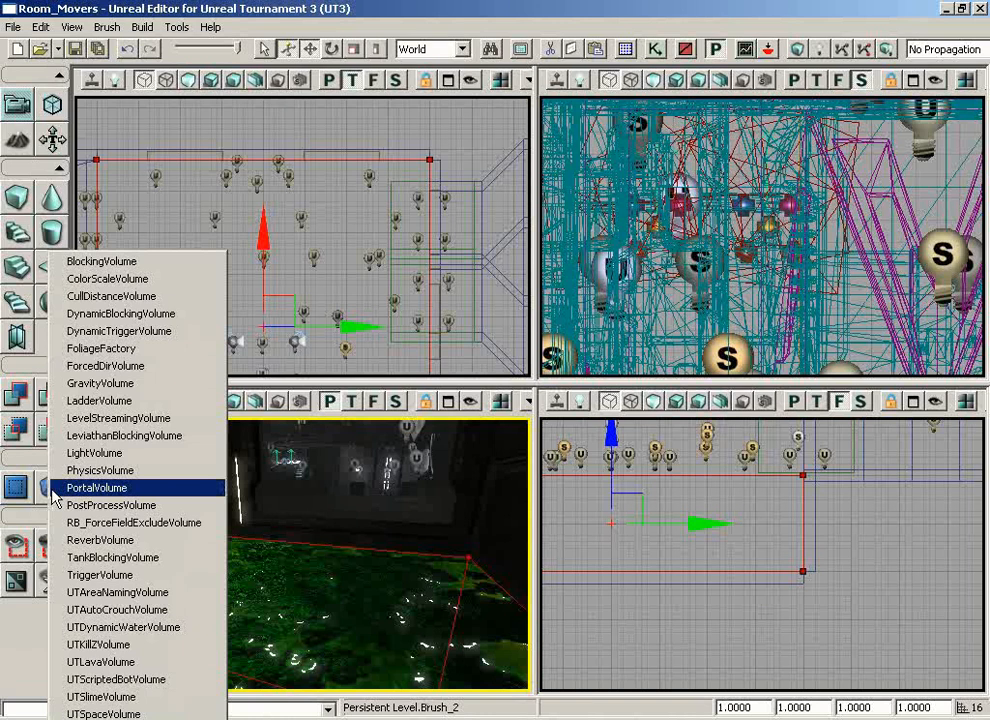
click(100, 697)
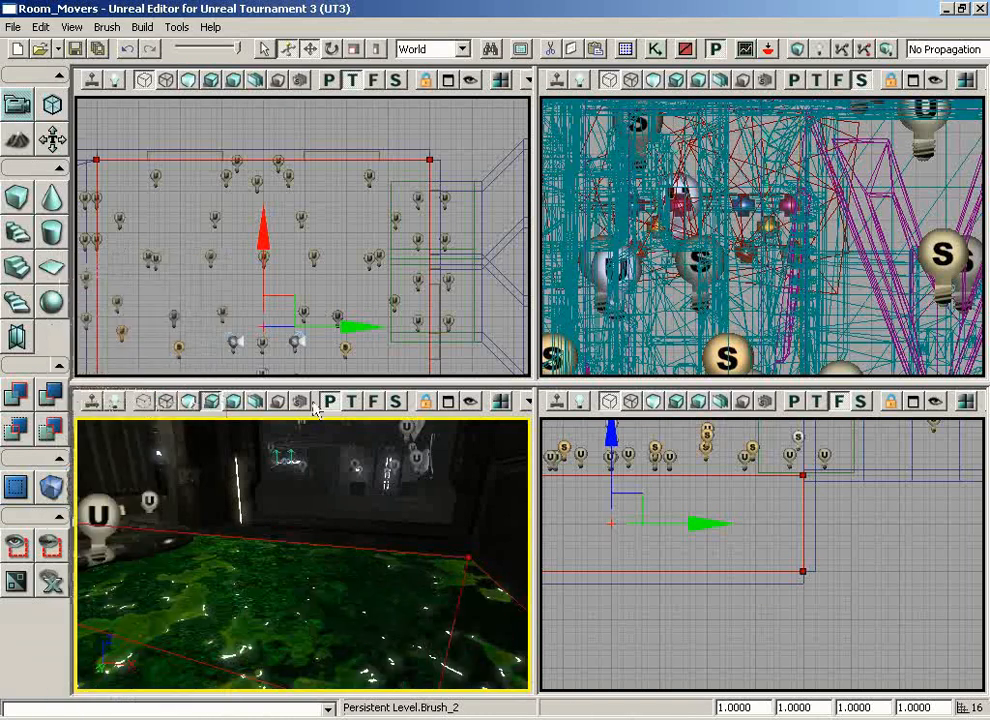
Move the builder brush out of the pool area and select the slime volume left in its place
click(428, 141)
click(430, 198)
ctrl+drag(380, 275, 224, 104)
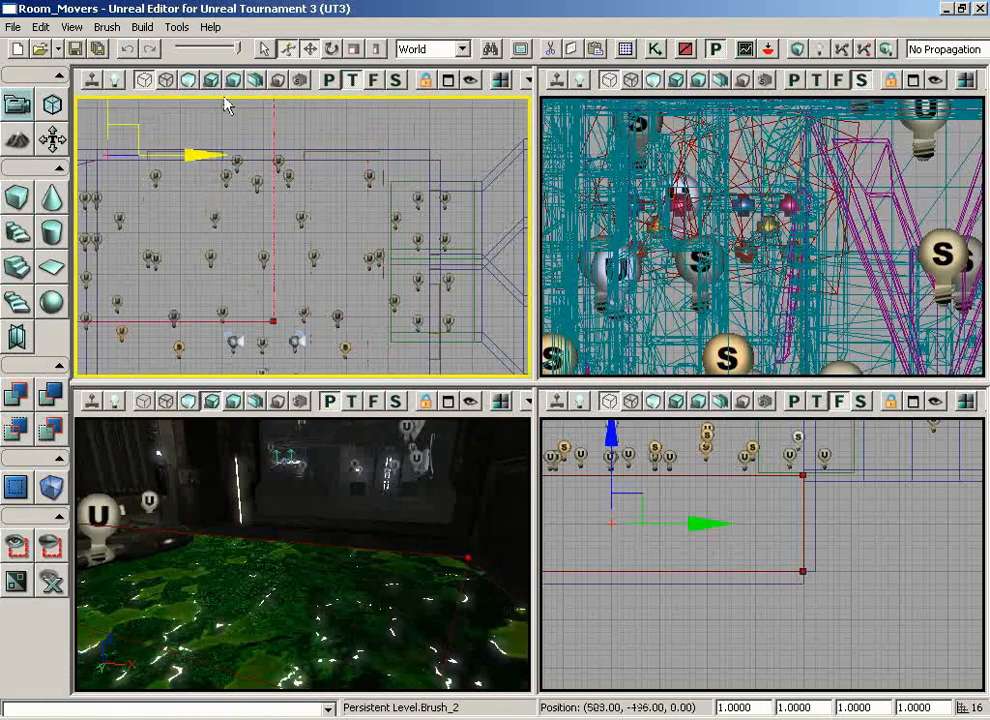
ctrl+drag(78, 107, 76, 104)
click(812, 563)
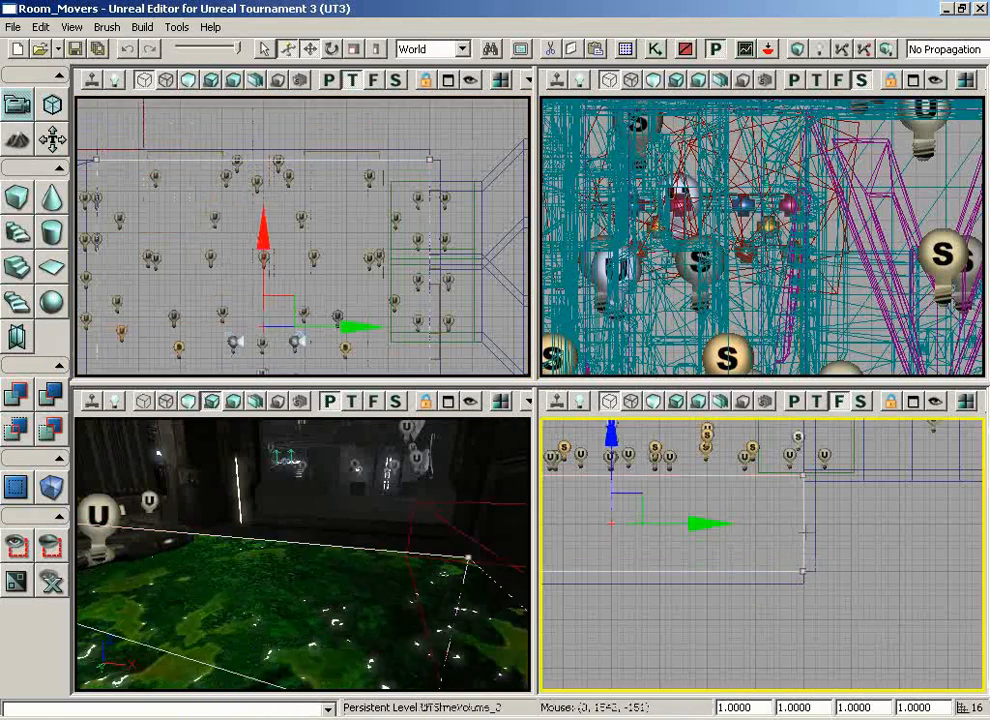
Start an in-editor play test from the floor mesh beside the slime pool
drag(269, 526, 215, 500)
mouse_move(267, 525)
middle_down()
mouse_move(256, 532)
mouse_move(253, 480)
mouse_move(292, 445)
mouse_move(263, 534)
middle_up()
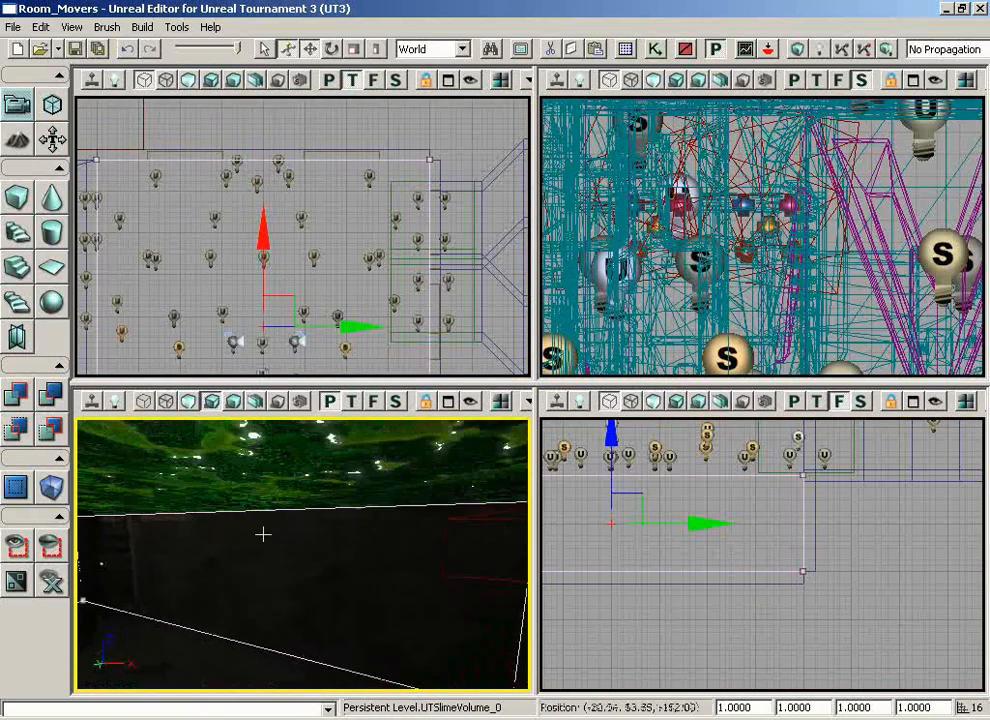
drag(263, 534, 75, 455)
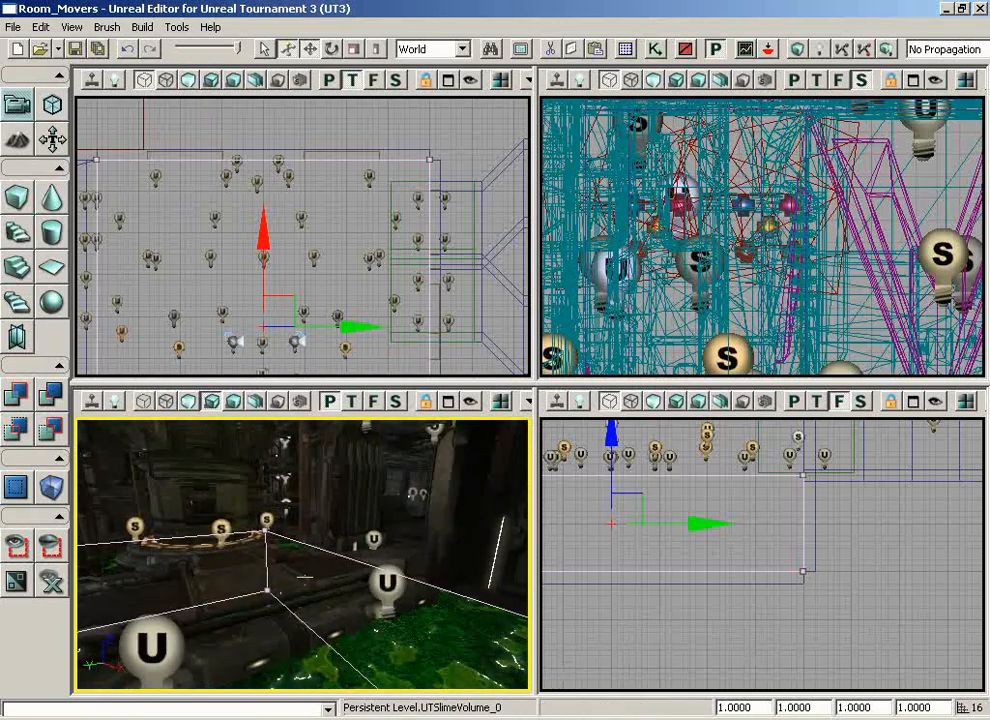
drag(300, 577, 318, 567)
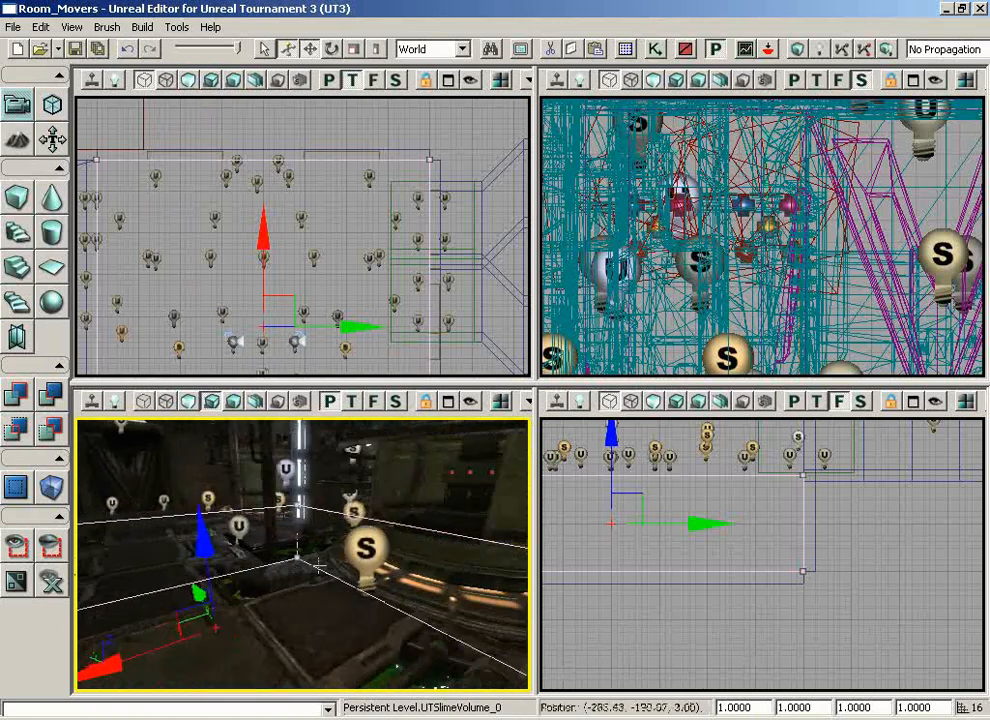
drag(247, 656, 268, 655)
right_click(270, 655)
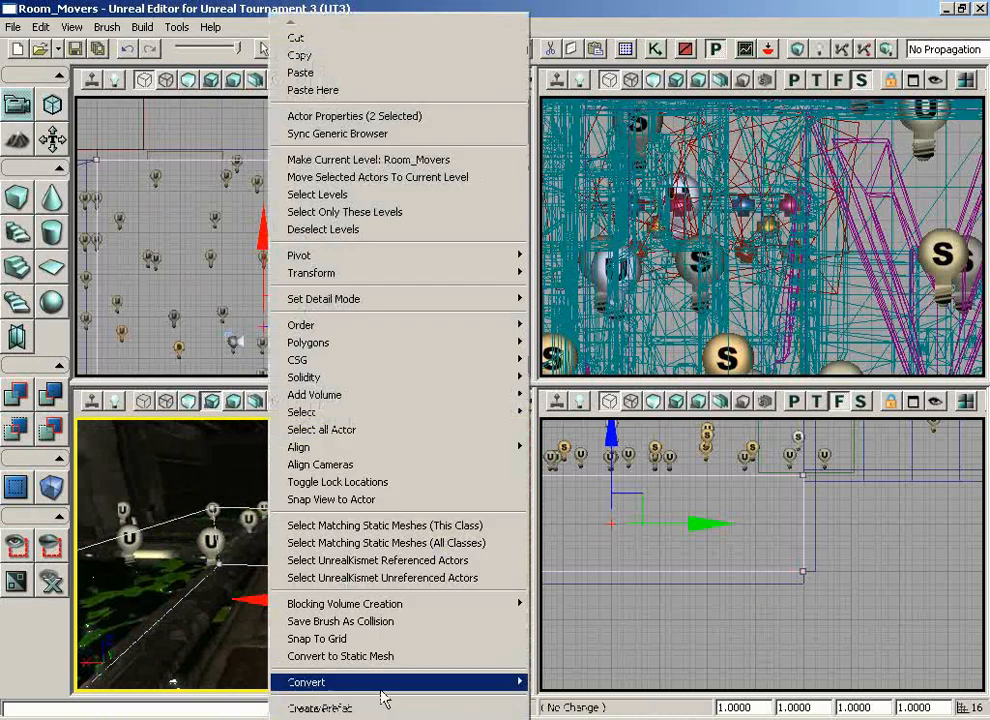
click(251, 643)
right_click(304, 612)
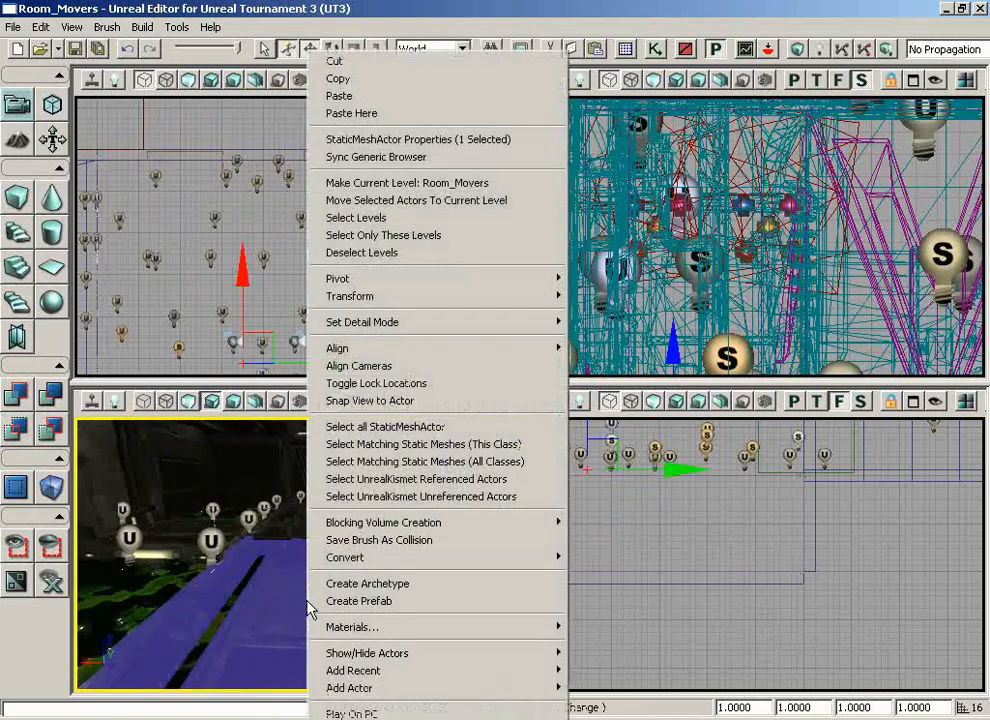
click(409, 710)
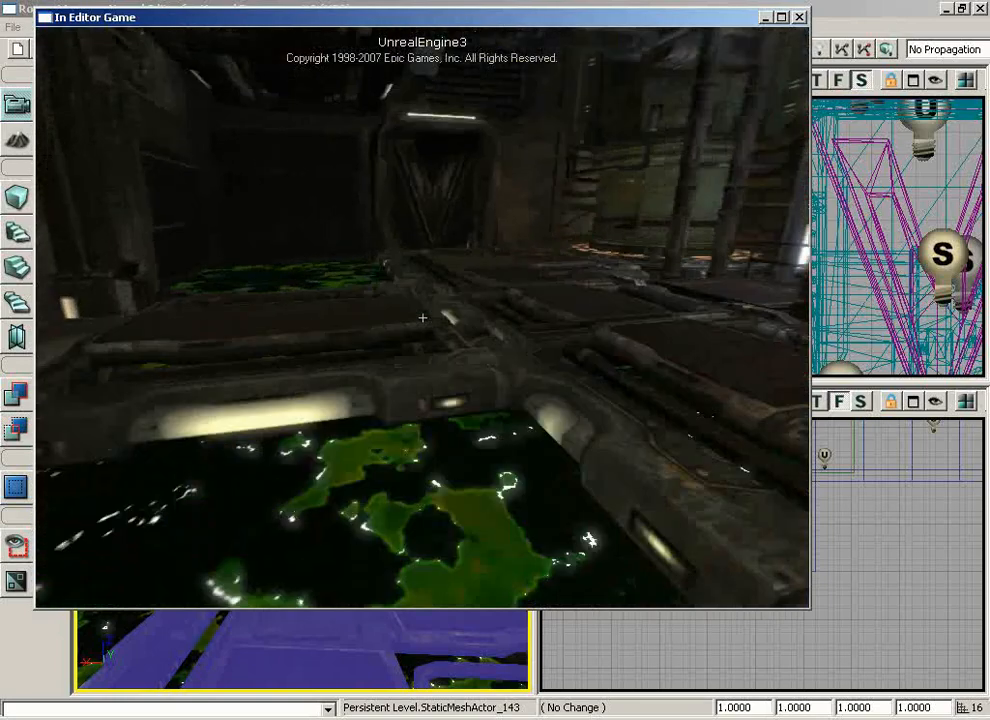
Jump into the slime pool and swim below its surface to test the slime volume
key(w)
key(space)
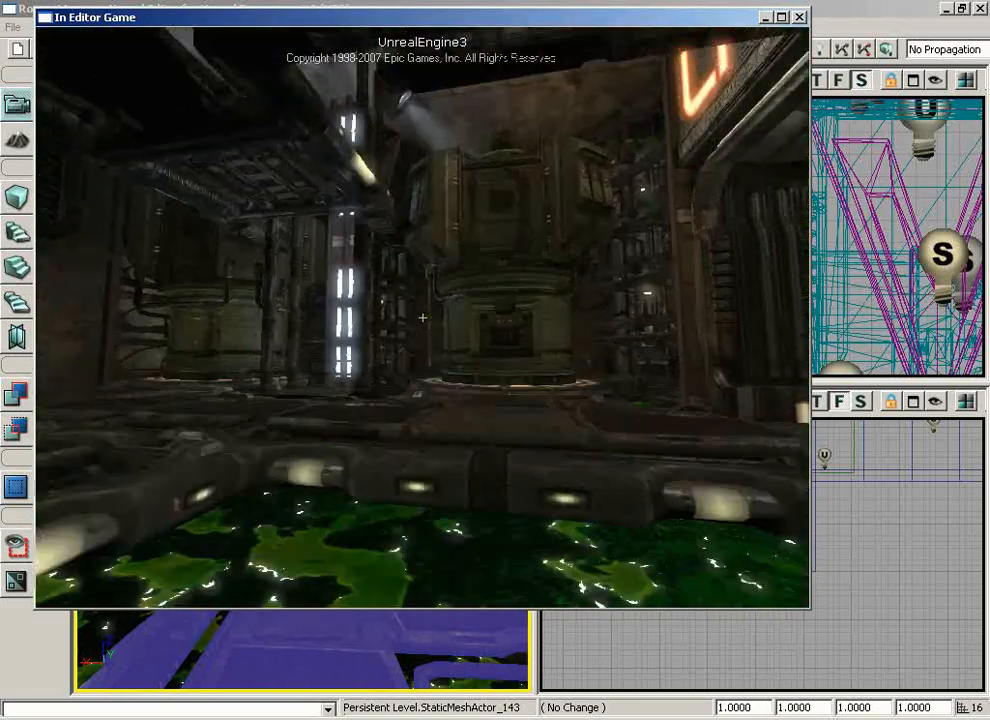
key(space)
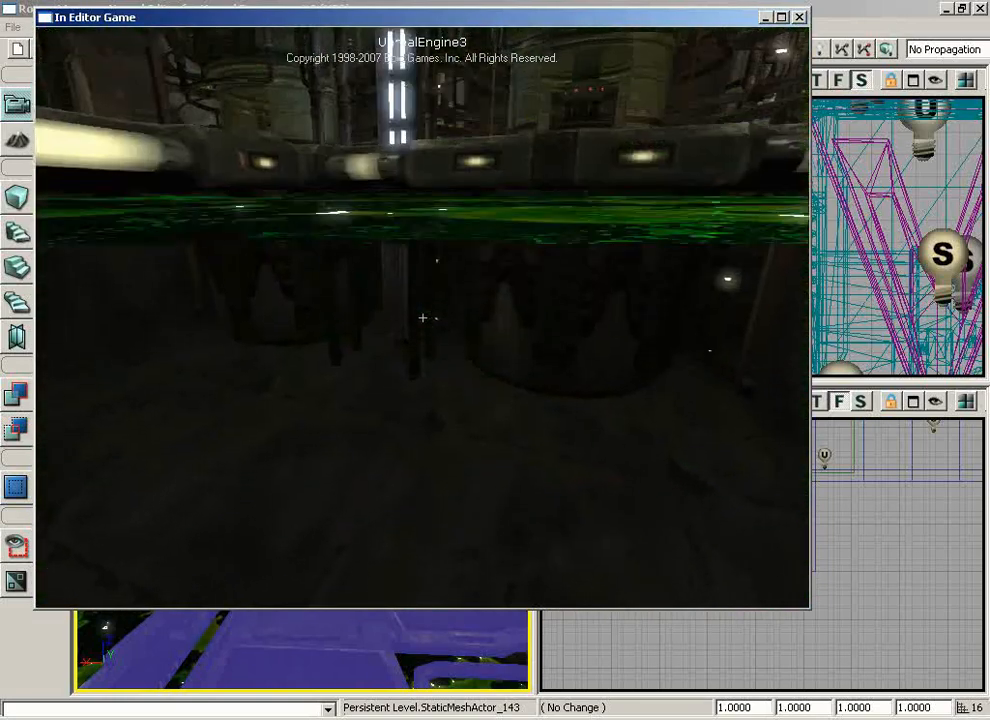
key(w)
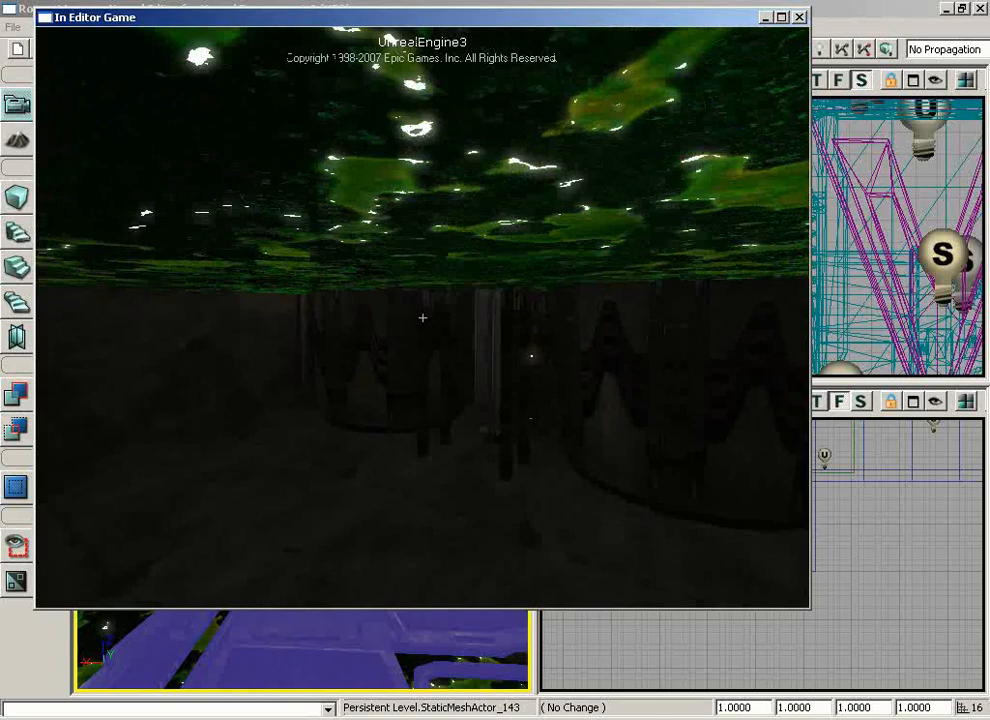
key(w)
key(space)
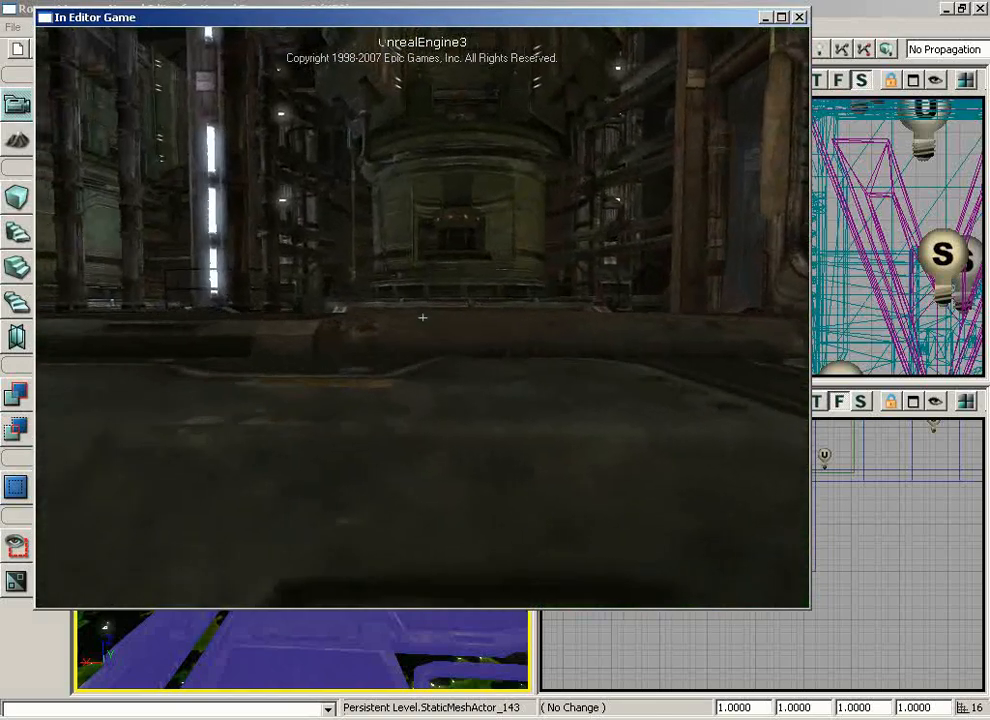
Swim along the slime surface and jump back out of the pool onto the floor
key(w)
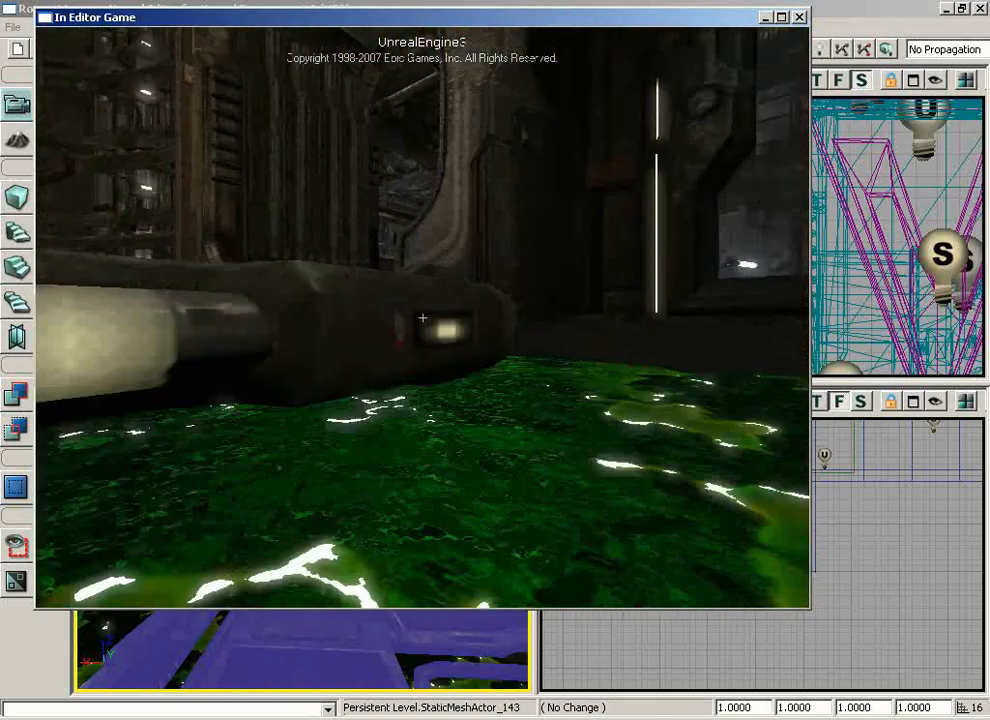
key(w)
key(space)
key(w)
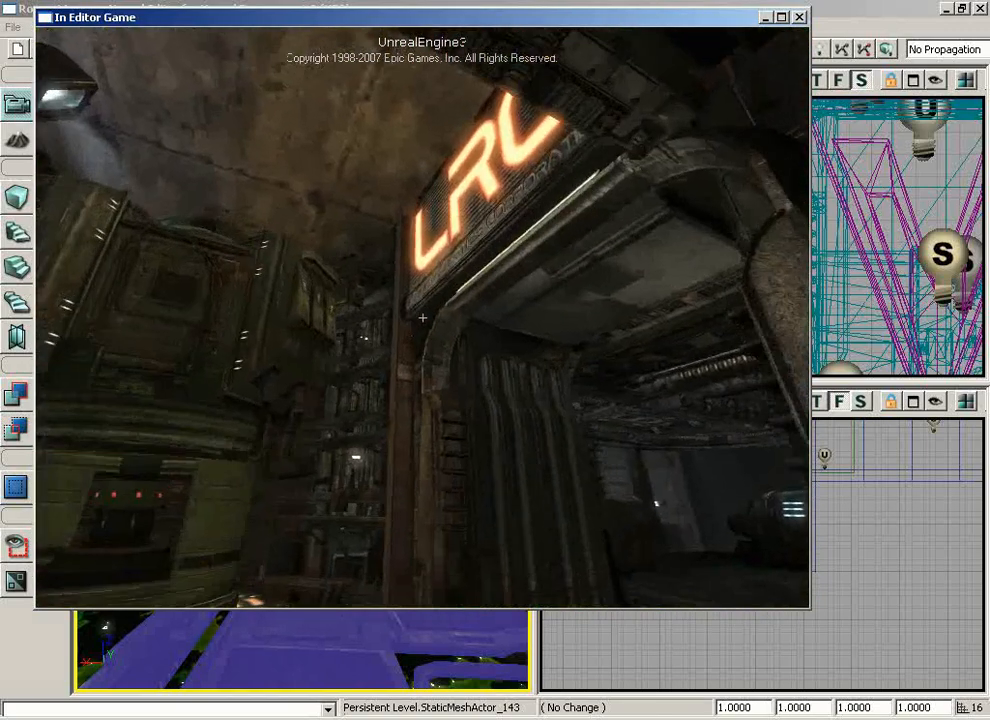
key(a)
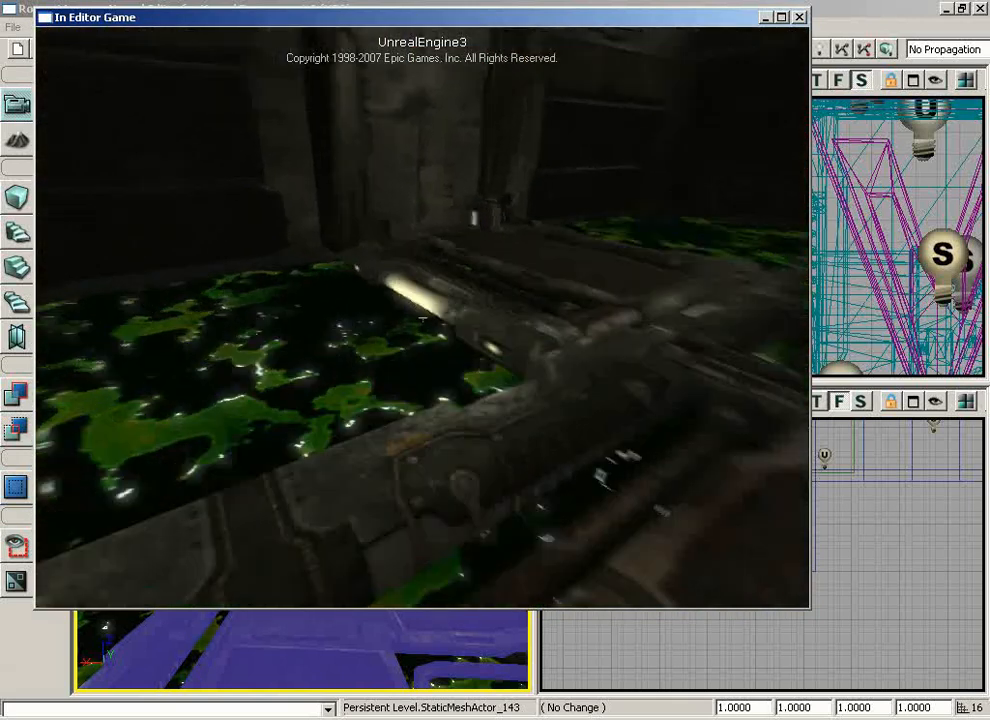
Walk along the floor walkway to inspect the slime surface from above, and end the play test
key(w)
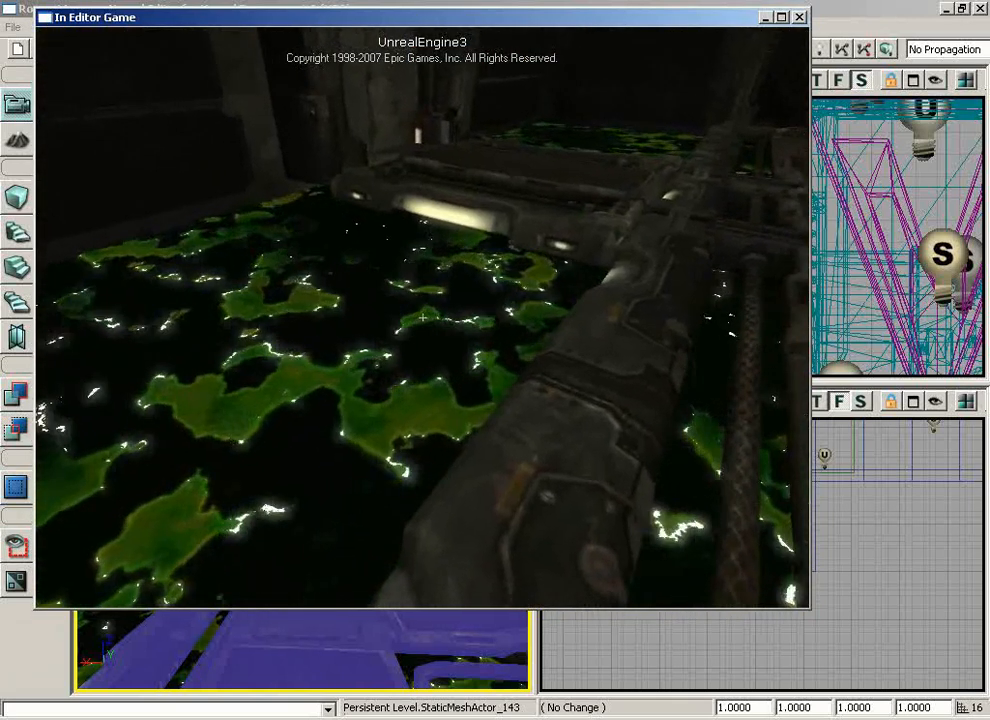
key(w)
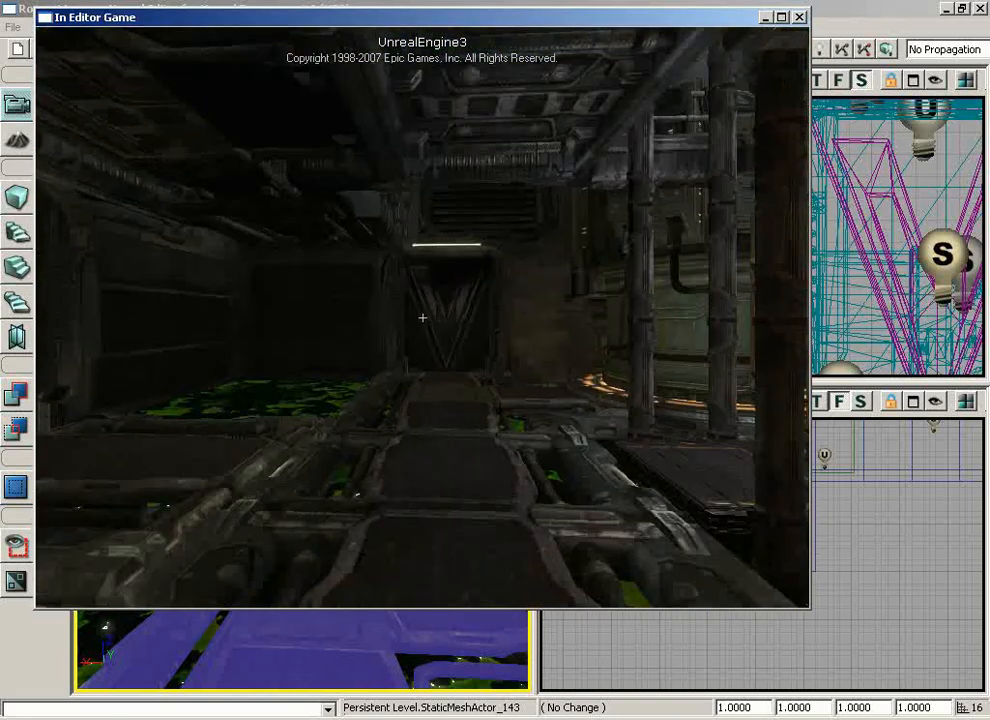
key(w)
key(a)
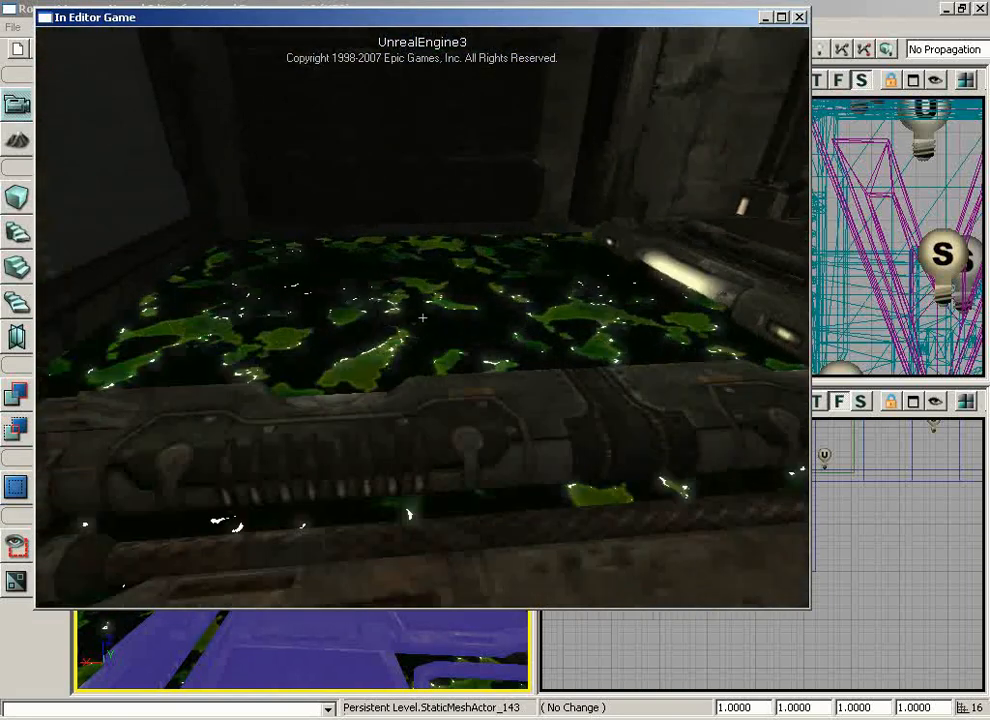
key(w)
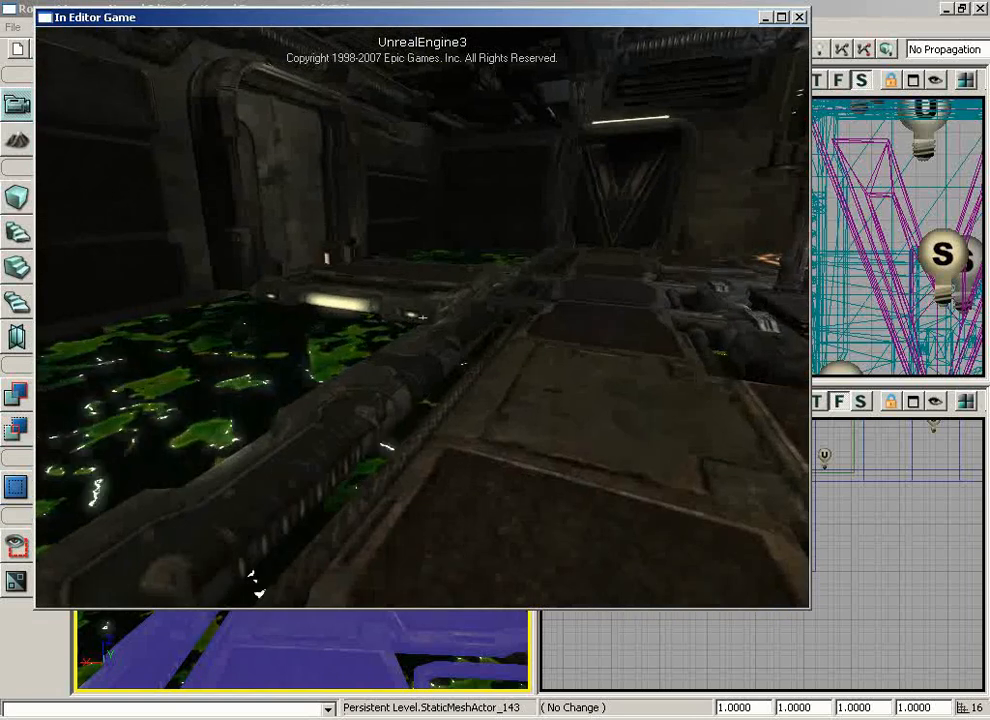
key(Escape)
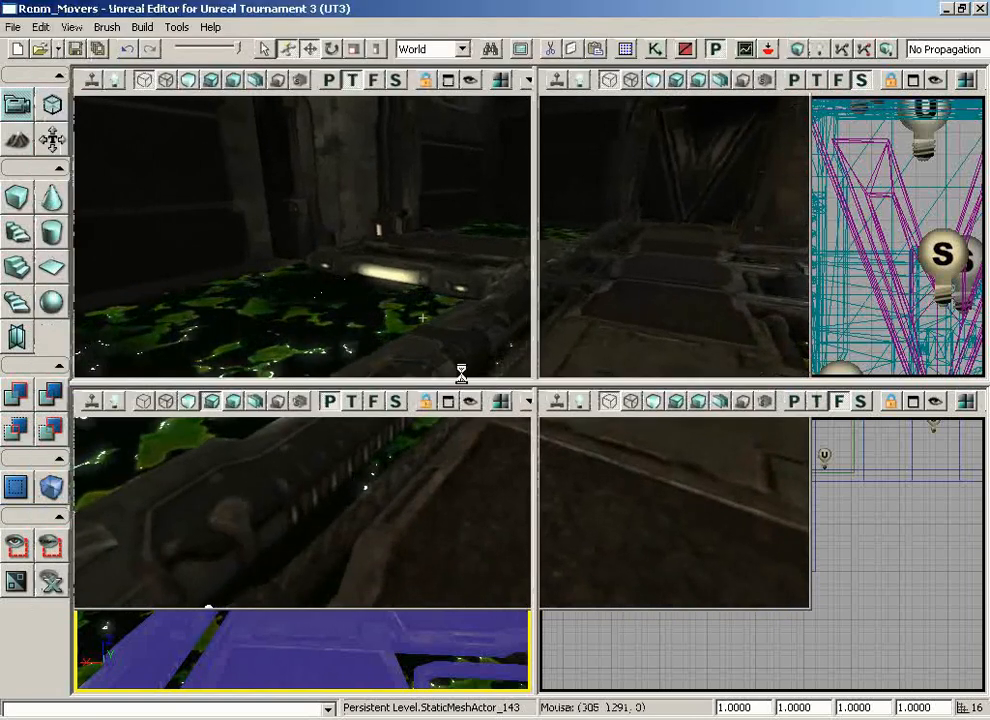
Choose HeightFog under the Info category as the actor class for placement
right_drag(301, 603, 193, 620)
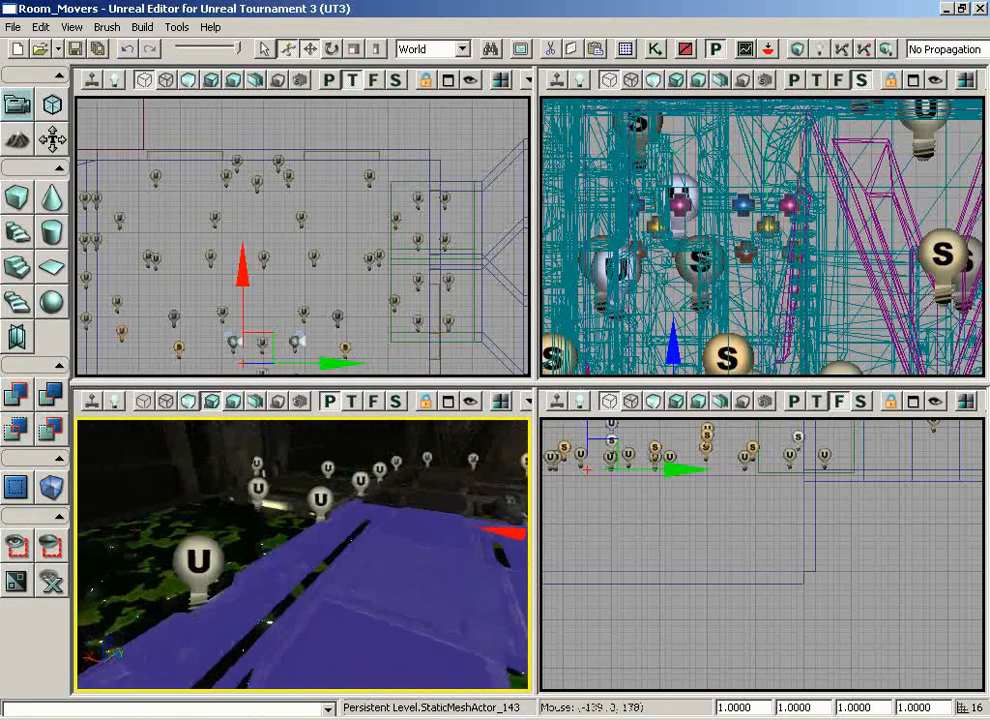
click(520, 48)
click(188, 105)
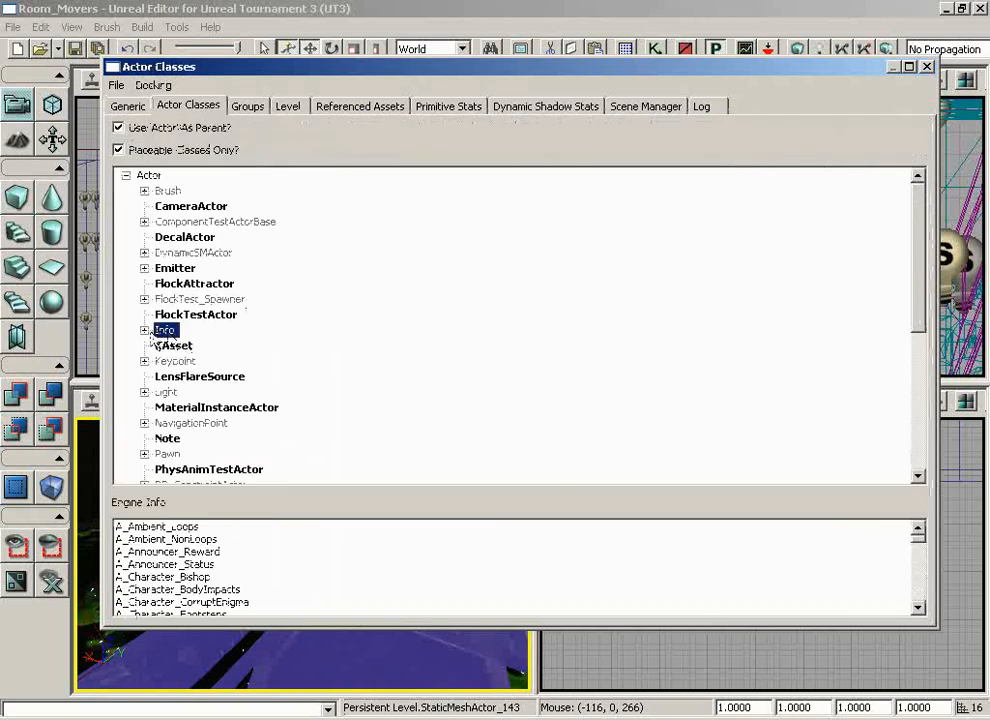
double_click(160, 331)
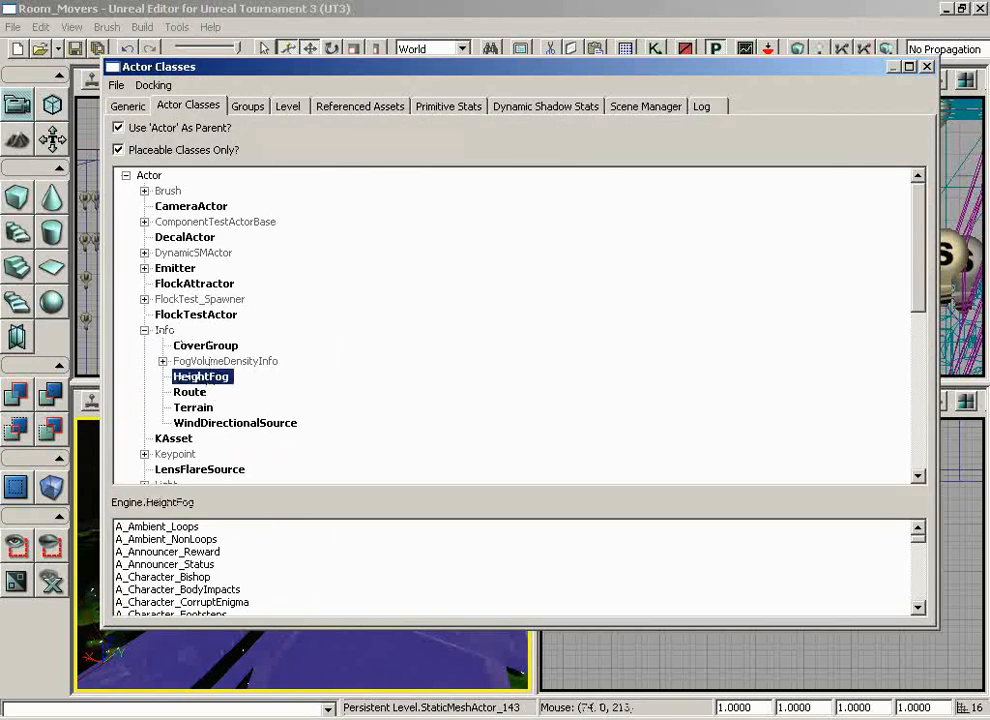
click(928, 68)
Add a HeightFog actor on the pool wall below the slime surface
right_drag(300, 540, 214, 559)
drag(214, 559, 76, 479)
right_click(367, 540)
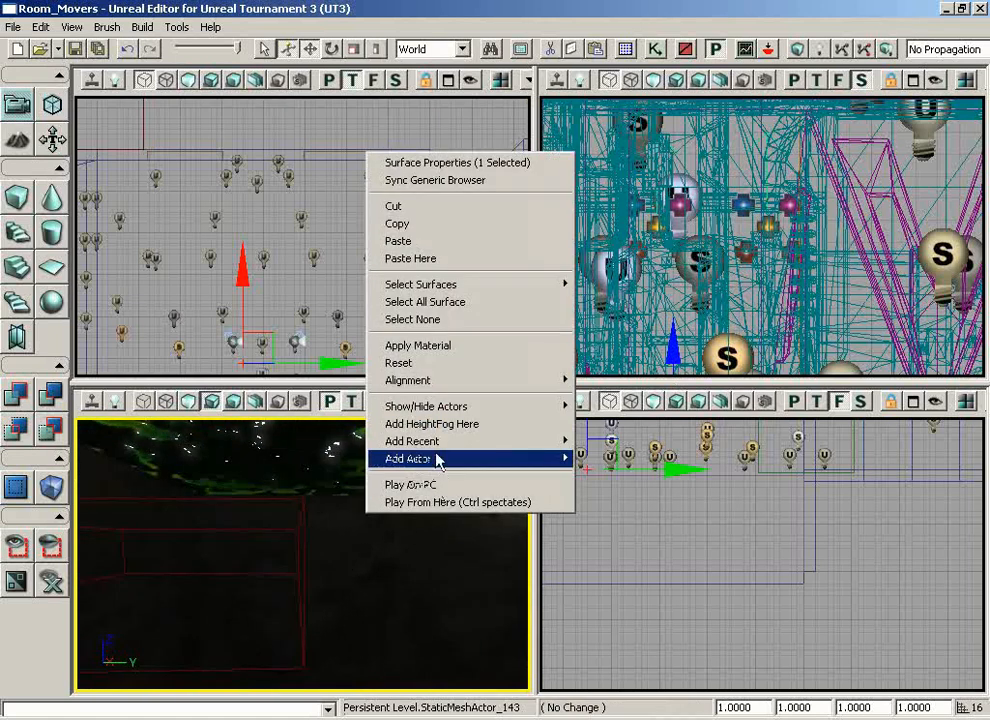
mouse_move(438, 465)
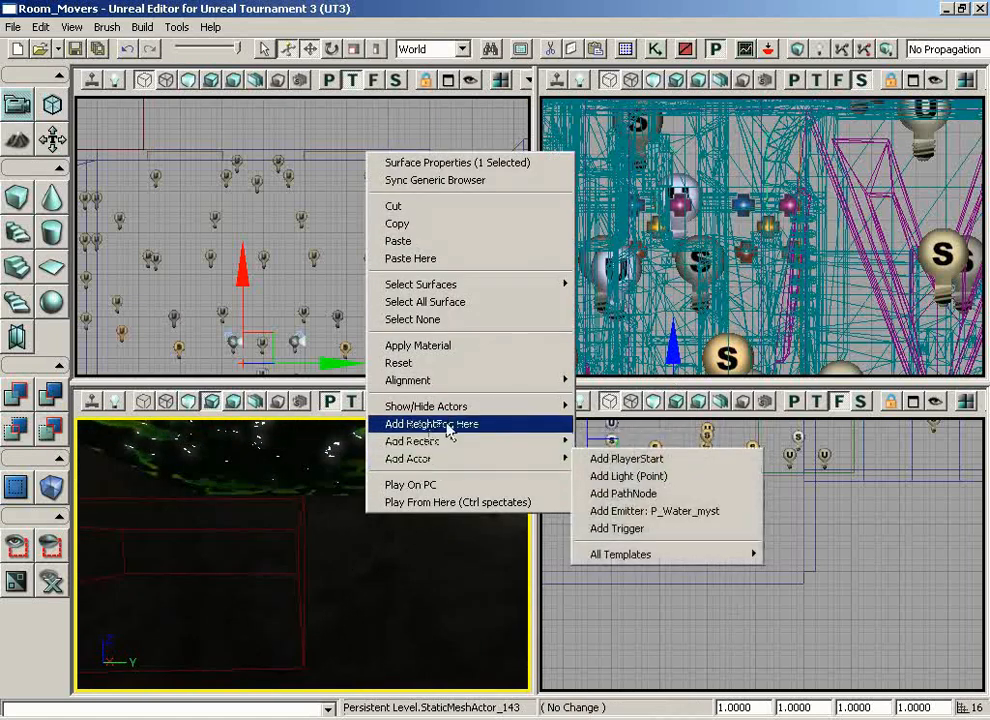
click(425, 428)
Move the HeightFog away from the pool wall into the pool area in the top view
drag(420, 515, 458, 408)
scroll(130, 191, up, 2)
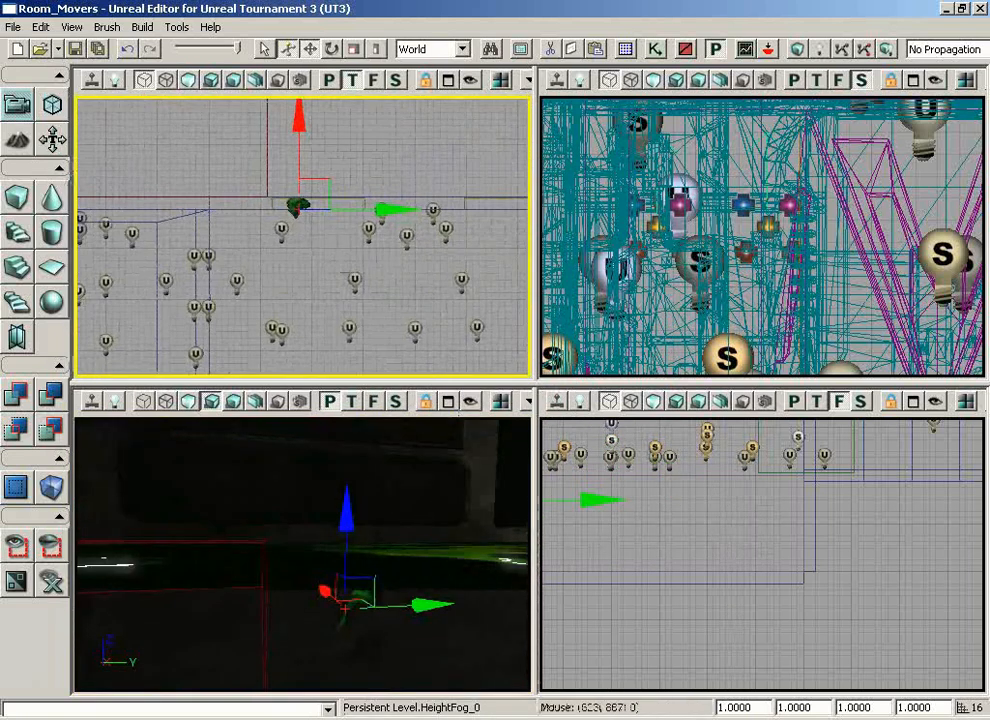
drag(325, 180, 287, 257)
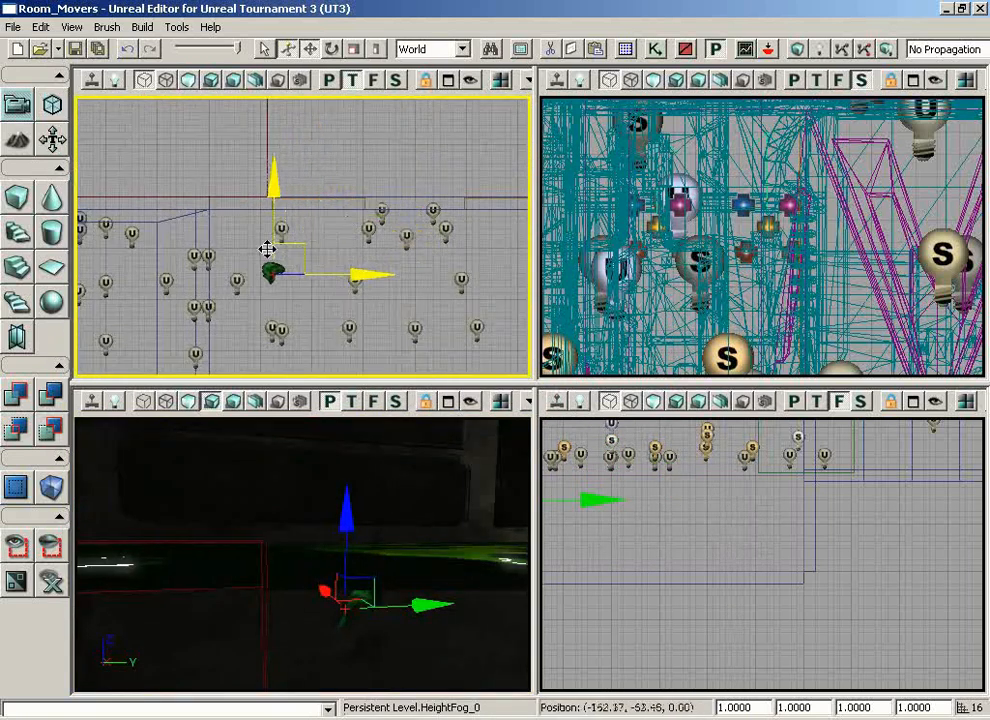
drag(398, 521, 396, 612)
Raise the HeightFog in the front view to just below the upper edge of the pool
click(720, 572)
drag(721, 572, 526, 553)
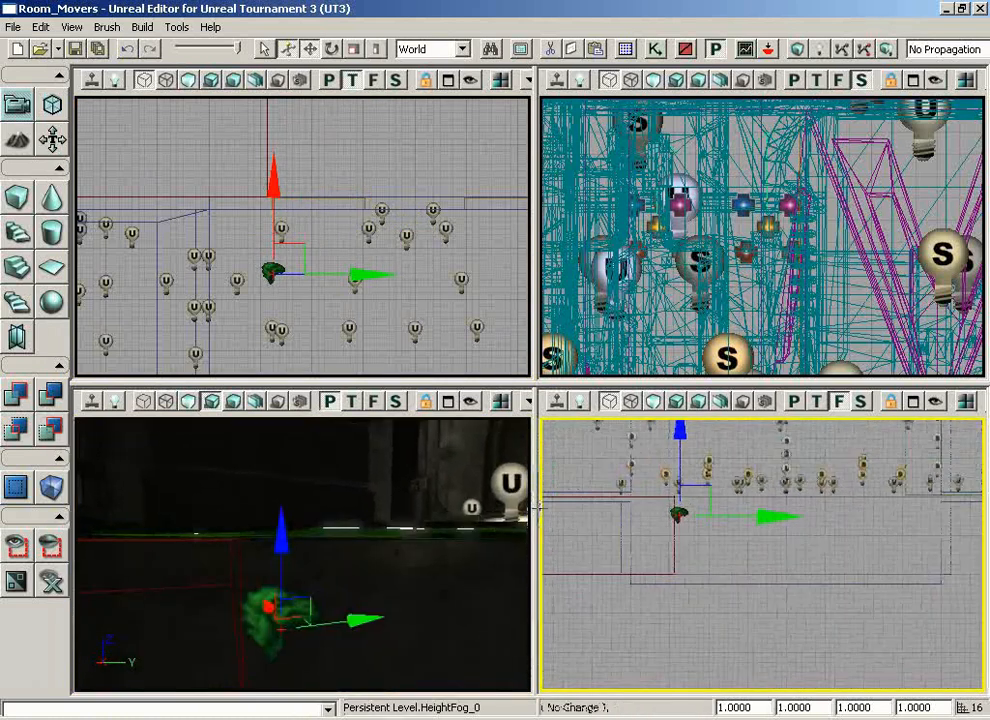
scroll(610, 500, down, 2)
scroll(610, 495, up, 4)
drag(609, 493, 584, 471)
scroll(722, 570, up, 4)
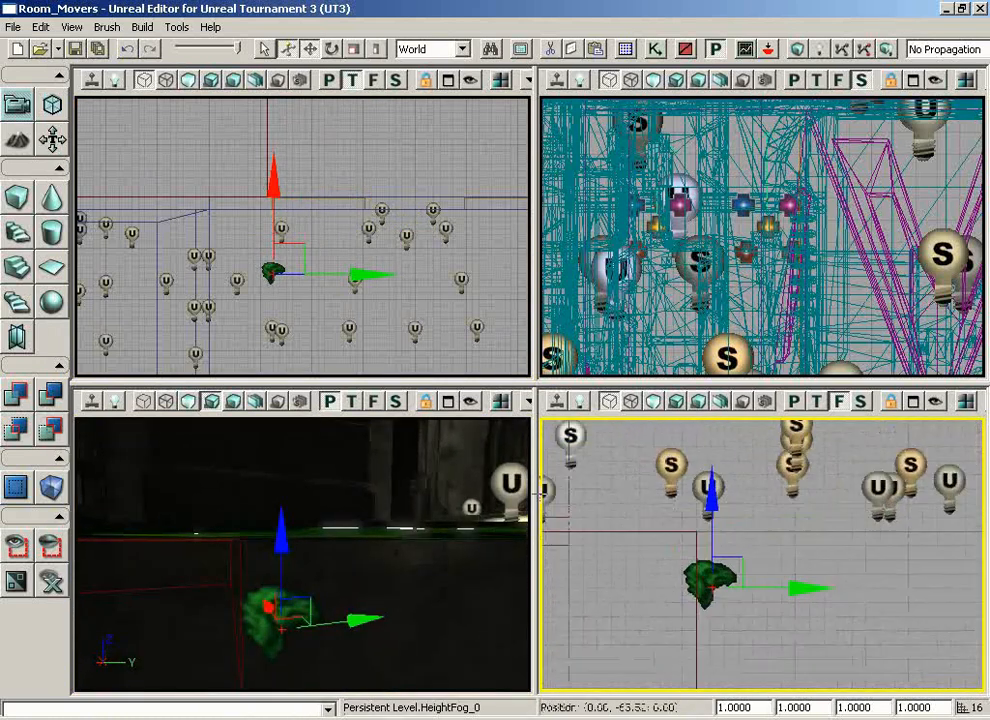
drag(705, 524, 704, 432)
Fine-tune the HeightFog's height in the front view so its pivot lines up with the slime surface
scroll(745, 650, up, 1)
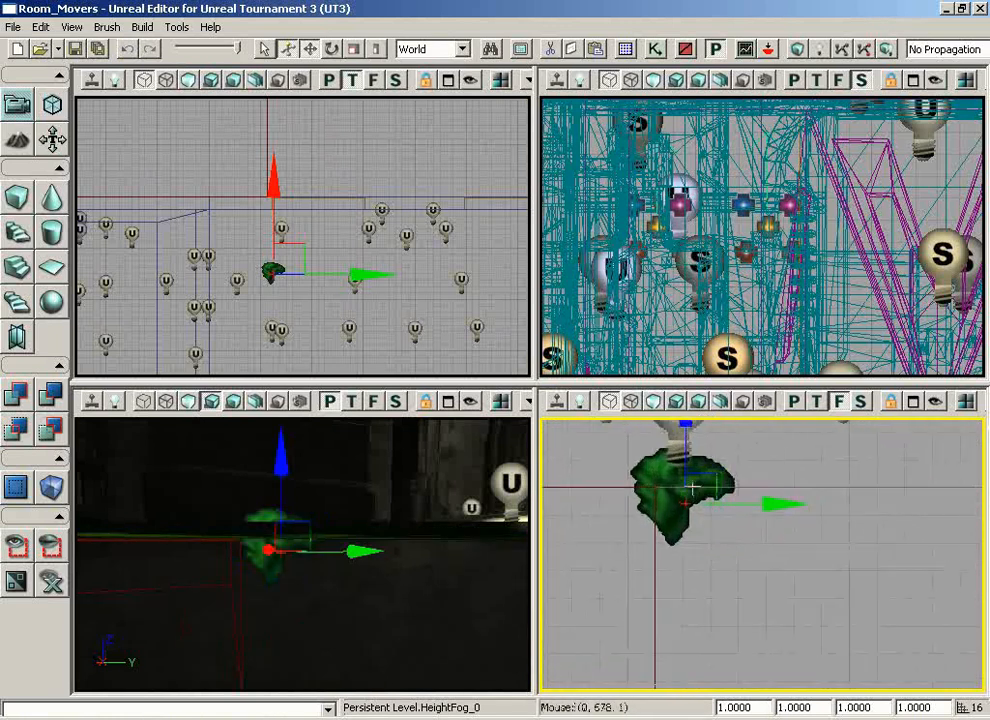
drag(700, 572, 704, 559)
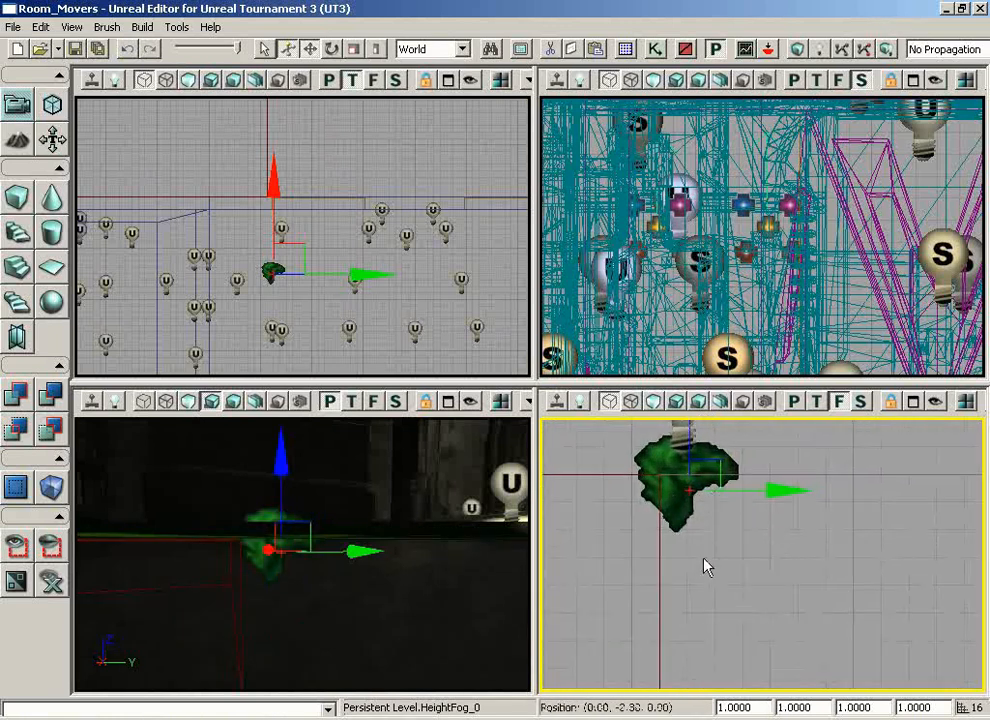
drag(691, 456, 690, 413)
scroll(743, 566, up, 15)
drag(743, 566, 548, 428)
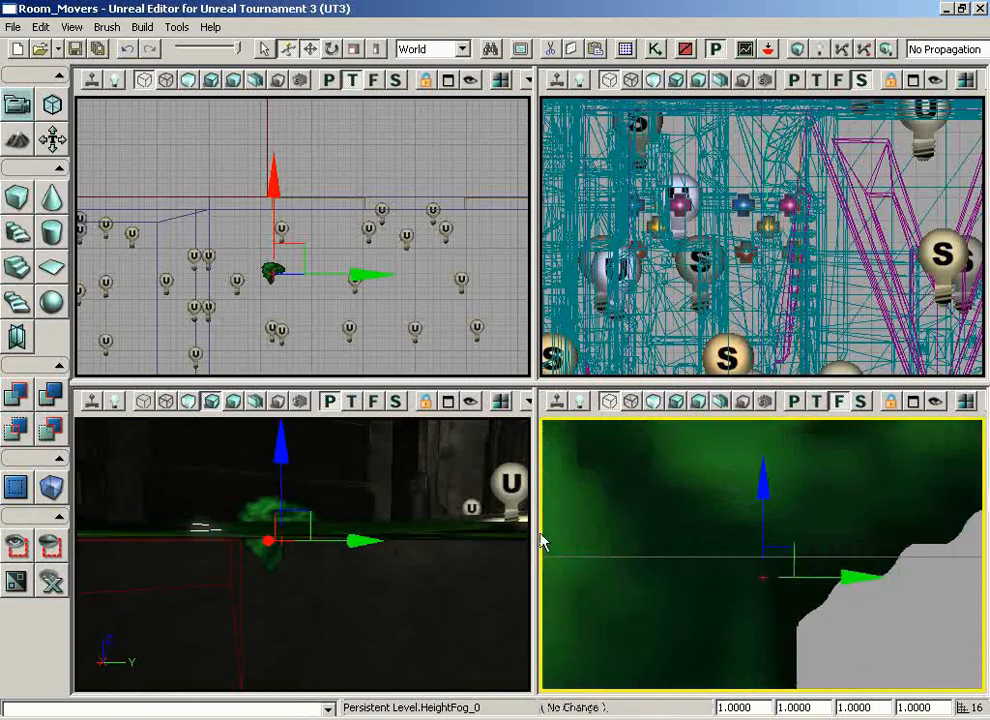
drag(542, 541, 519, 502)
drag(738, 455, 743, 418)
scroll(873, 530, down, 8)
drag(873, 510, 862, 621)
scroll(862, 621, down, 6)
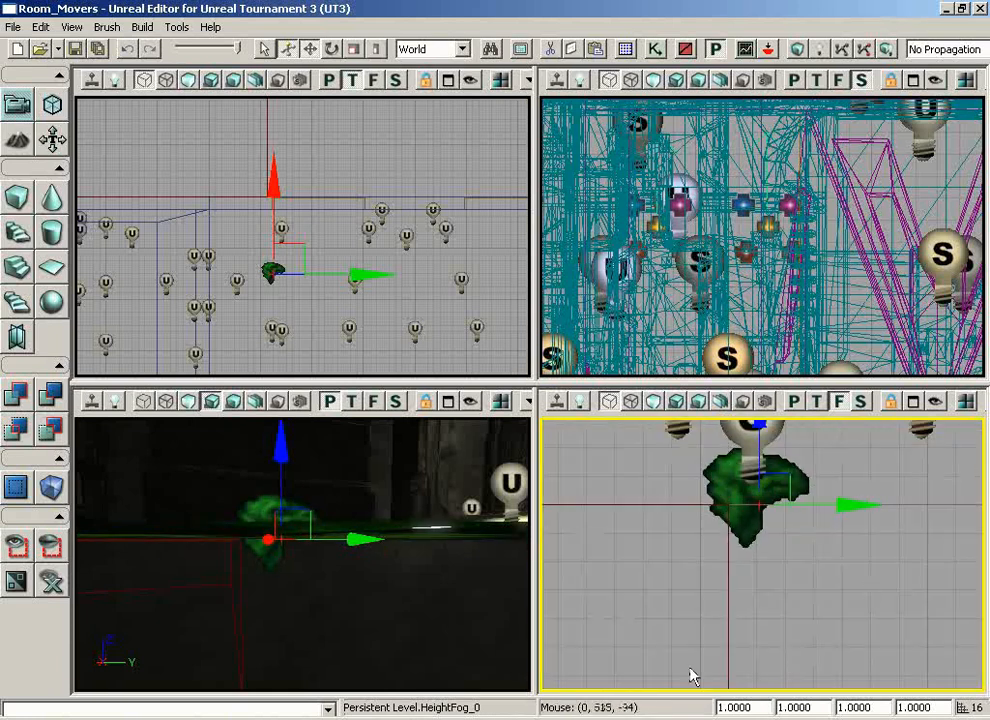
Set the density of the HeightFog at the slime surface to 0.025 in its component properties
right_drag(440, 580, 445, 650)
drag(445, 650, 430, 665)
right_drag(430, 665, 358, 674)
drag(358, 674, 214, 555)
right_drag(214, 555, 400, 606)
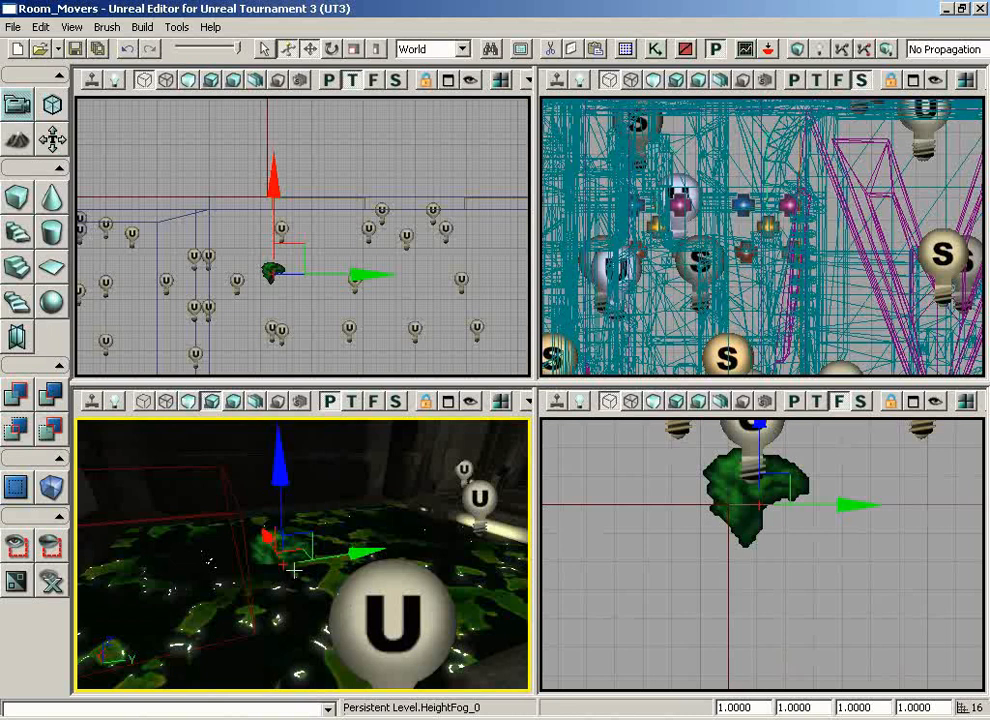
key(F4)
click(552, 211)
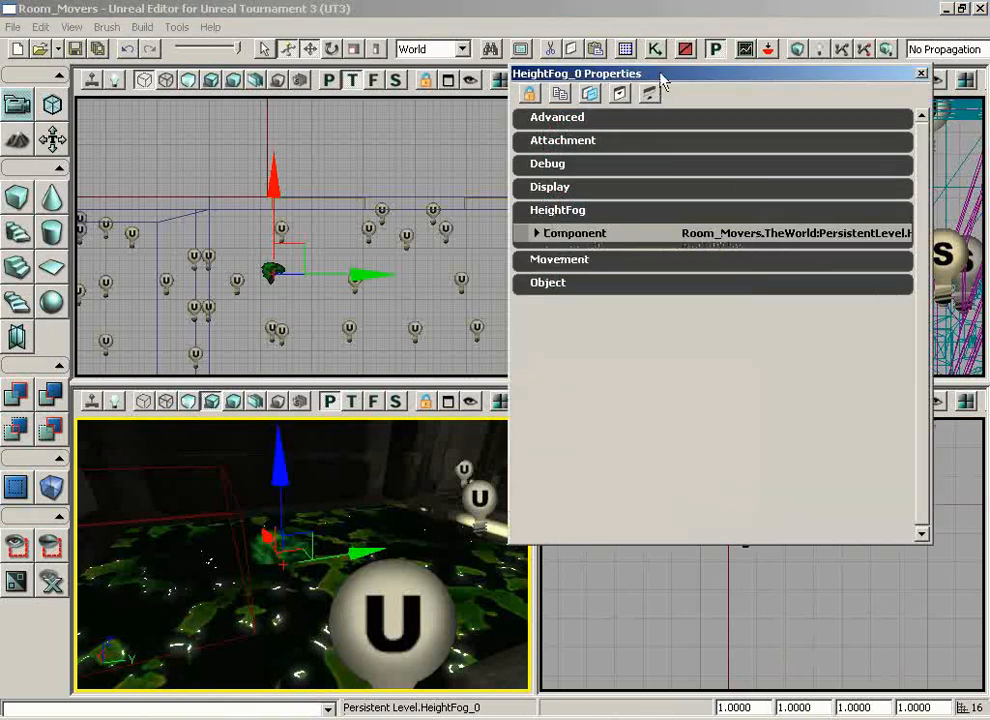
drag(660, 75, 604, 125)
click(520, 281)
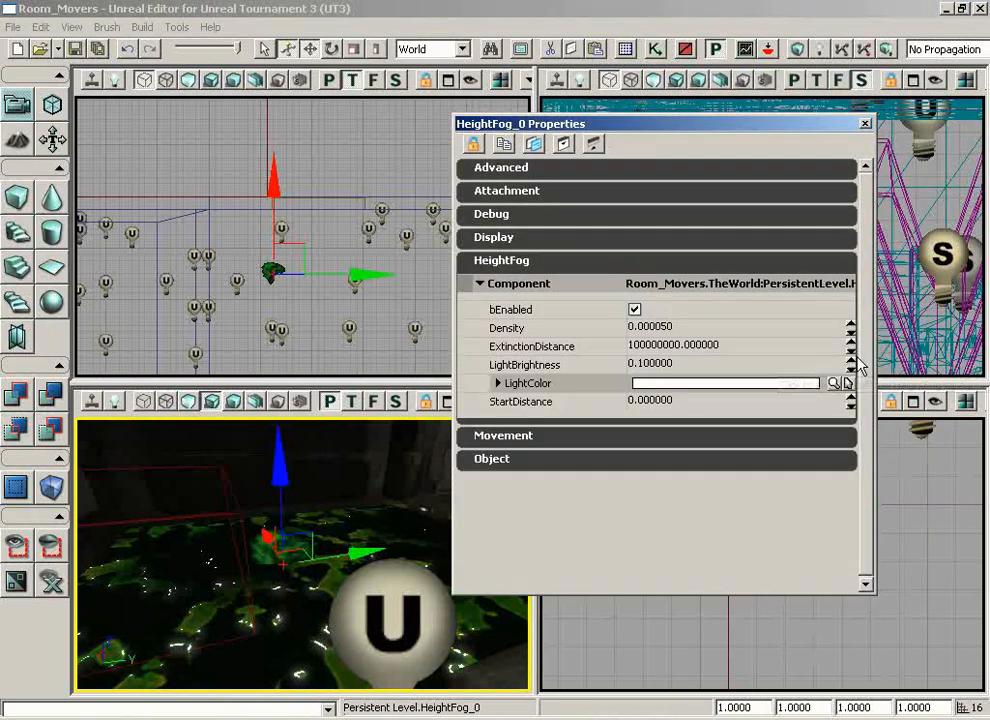
click(674, 331)
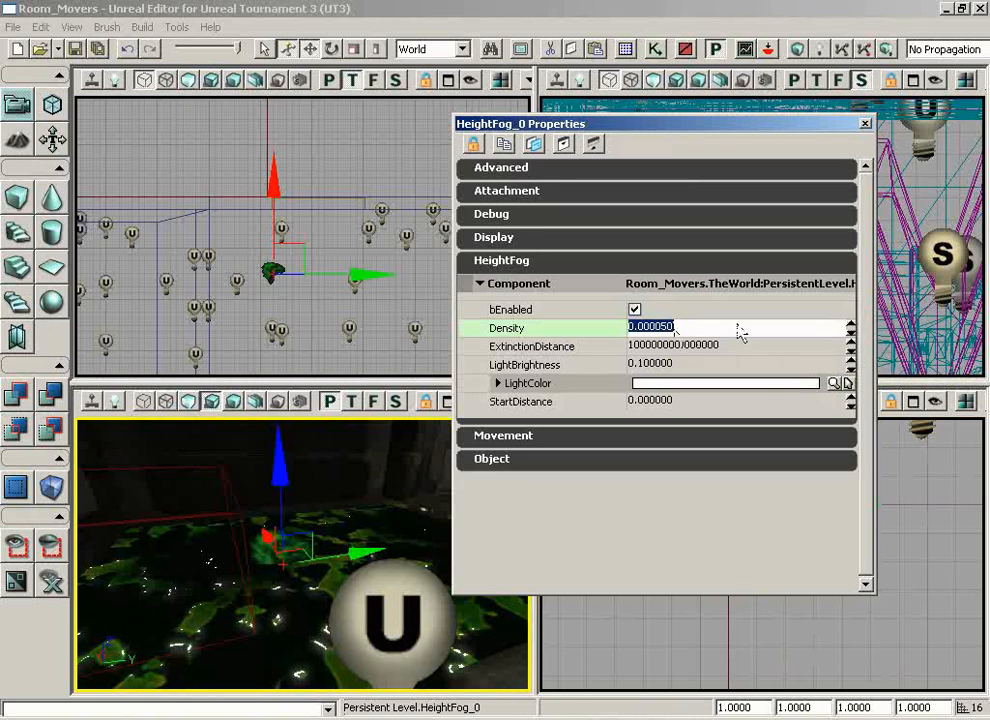
text(0)
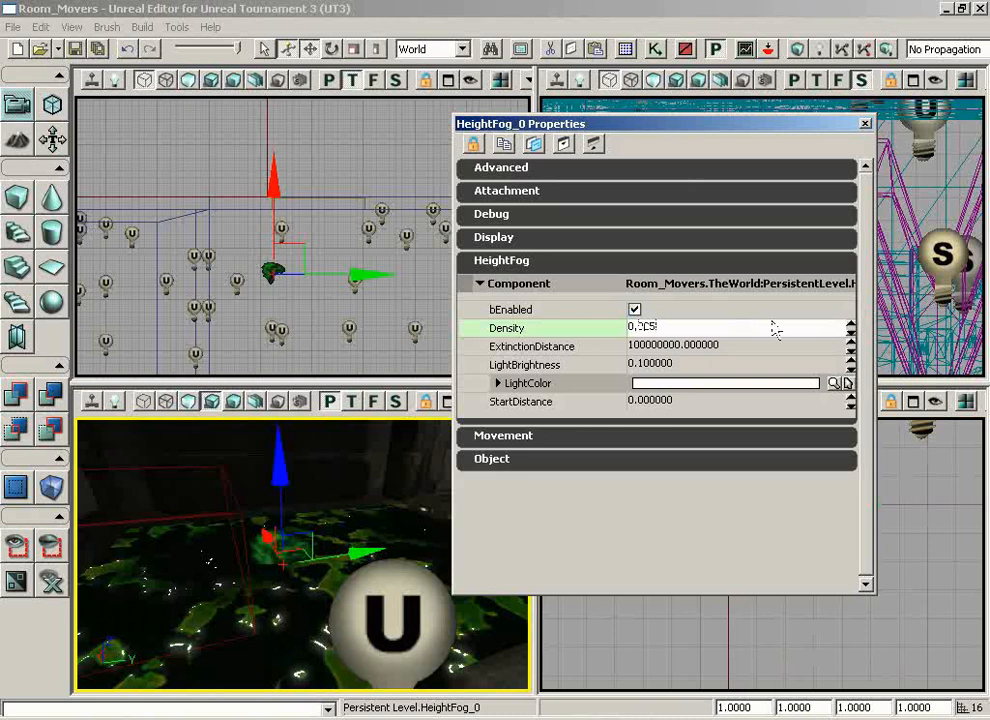
Set the HeightFog's ExtinctionDistance to 100000 and its LightBrightness to 0.125
click(707, 347)
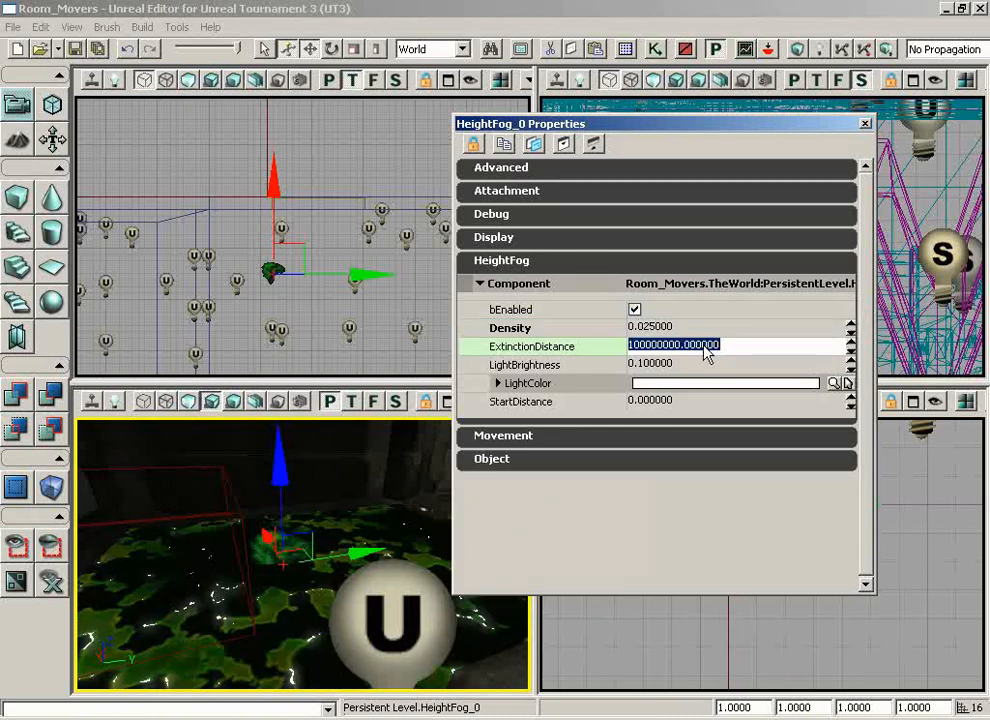
text(1)
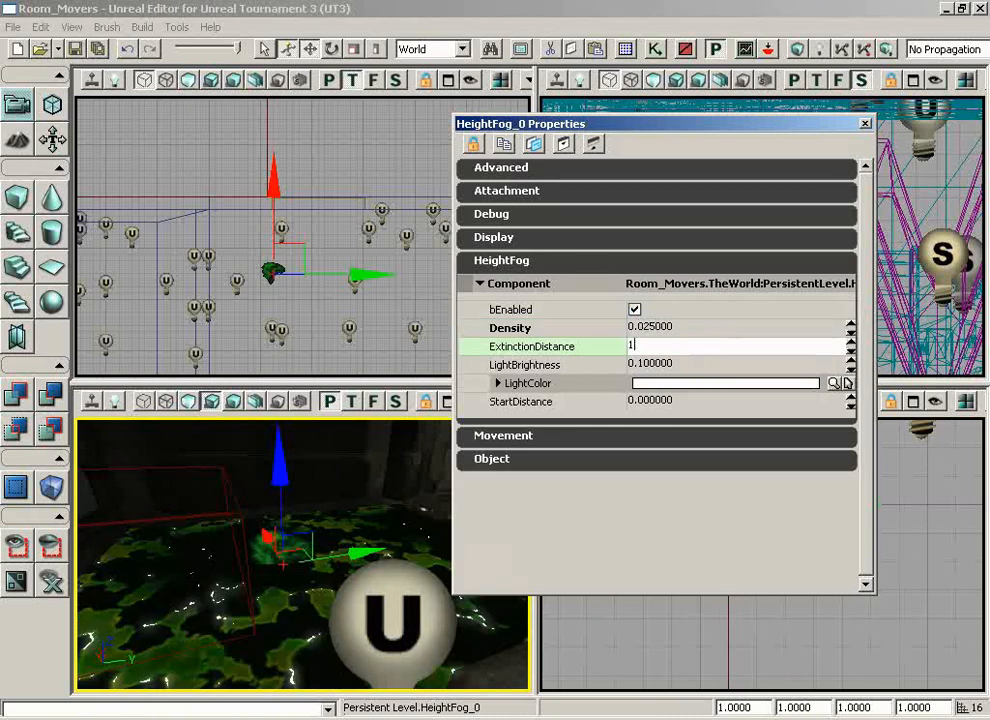
text(00000)
key(Return)
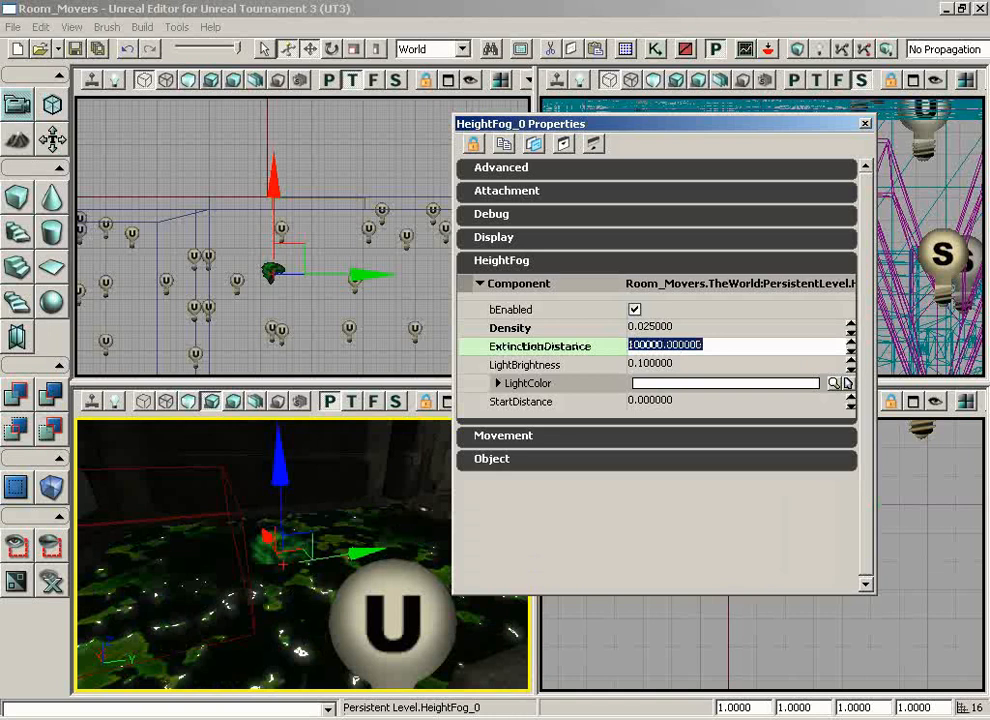
click(650, 364)
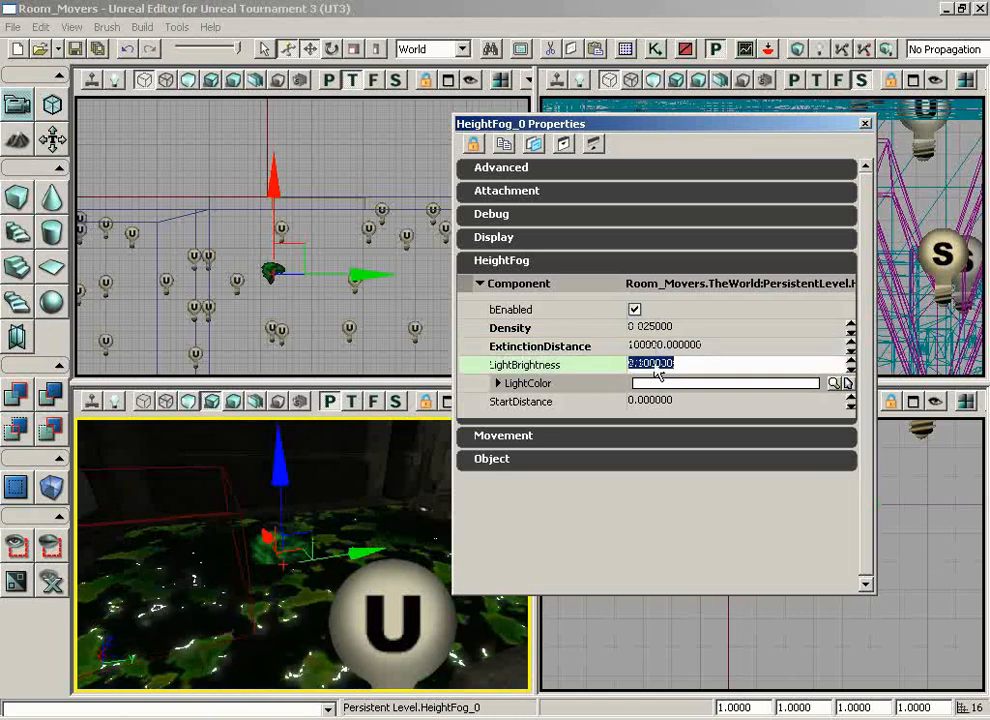
text(.)
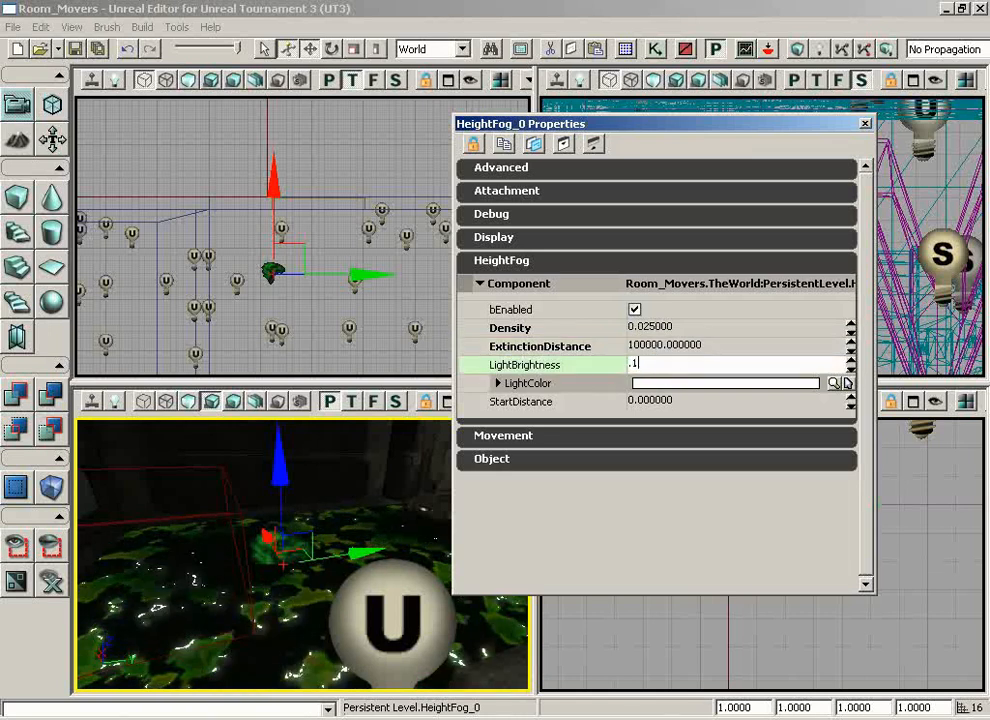
text(125)
key(Return)
Colour the HeightFog dark green with LightColor B 10, G 118 and R 37, and close its properties
click(540, 381)
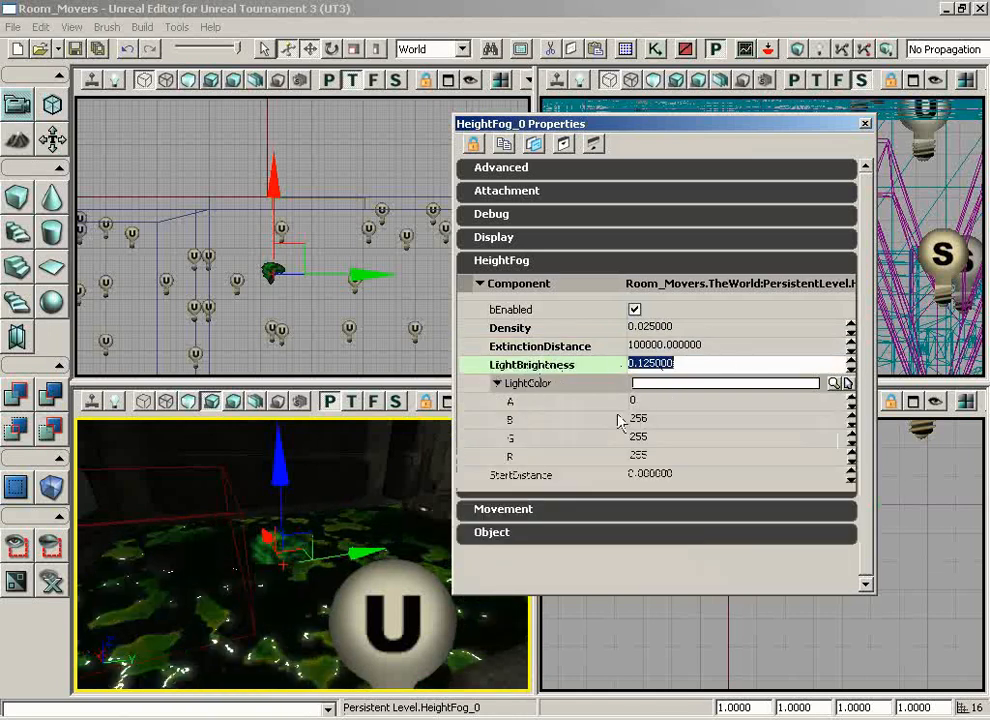
click(660, 417)
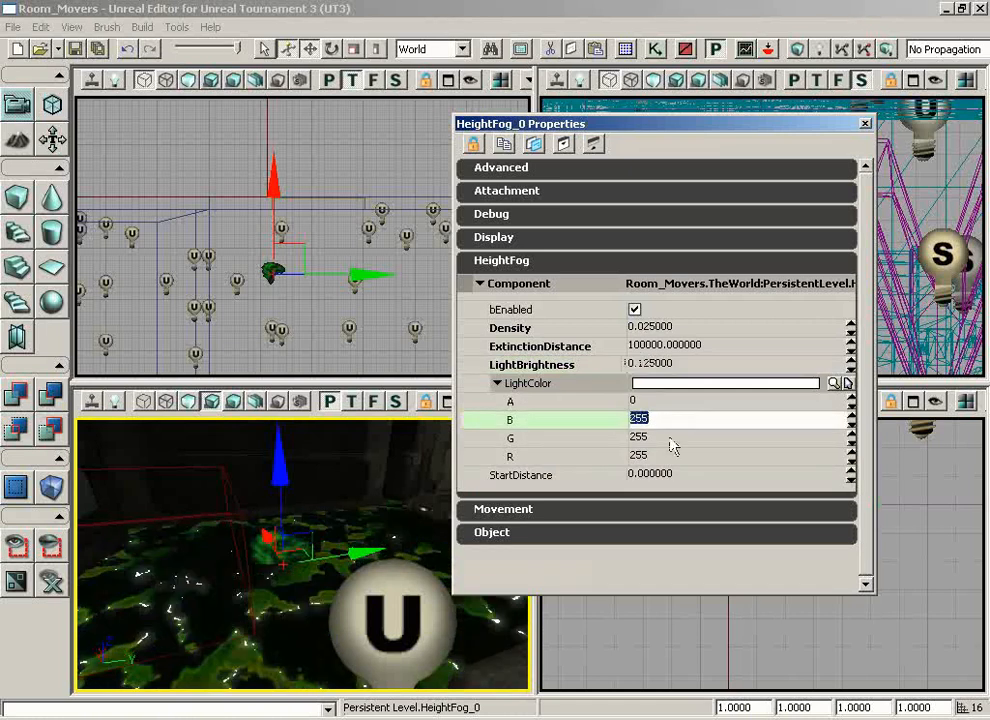
right_drag(405, 591, 412, 530)
drag(412, 530, 475, 437)
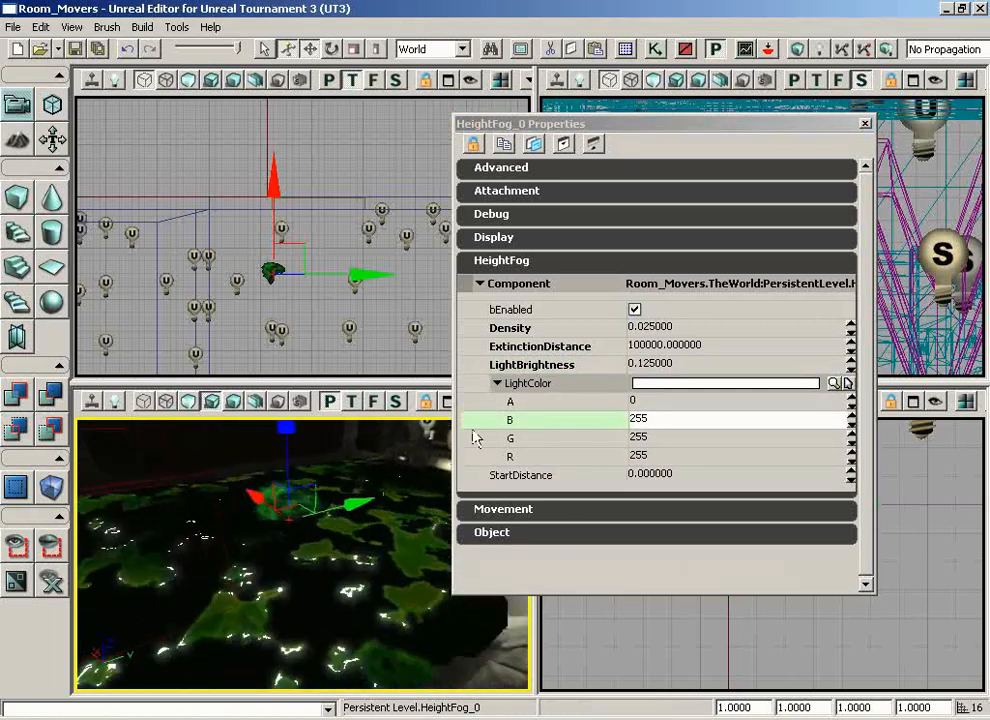
click(668, 424)
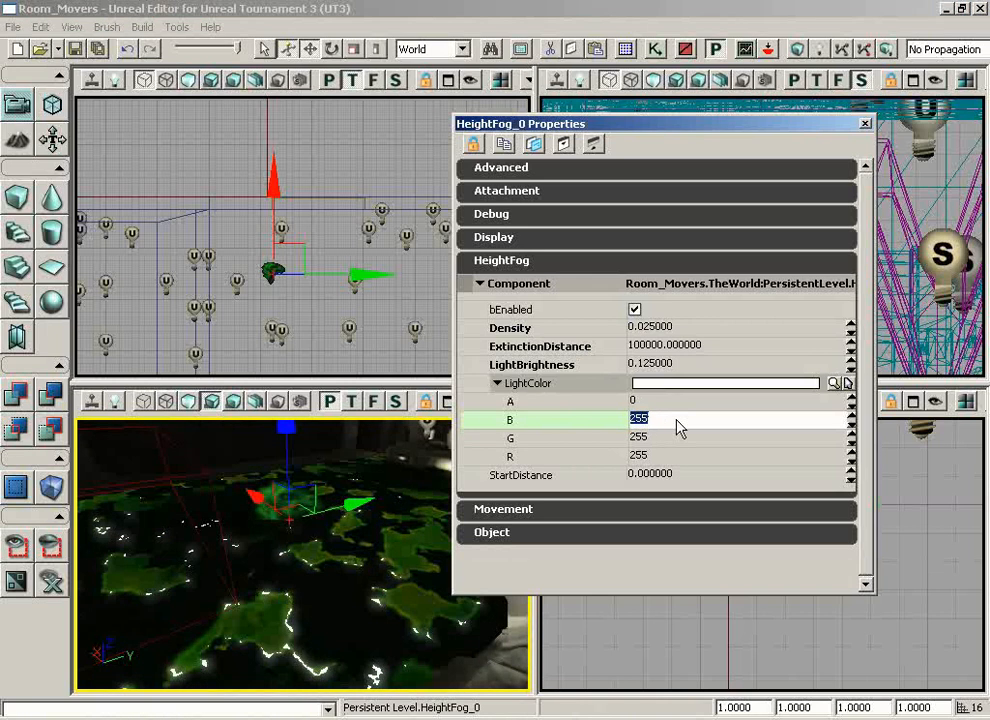
text(10)
click(655, 441)
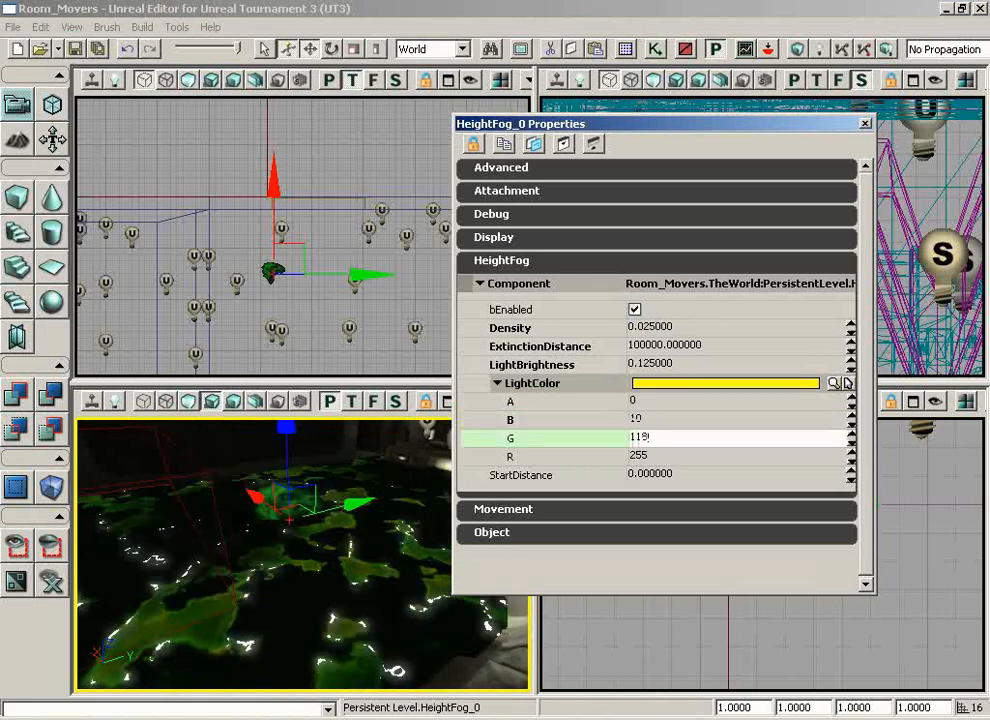
text(118)
click(668, 460)
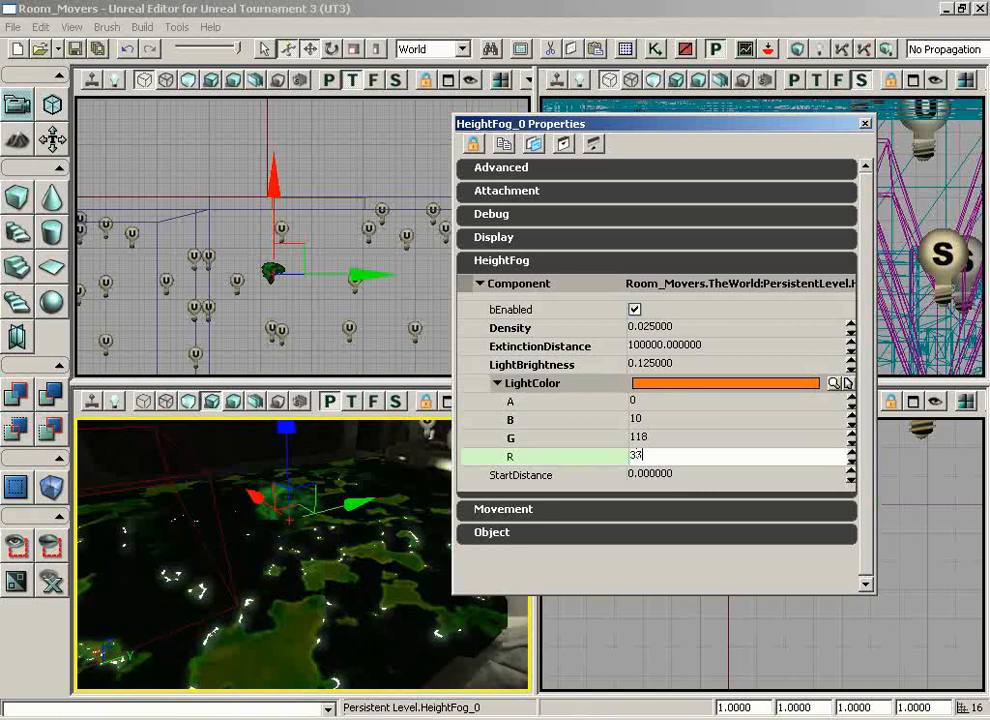
text(37)
key(Return)
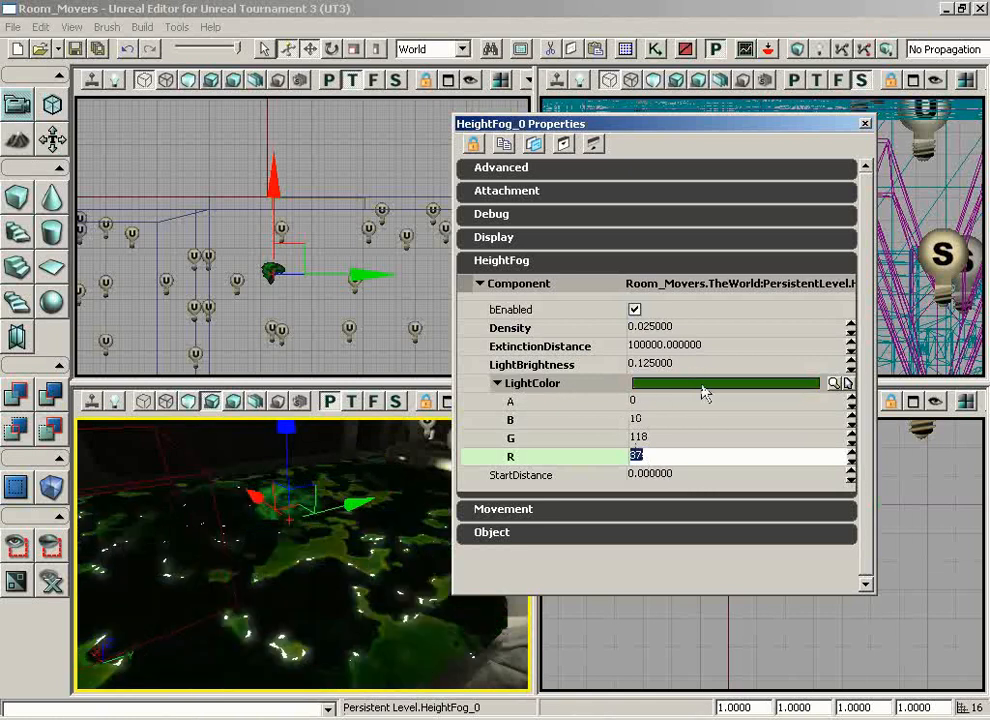
click(865, 126)
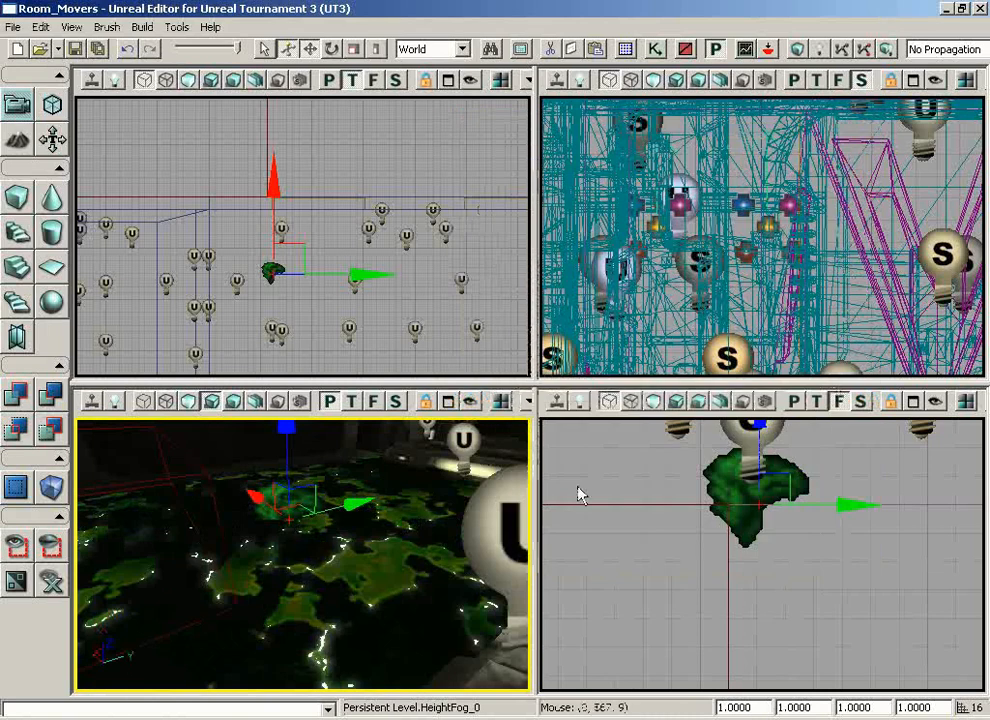
Play the level from the walkway beside the slime pool to check the fog, and return to the editor
drag(410, 500, 382, 582)
right_drag(382, 582, 356, 622)
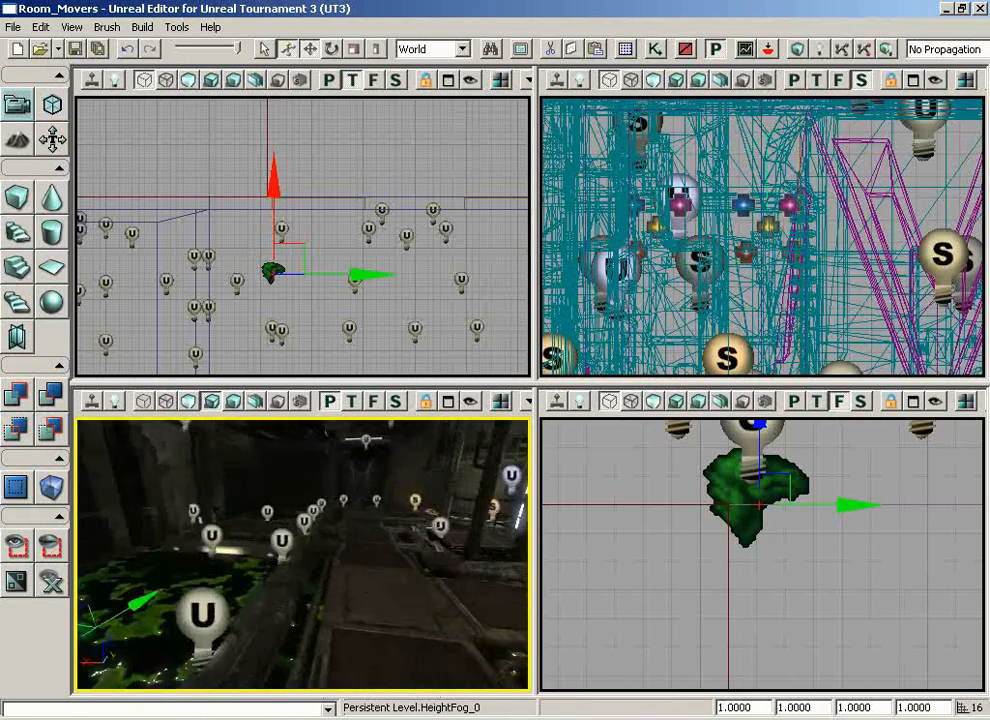
right_click(356, 622)
click(435, 718)
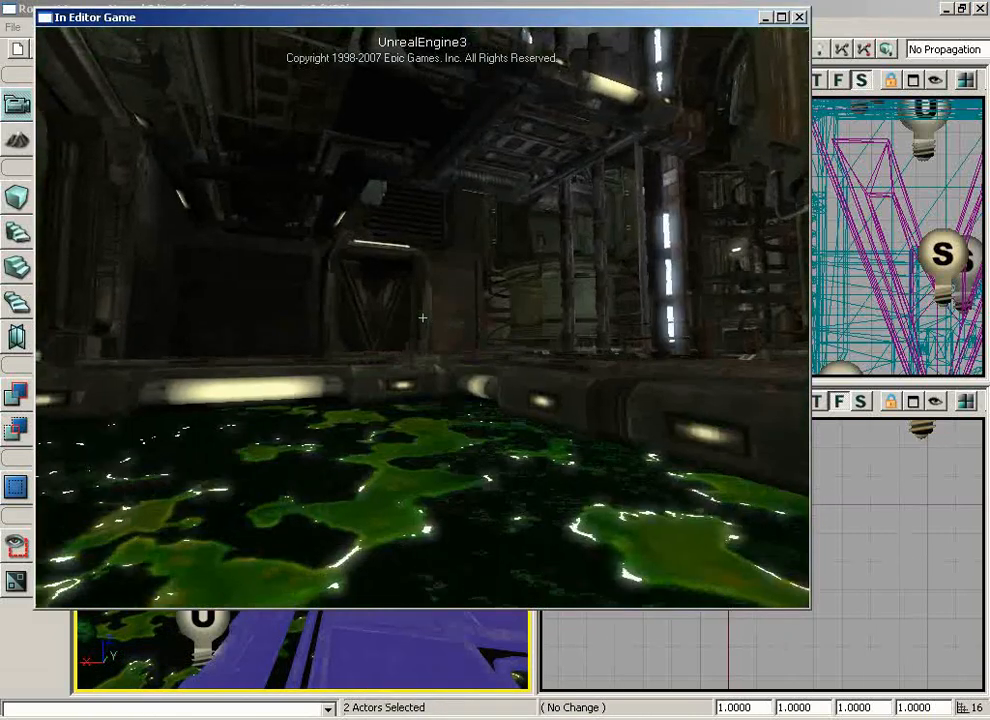
key(w)
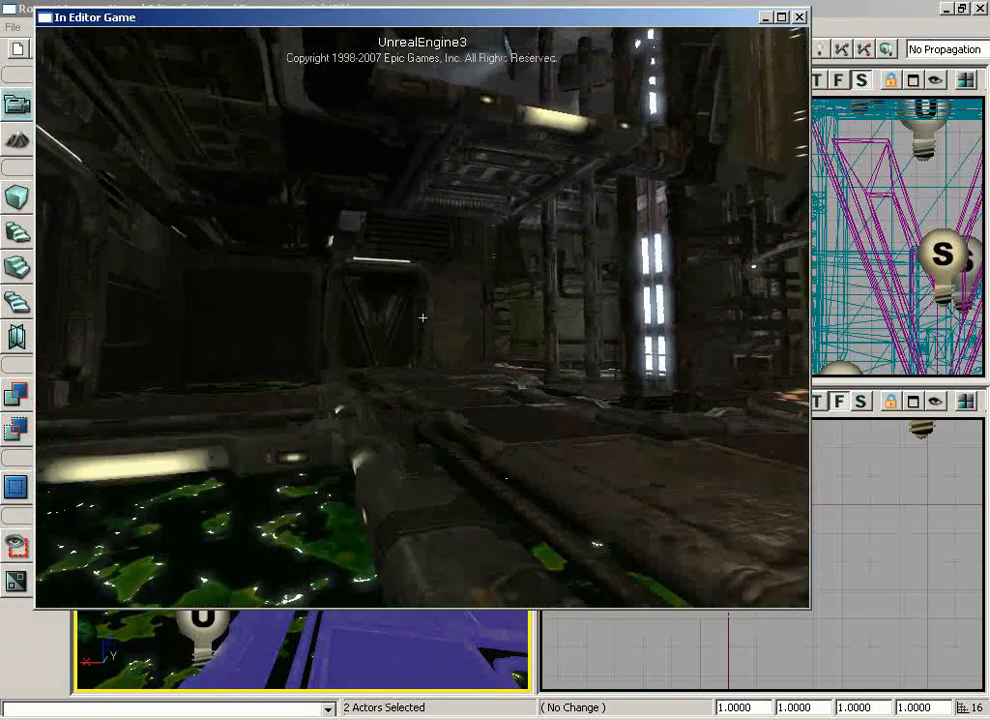
key(Escape)
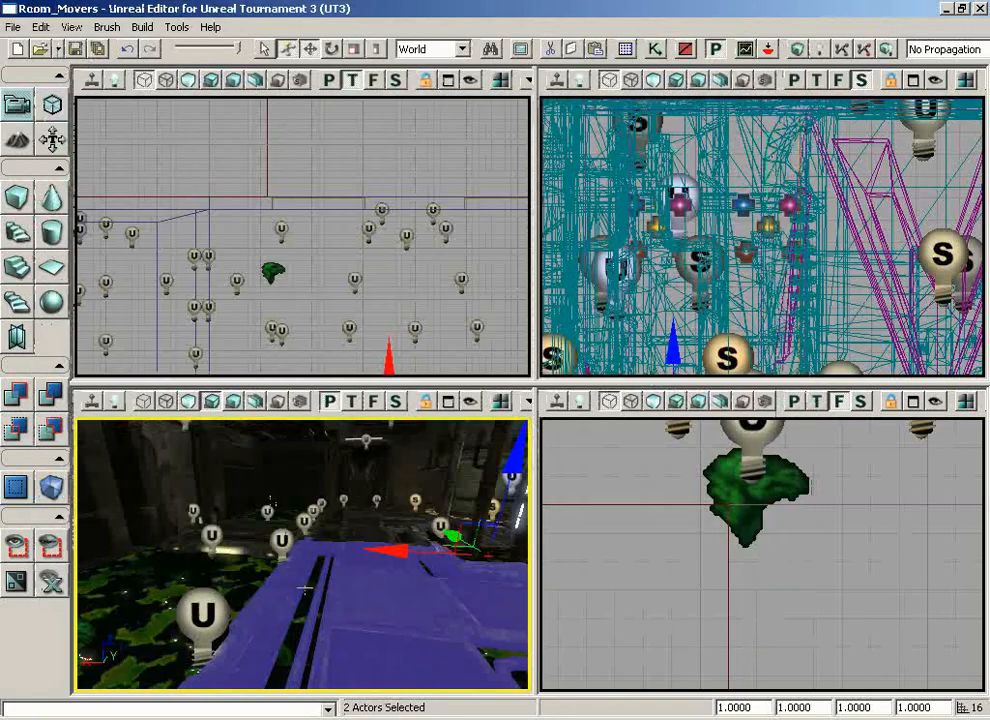
Save the level under the new name DM-Room_Effects.ut3 in the Maps folder
drag(374, 624, 349, 575)
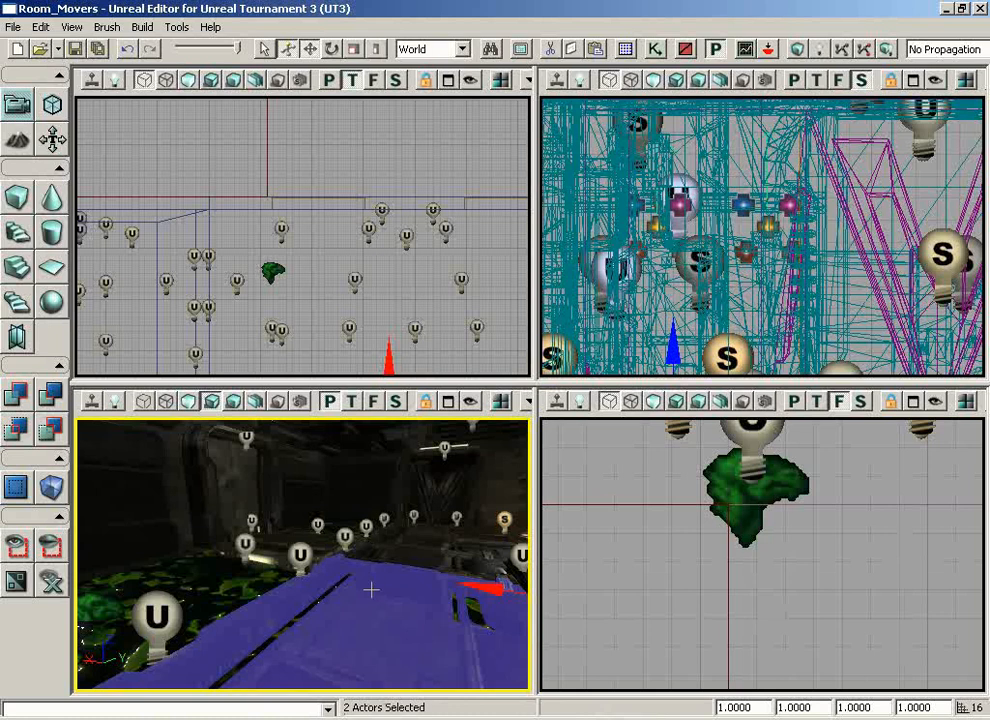
drag(370, 591, 385, 579)
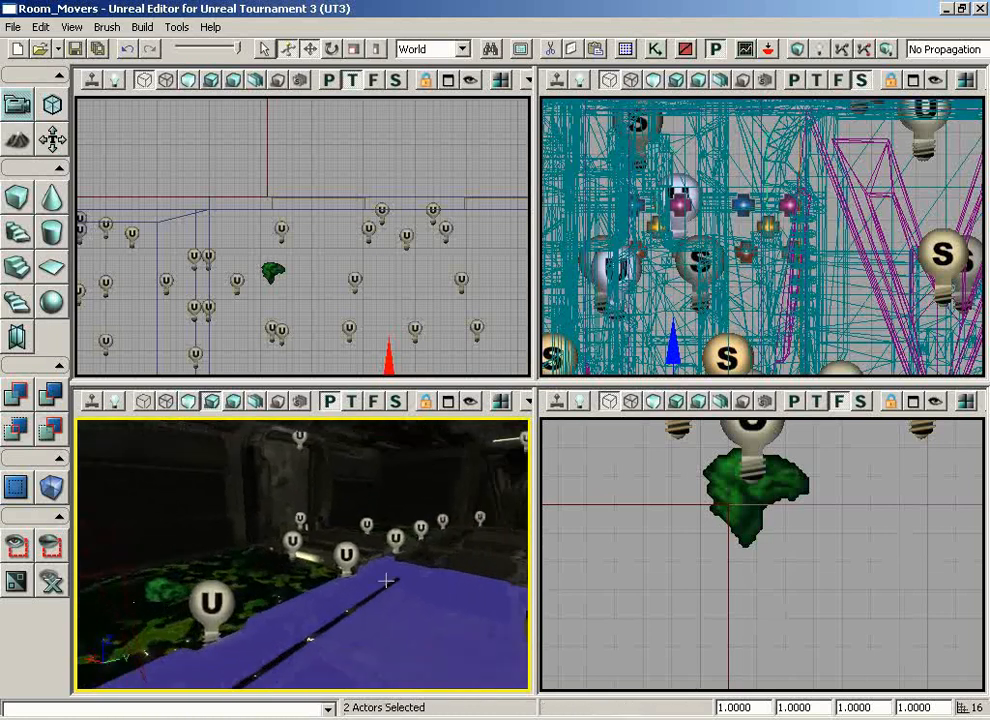
click(17, 27)
click(50, 106)
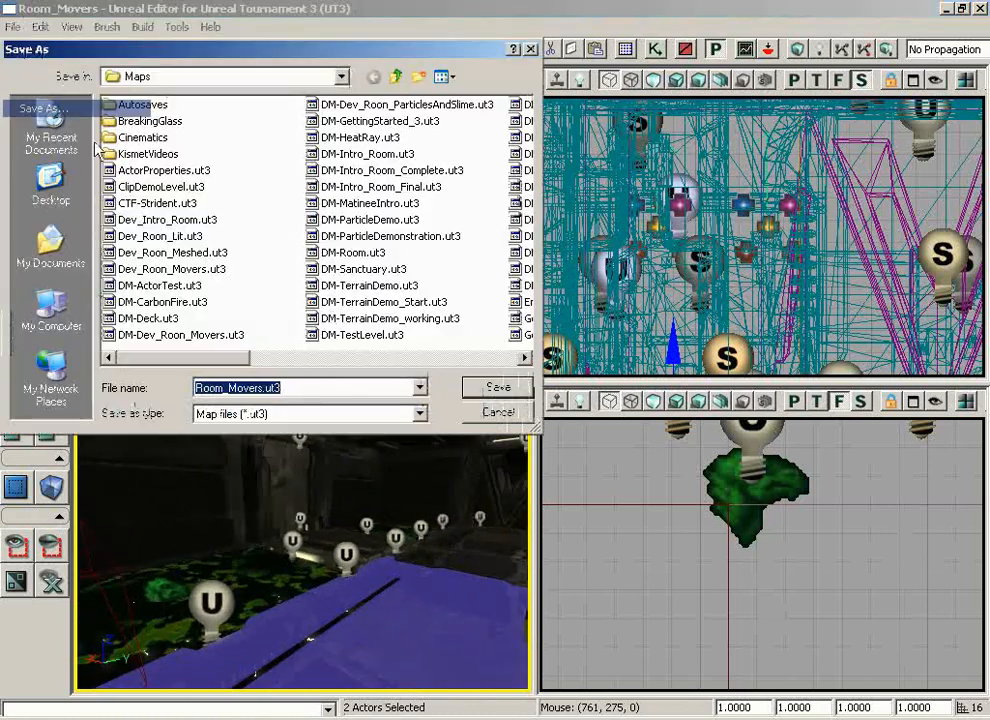
click(285, 387)
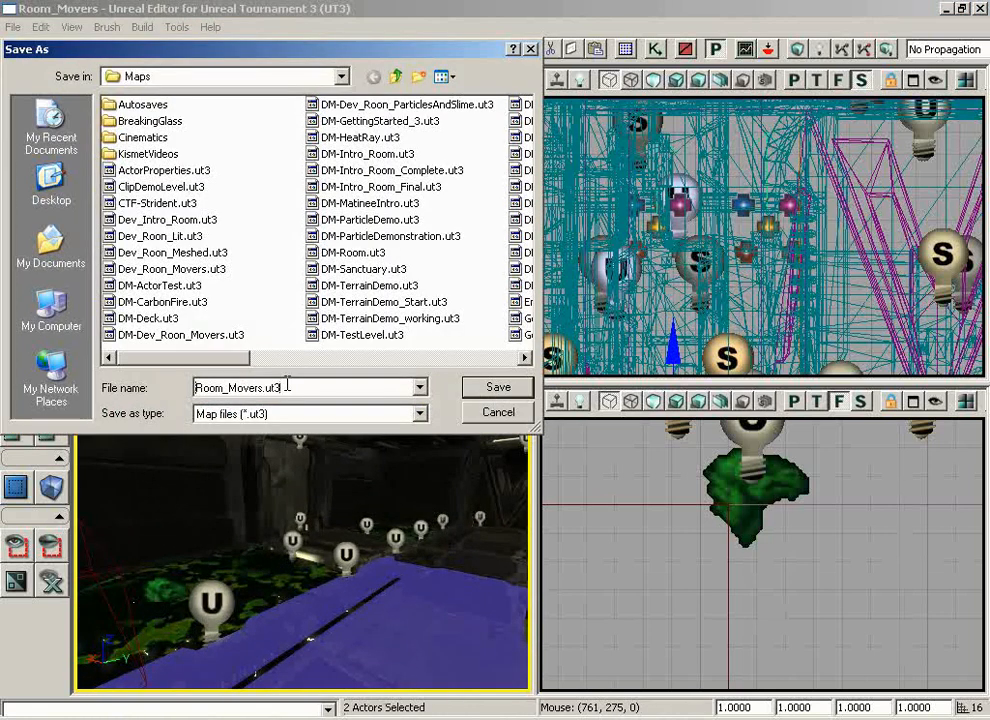
click(196, 387)
text(DM-)
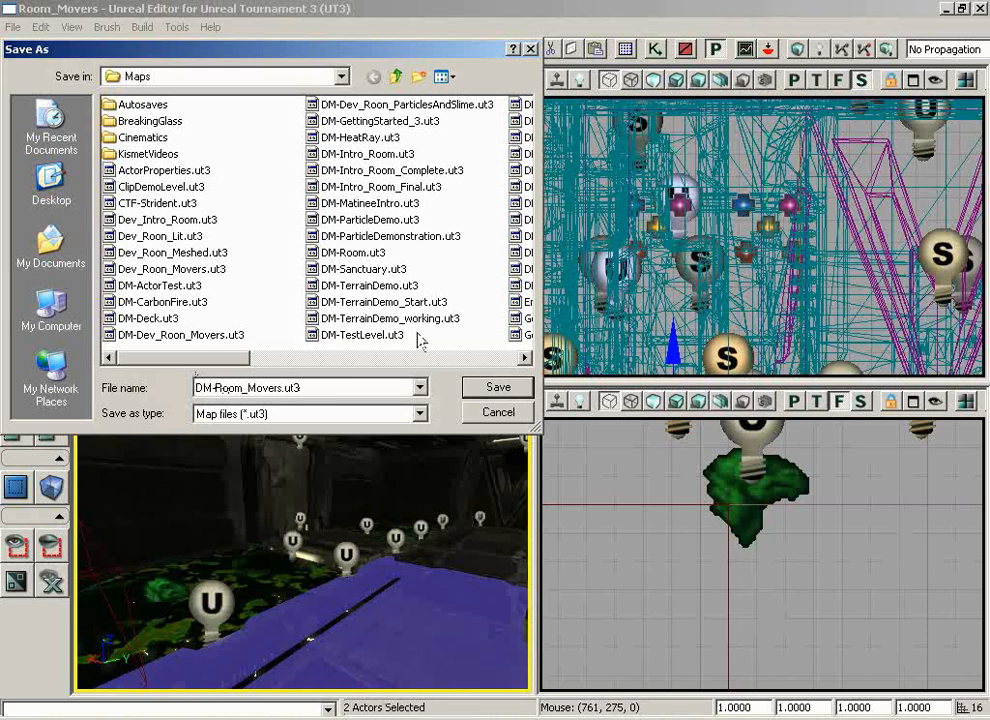
key(Left)
key(Left)
key(shift+Left)
key(shift+Left)
key(shift+Left)
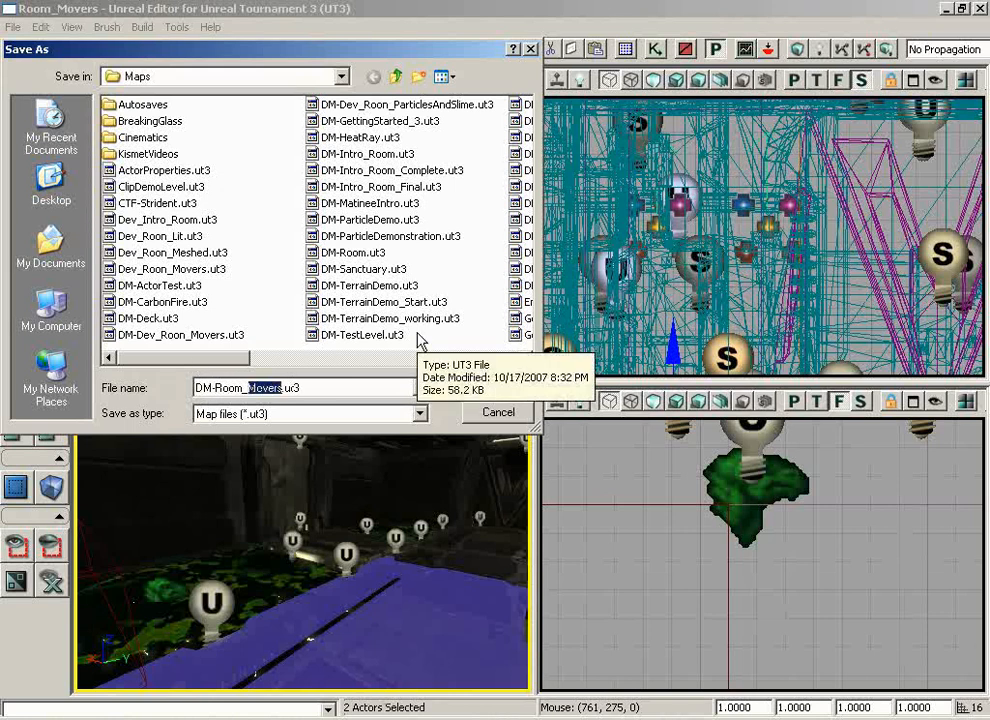
text(Effect)
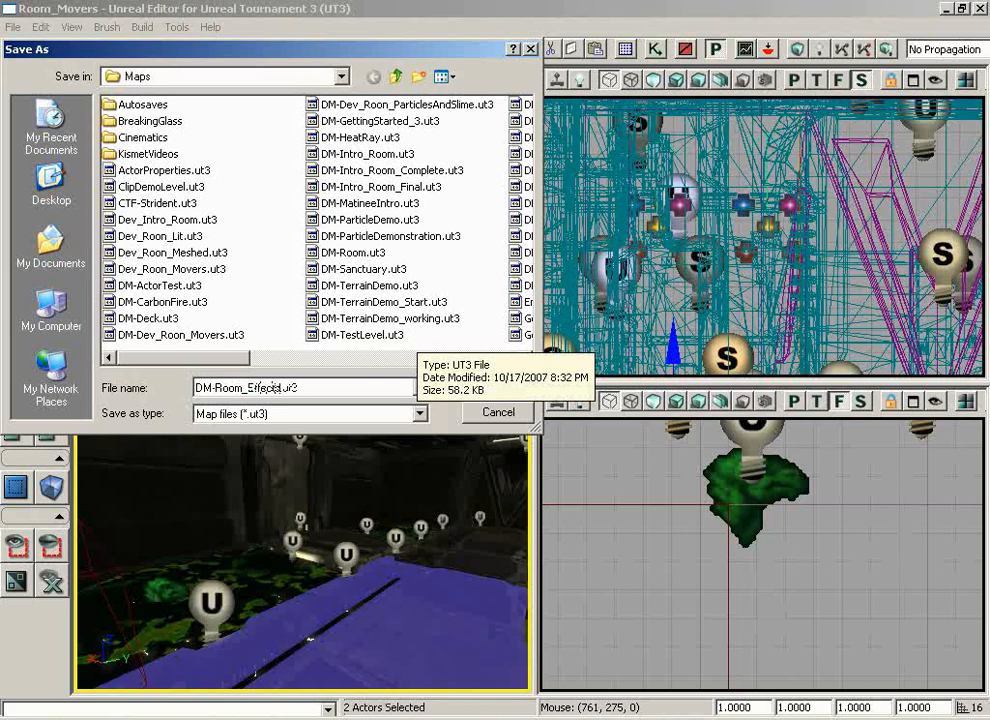
click(510, 388)
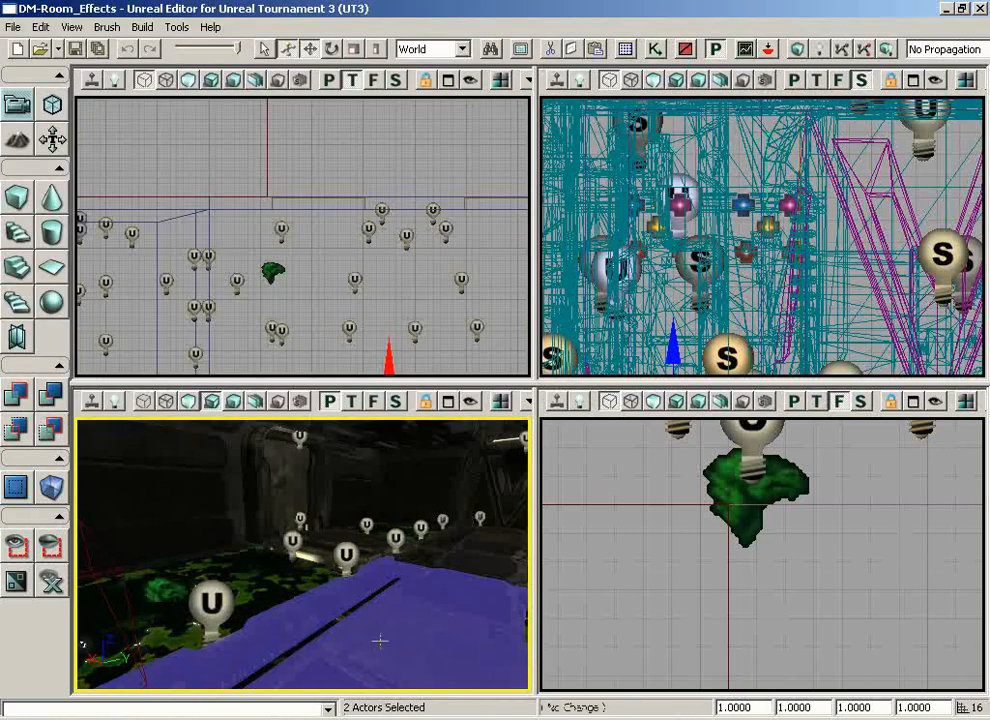
Play the saved level from the walkway, go to the slime pool and drop into the slime
right_click(380, 641)
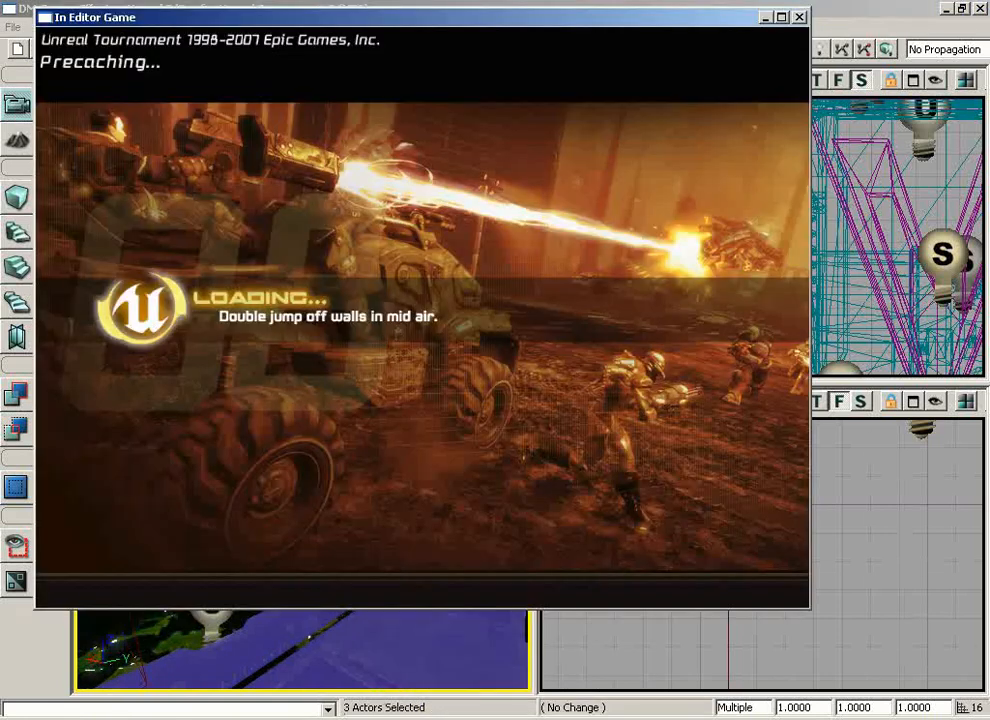
key(w)
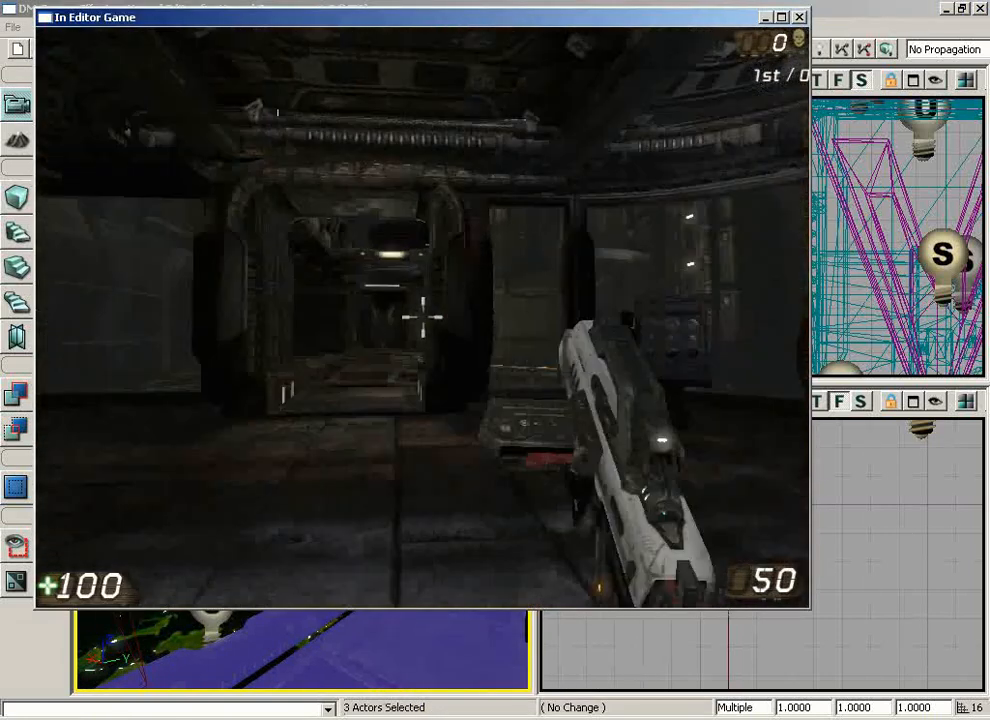
key(w)
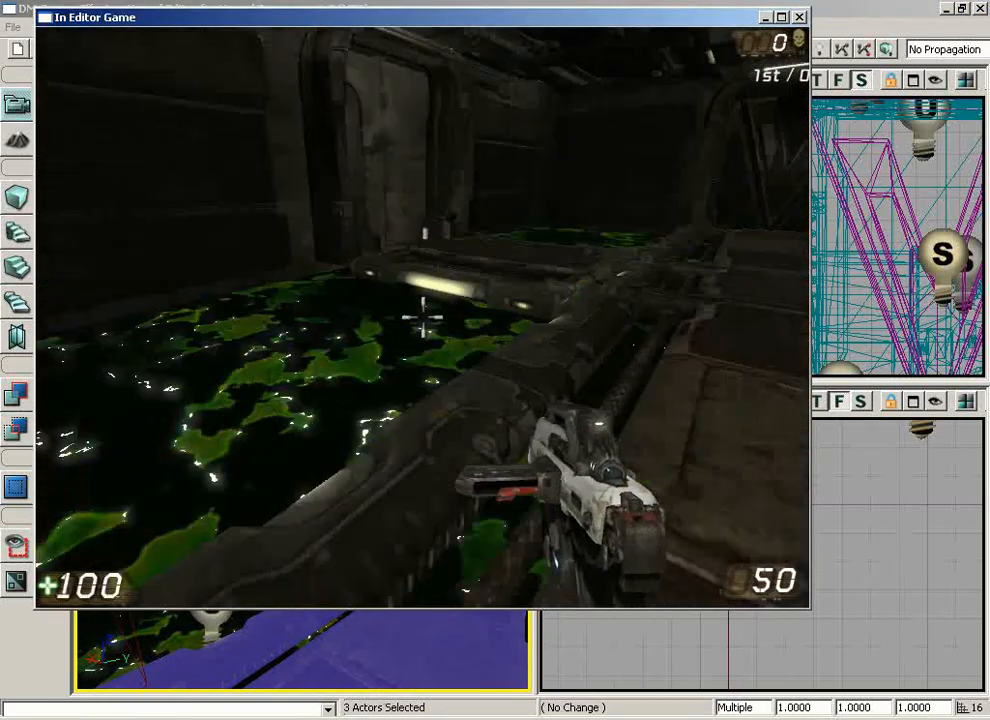
key(a)
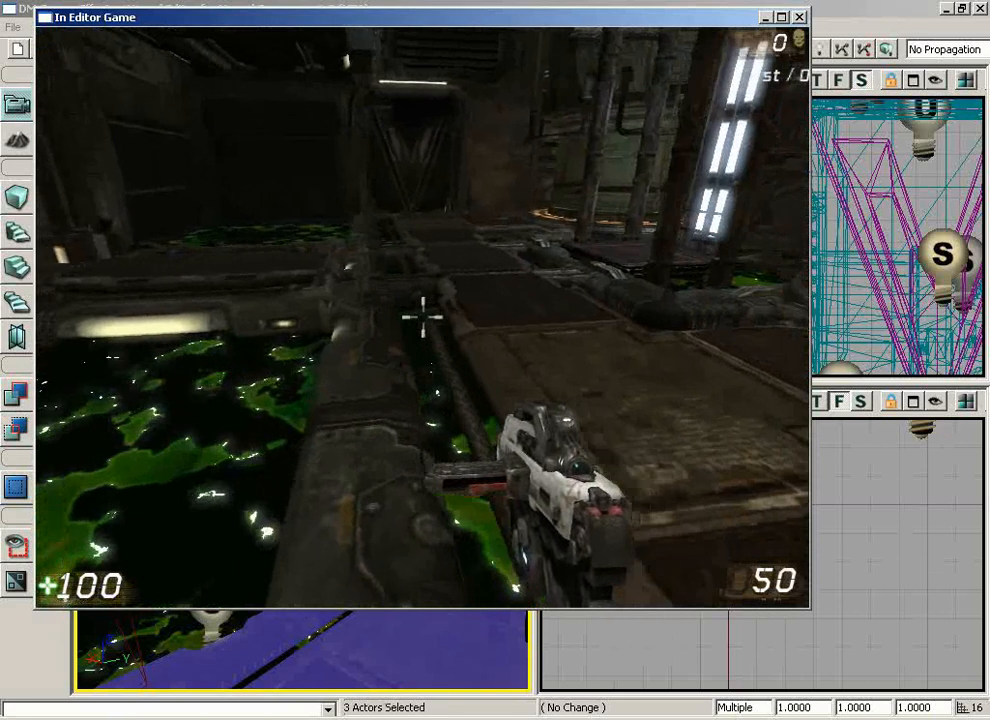
key(a)
key(w)
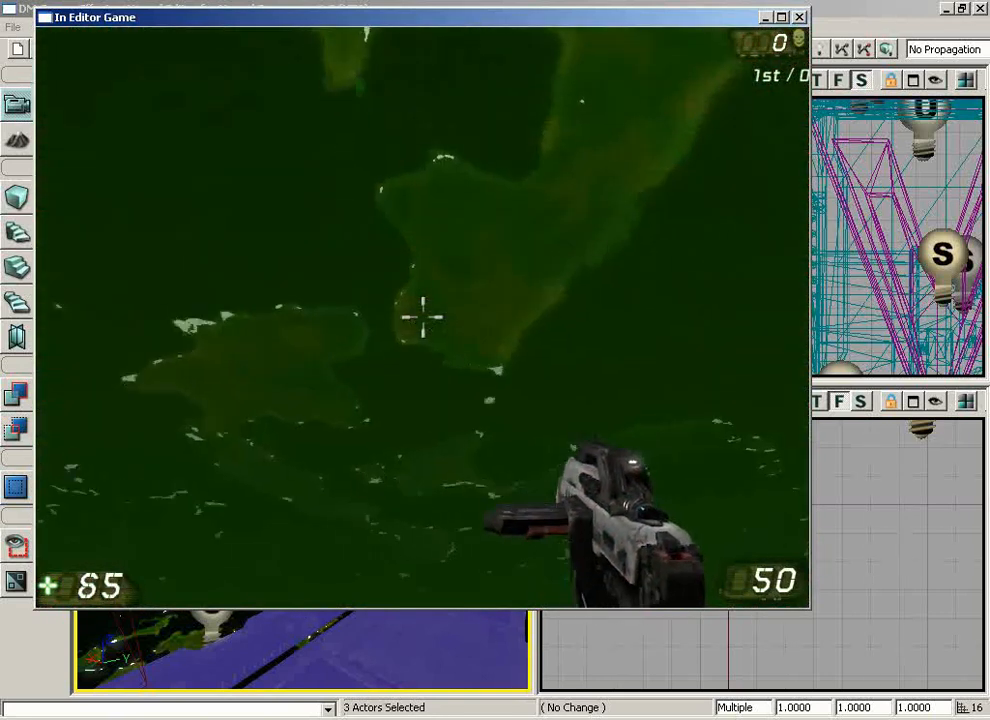
Jump out of the slime, inspect the pools from the walkway and end the play test
key(space)
key(w)
key(space)
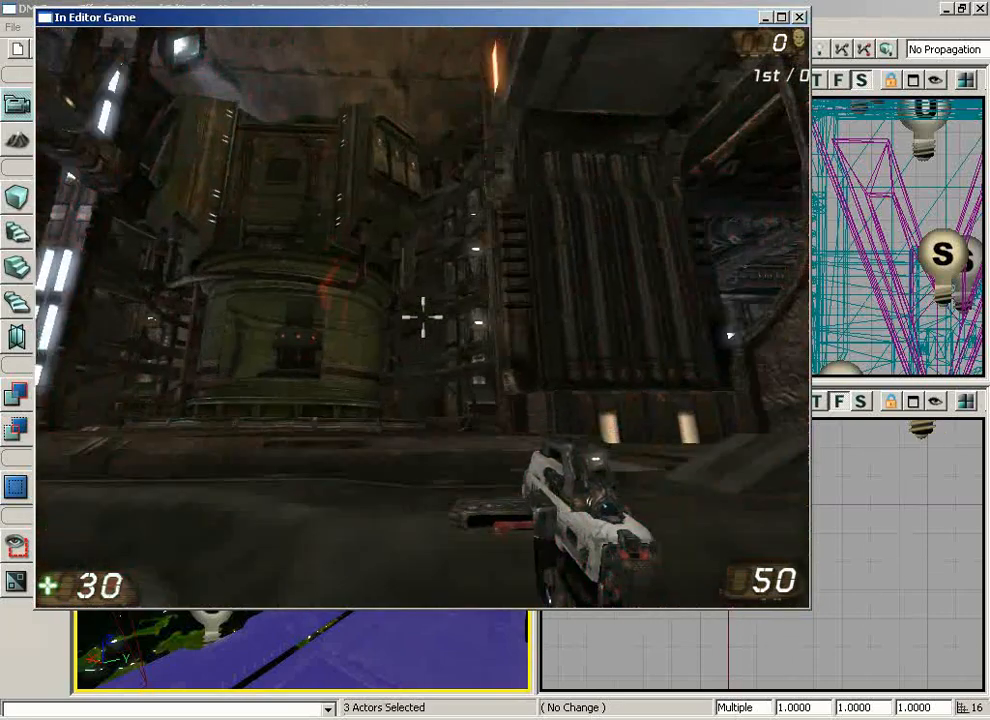
key(space)
key(w)
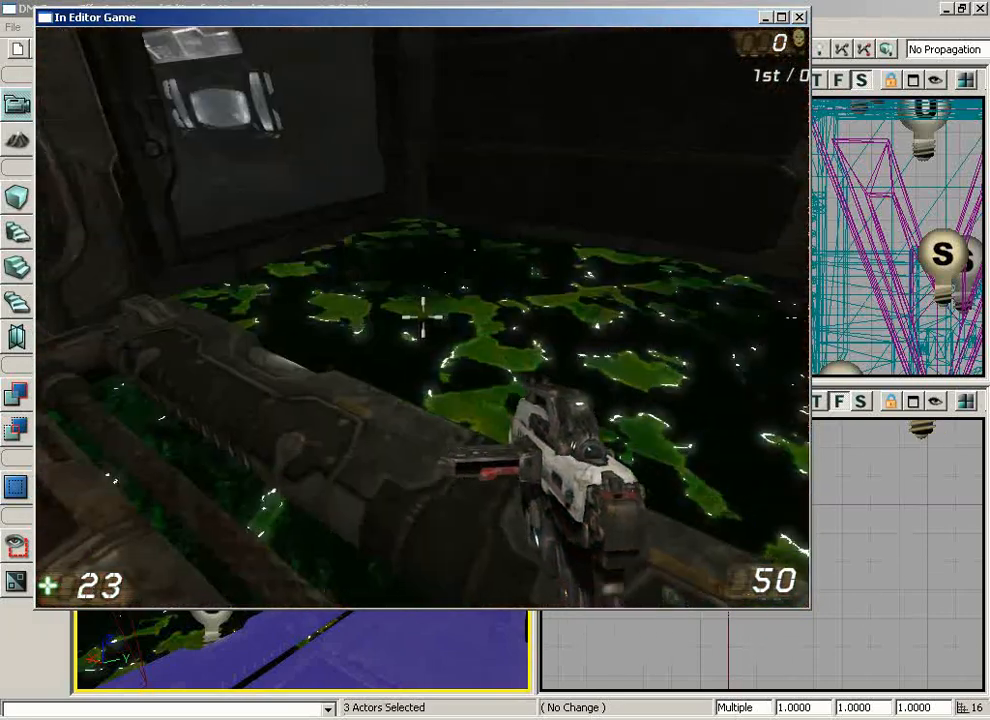
key(w)
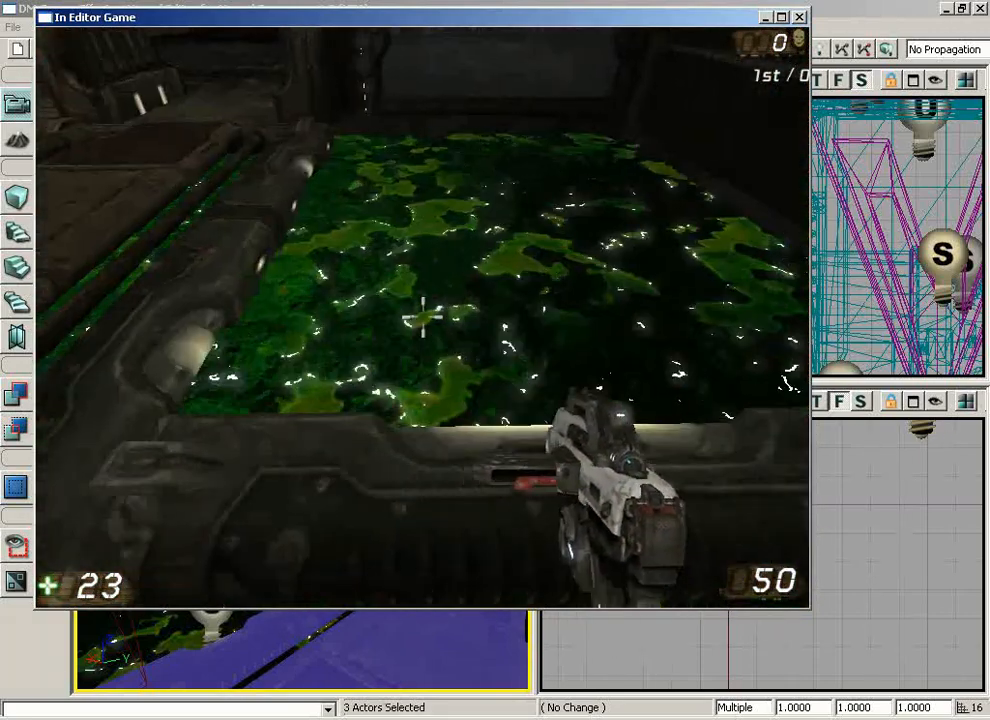
key(w)
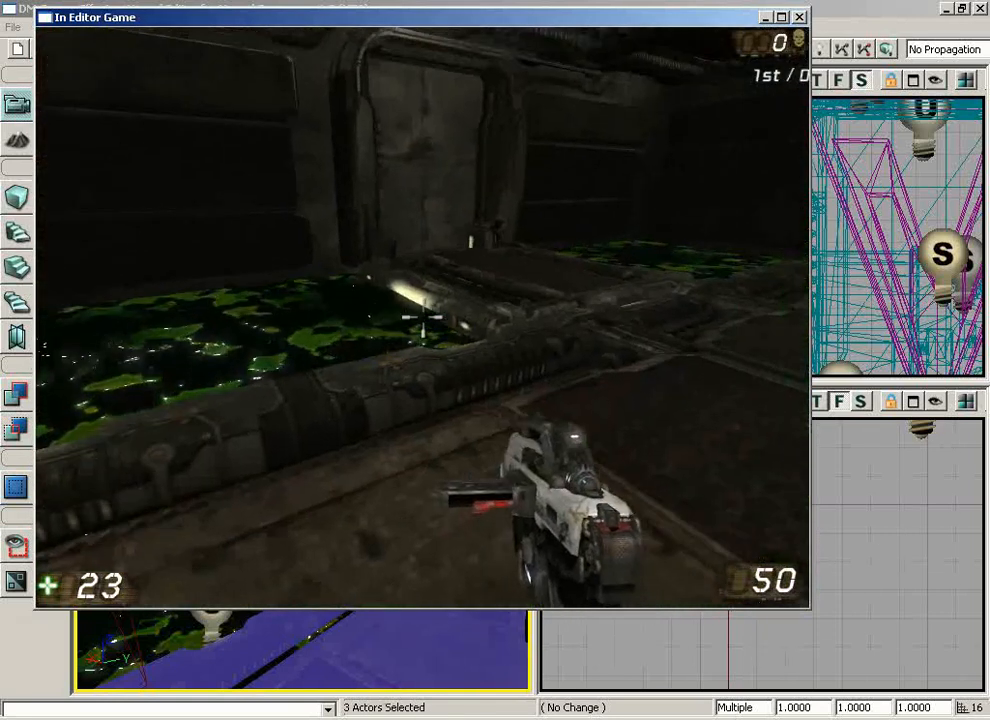
key(Escape)
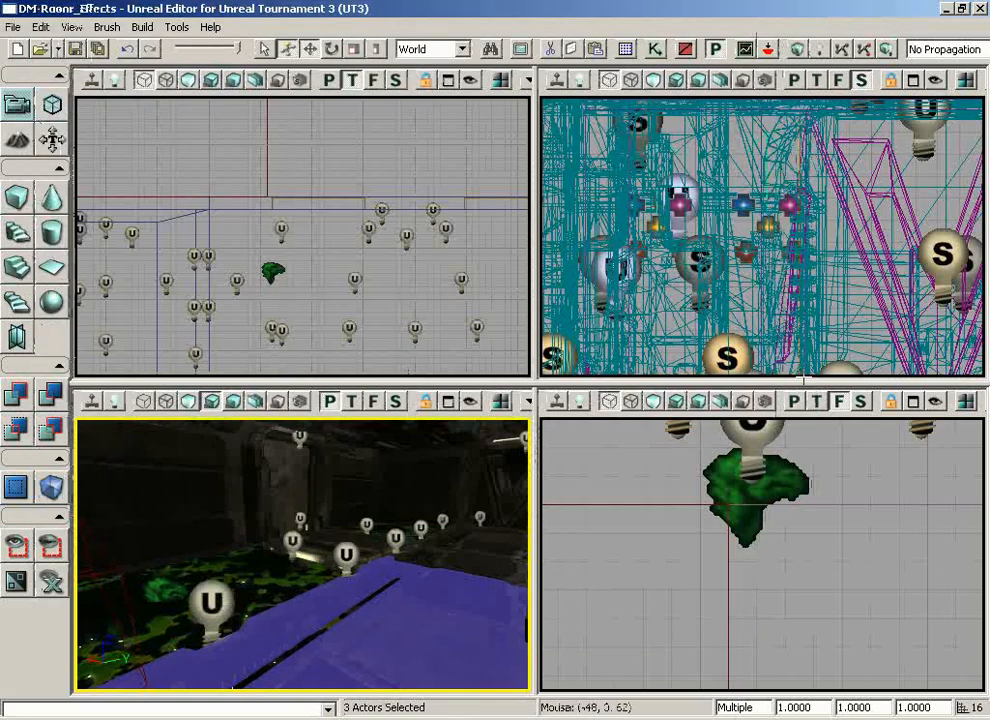